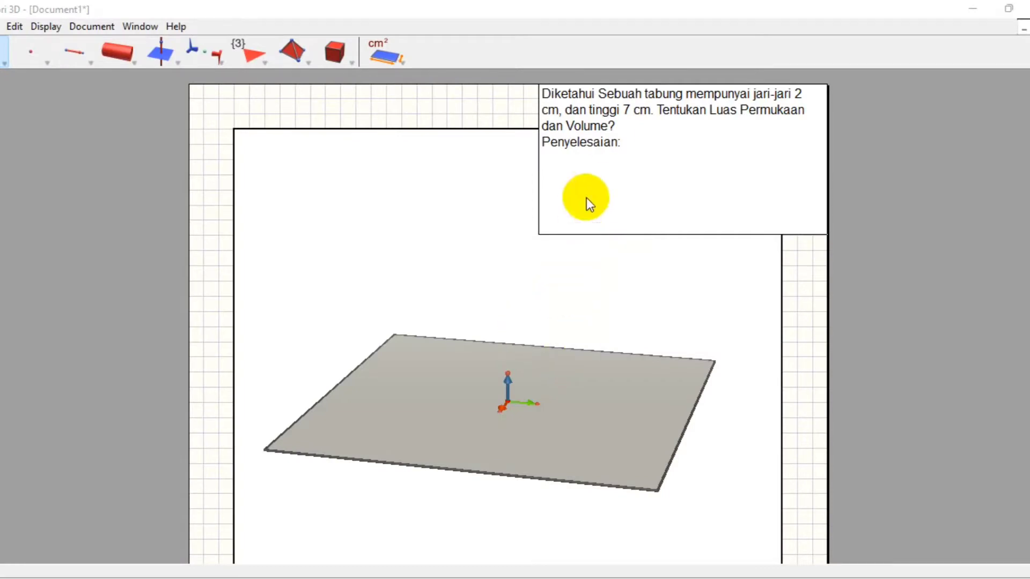
Draw a circle on the base plane beside the origin, defined by a new centre point and a new point on the plane.
{"action": "left_click", "coordinate": [435, 258]}
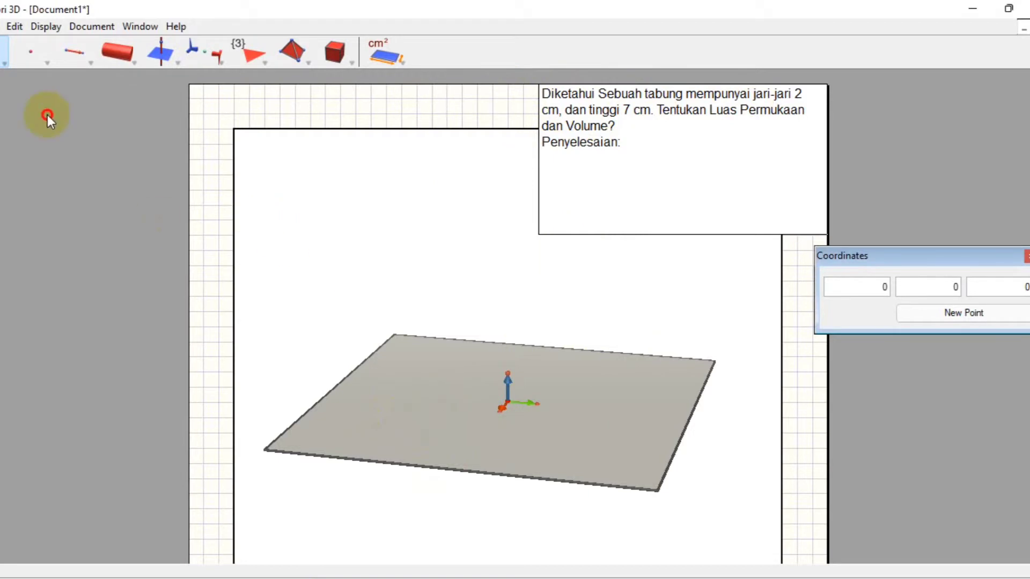
{"action": "left_click", "coordinate": [41, 60]}
{"action": "left_click", "coordinate": [58, 54]}
{"action": "left_click", "coordinate": [59, 55]}
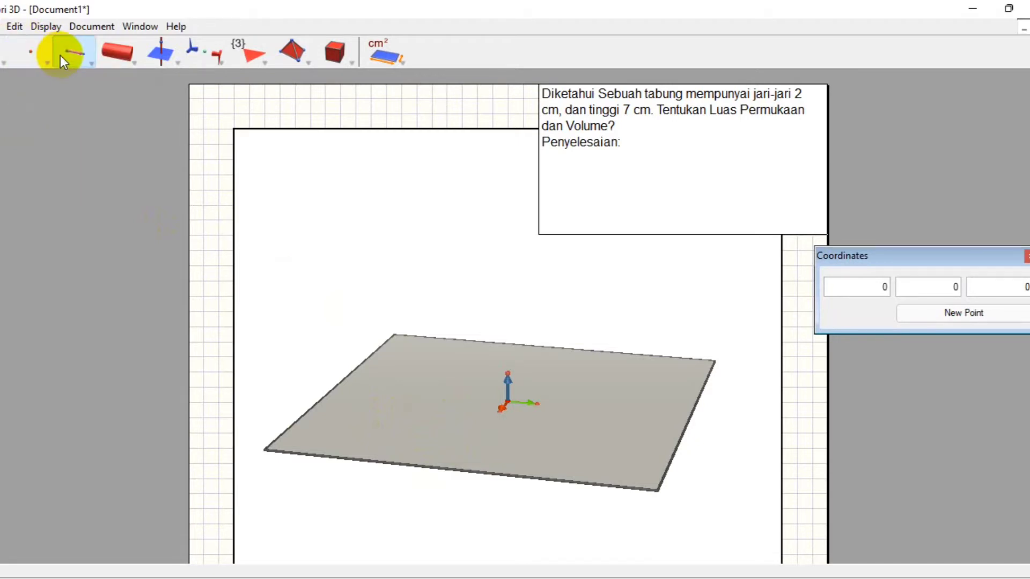
{"action": "left_click", "coordinate": [60, 56]}
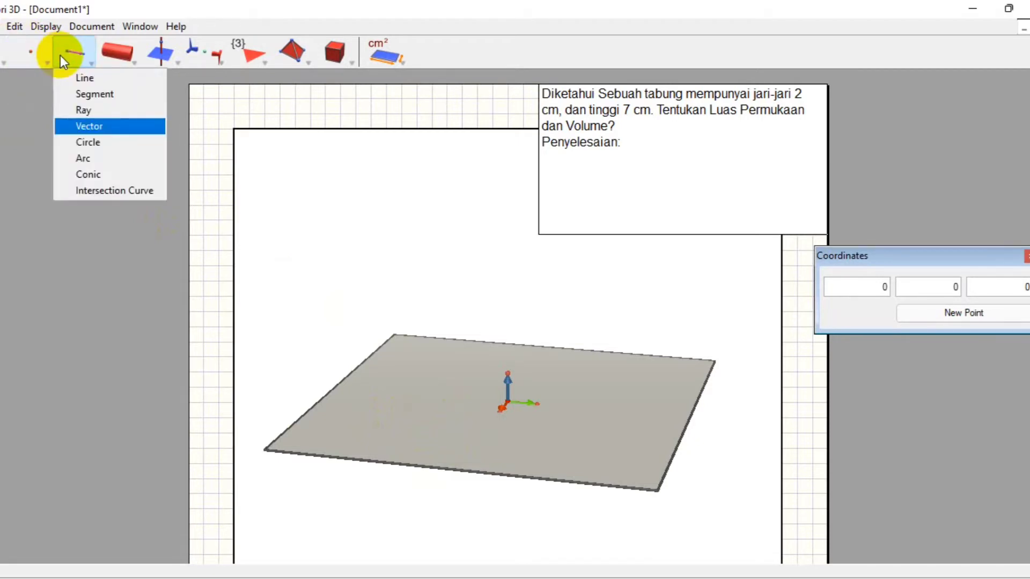
{"action": "left_click", "coordinate": [95, 148]}
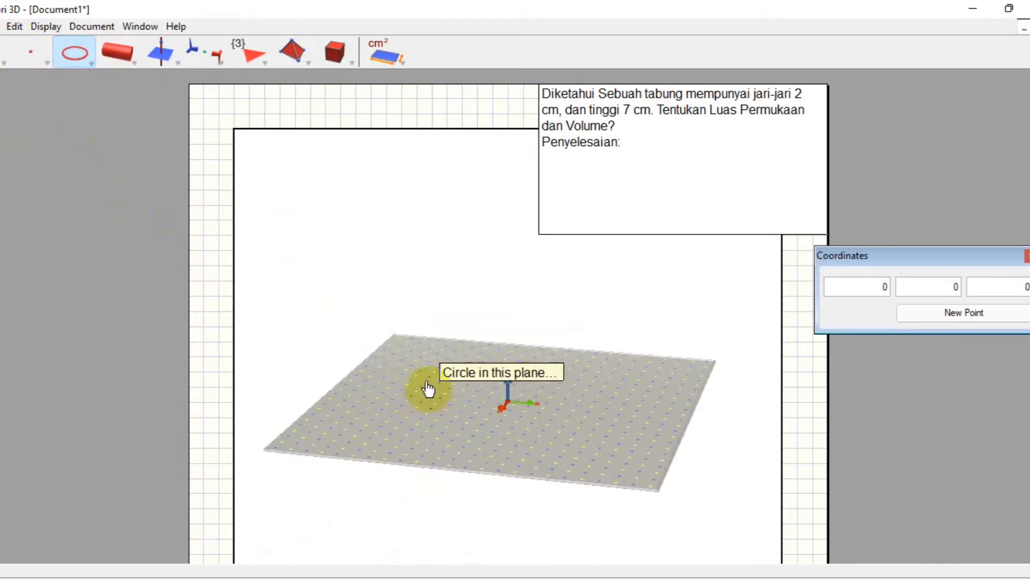
{"action": "left_click", "coordinate": [439, 393]}
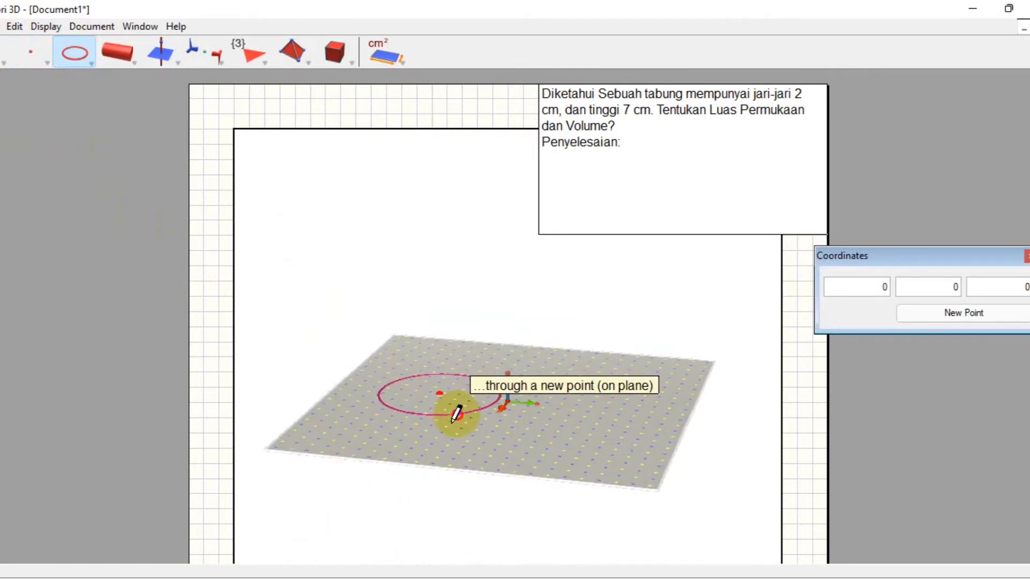
{"action": "left_click", "coordinate": [457, 413]}
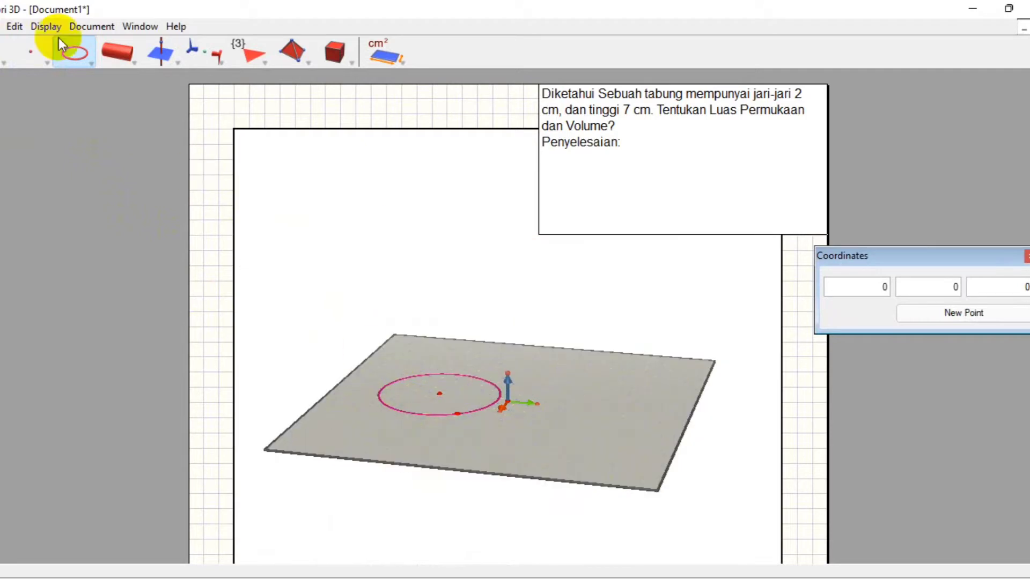
Set the first two coordinates of the point on the circle's edge to 1.2 and -0.75.
{"action": "left_click", "coordinate": [4, 51]}
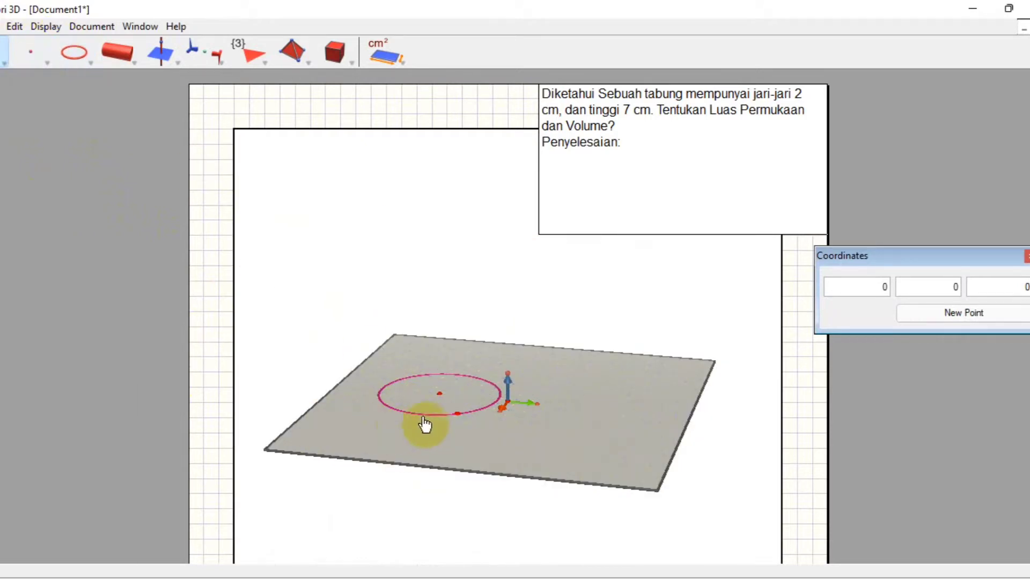
{"action": "left_click", "coordinate": [457, 415]}
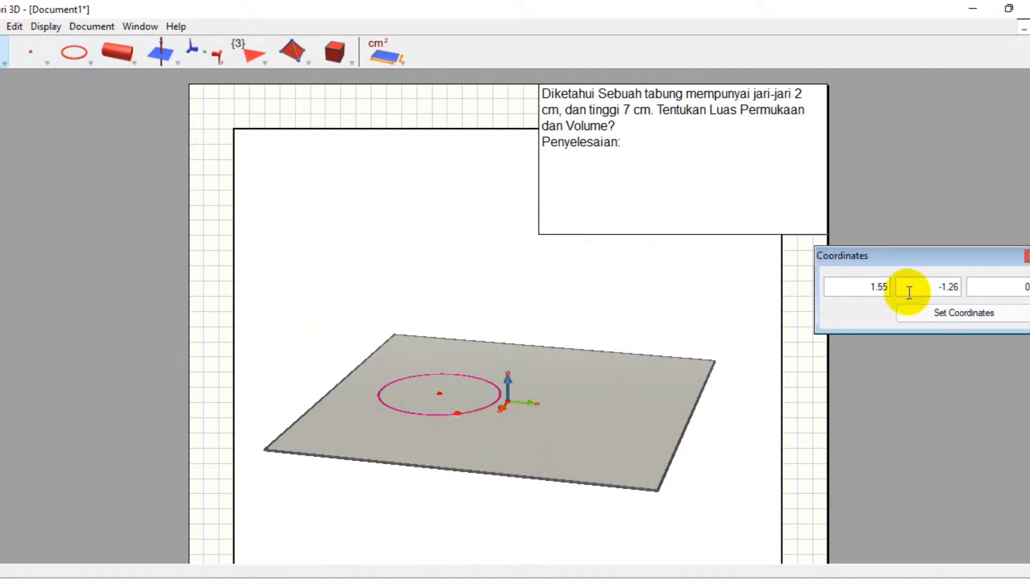
{"action": "left_click", "coordinate": [886, 287]}
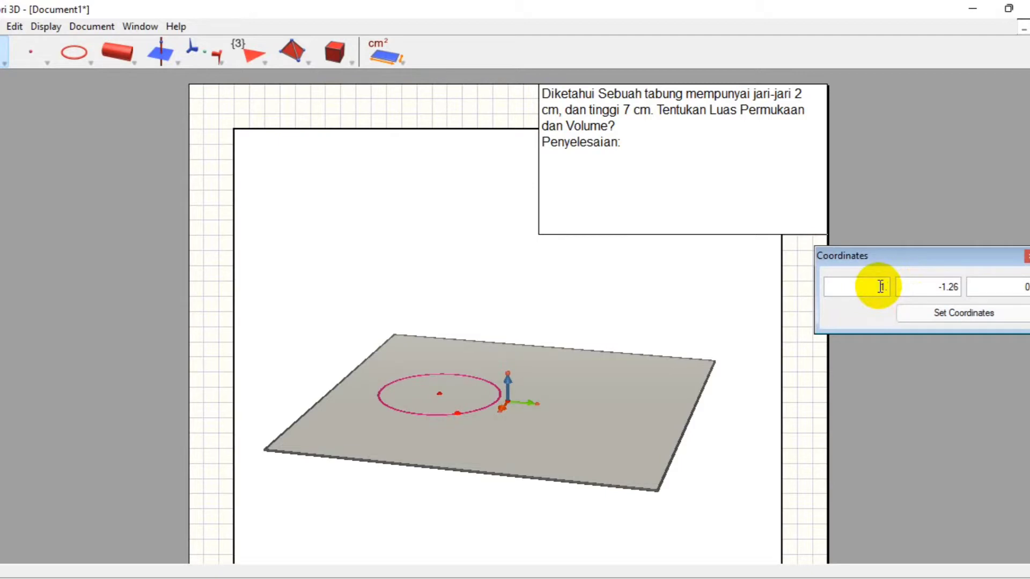
{"action": "type", "text": "1.2"}
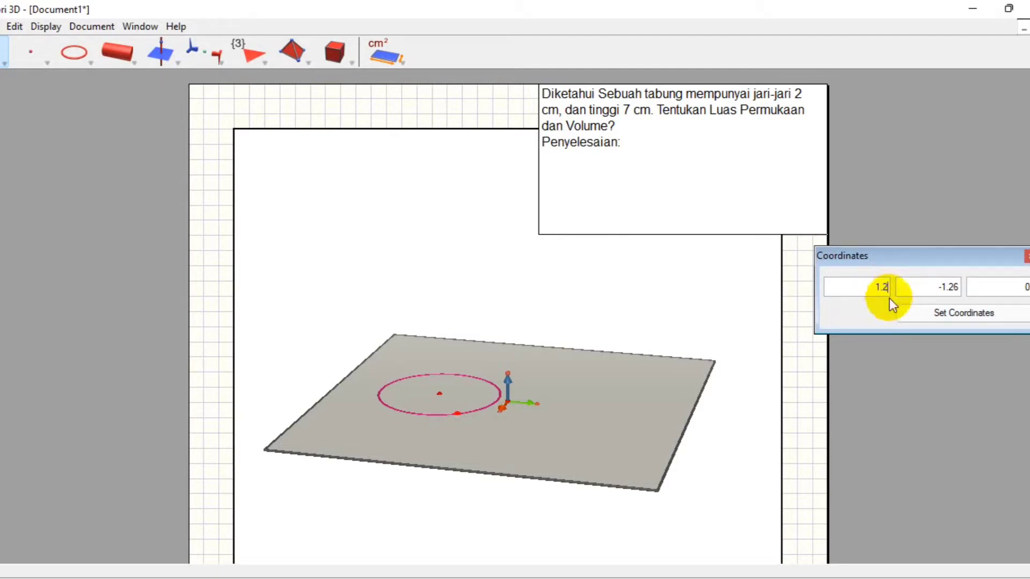
{"action": "double_click", "coordinate": [962, 284]}
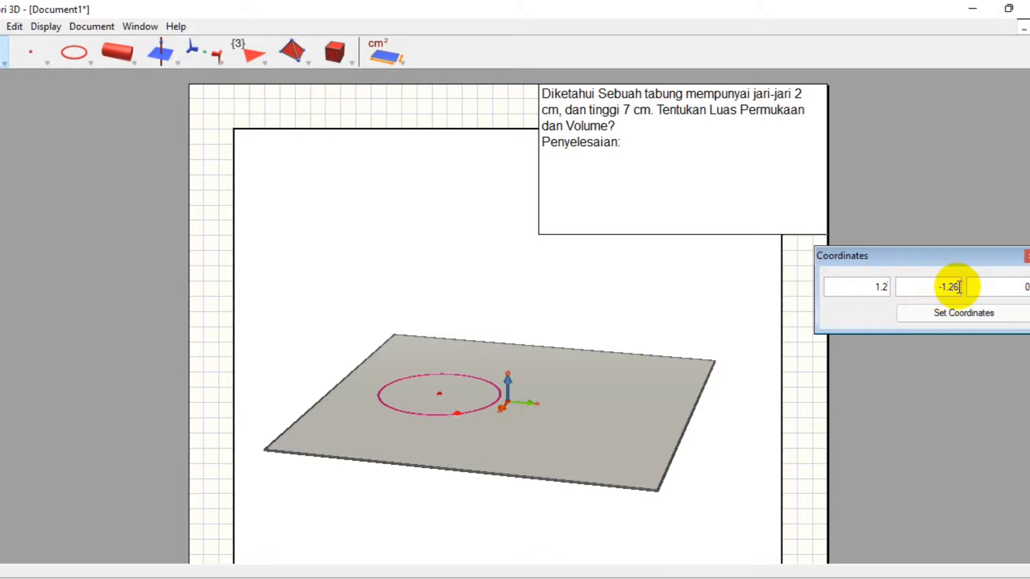
{"action": "type", "text": "-0.75"}
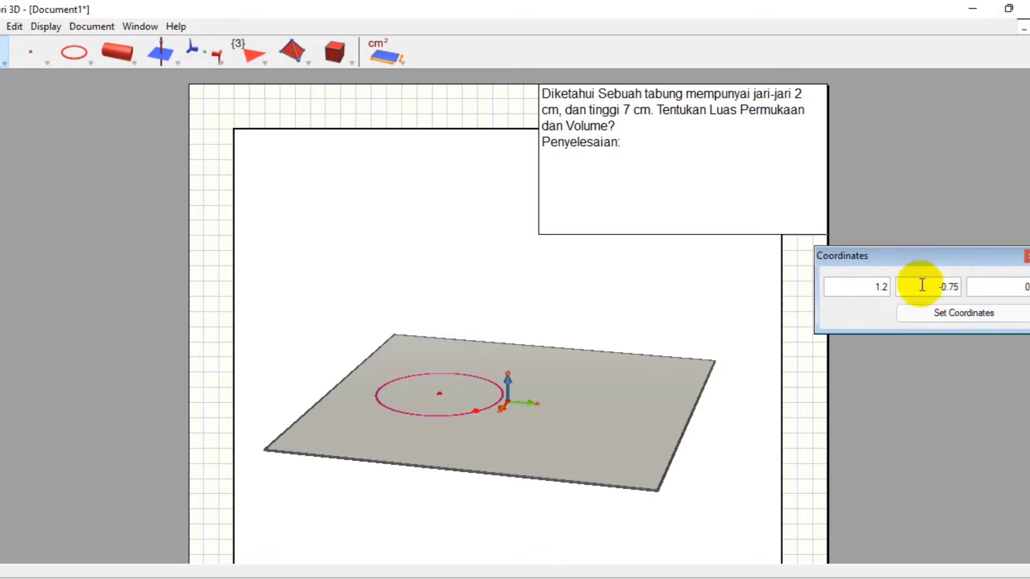
{"action": "left_click", "coordinate": [922, 313]}
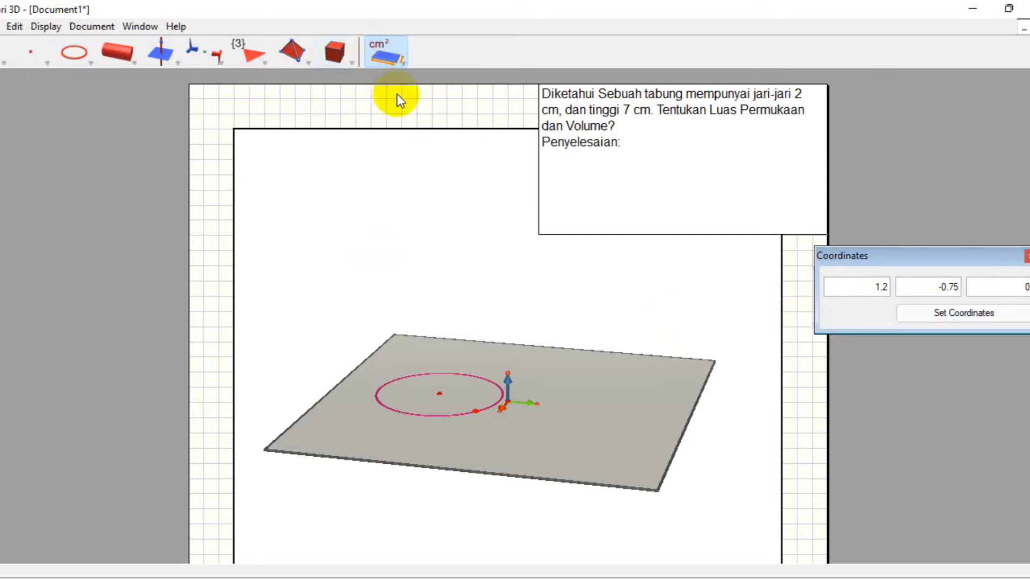
Add a distance measurement between the circle's centre and the point on its edge.
{"action": "left_click", "coordinate": [391, 62]}
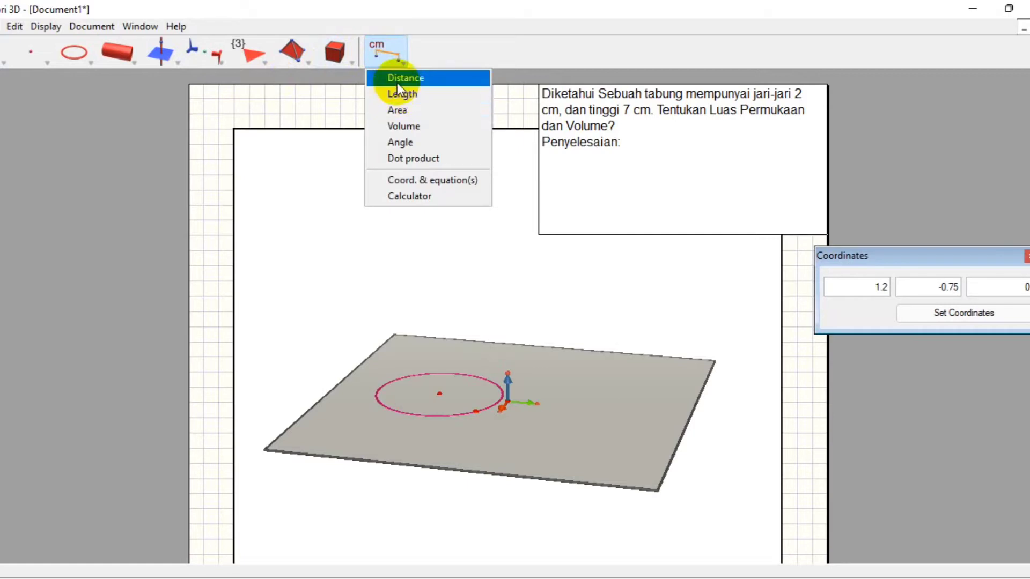
{"action": "left_click", "coordinate": [397, 80]}
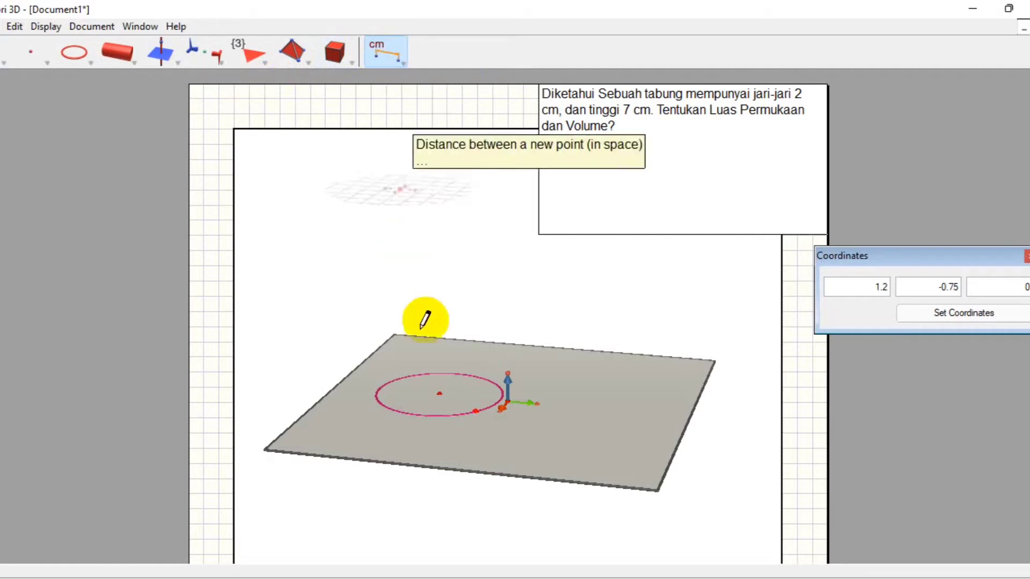
{"action": "left_click", "coordinate": [441, 397]}
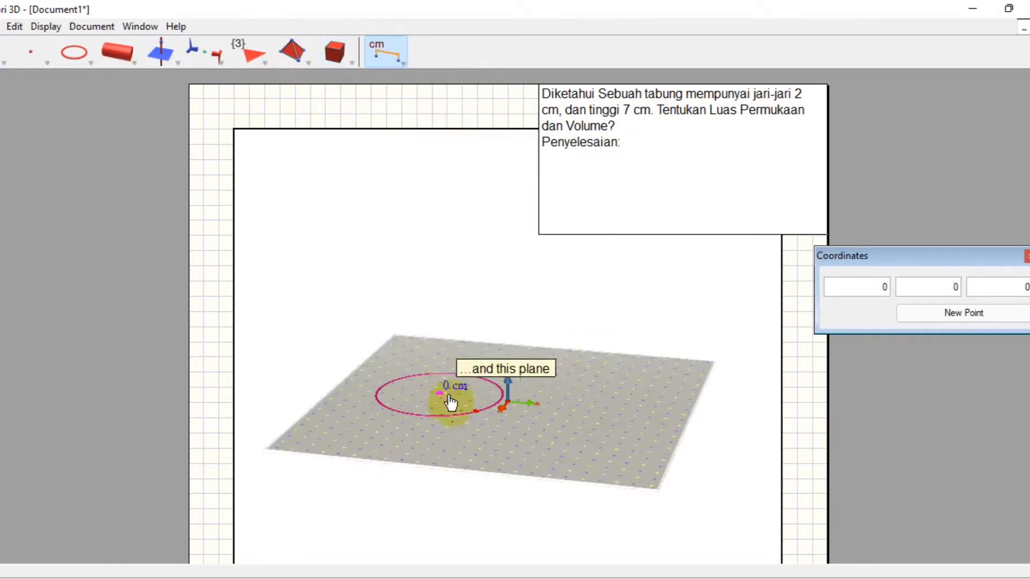
{"action": "left_click", "coordinate": [476, 412]}
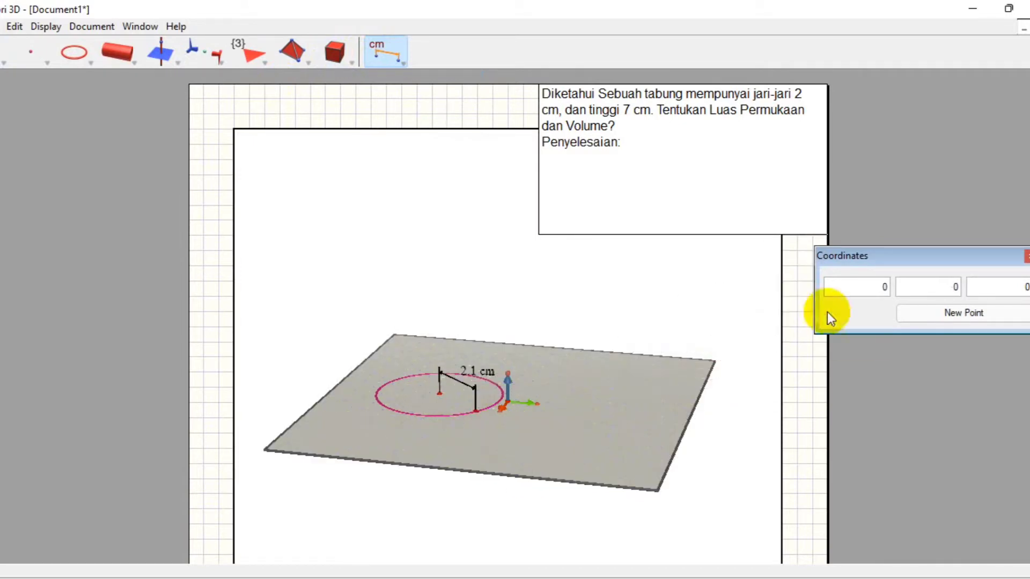
Change the first two coordinates of the circle's edge point to 1.15 and -0.85.
{"action": "left_click", "coordinate": [2, 26]}
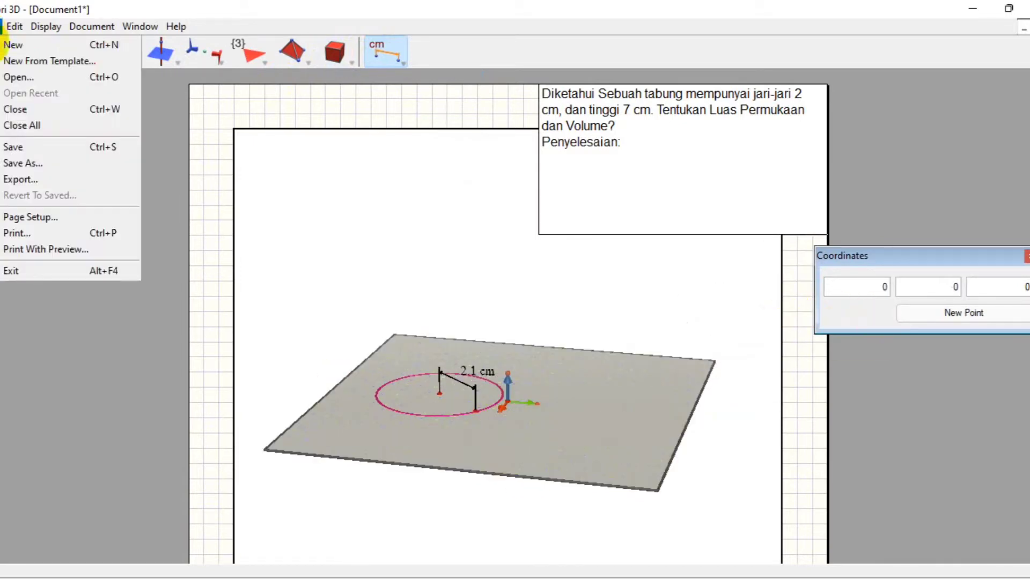
{"action": "left_click", "coordinate": [2, 52]}
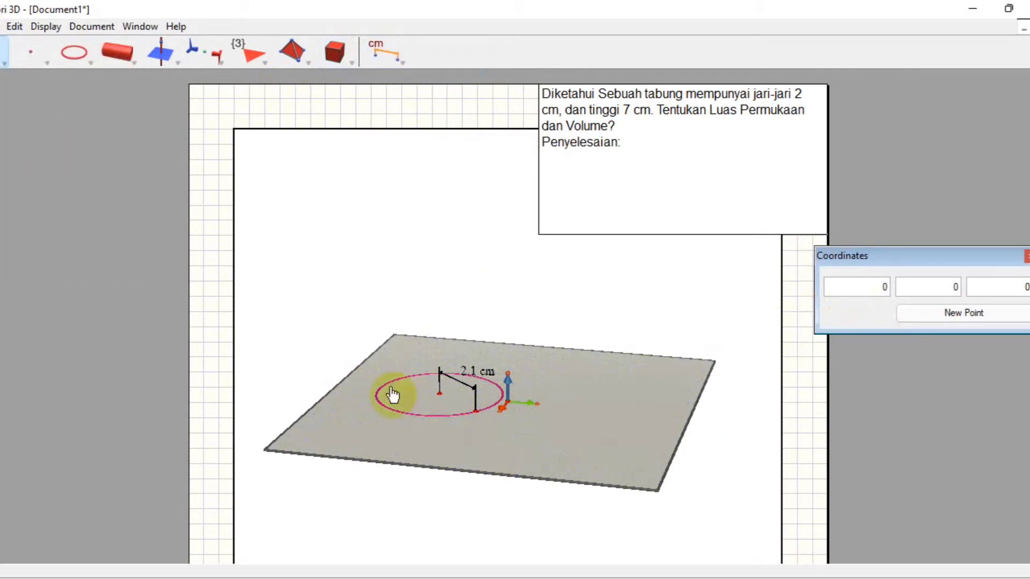
{"action": "left_click", "coordinate": [476, 413]}
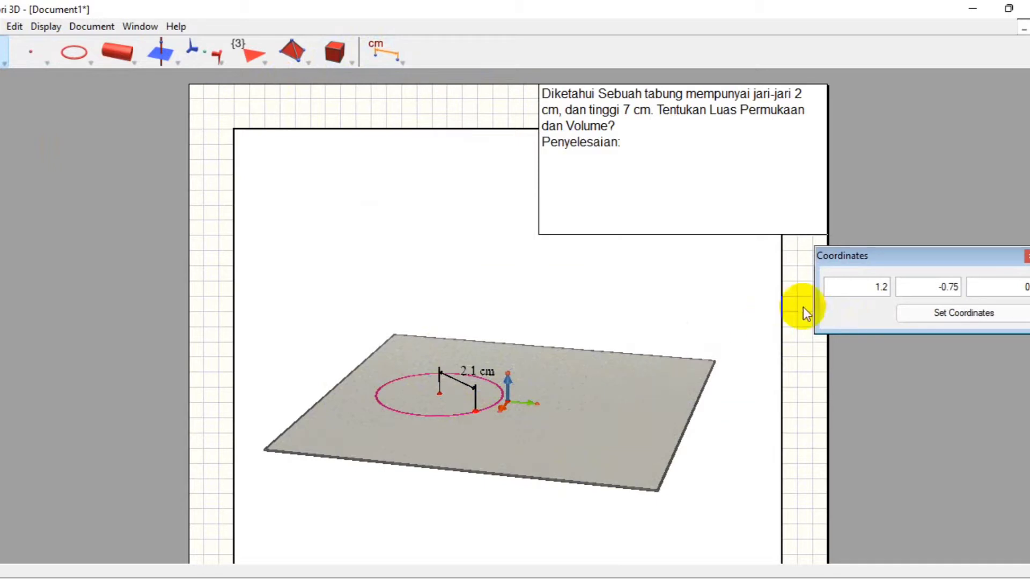
{"action": "double_click", "coordinate": [887, 293]}
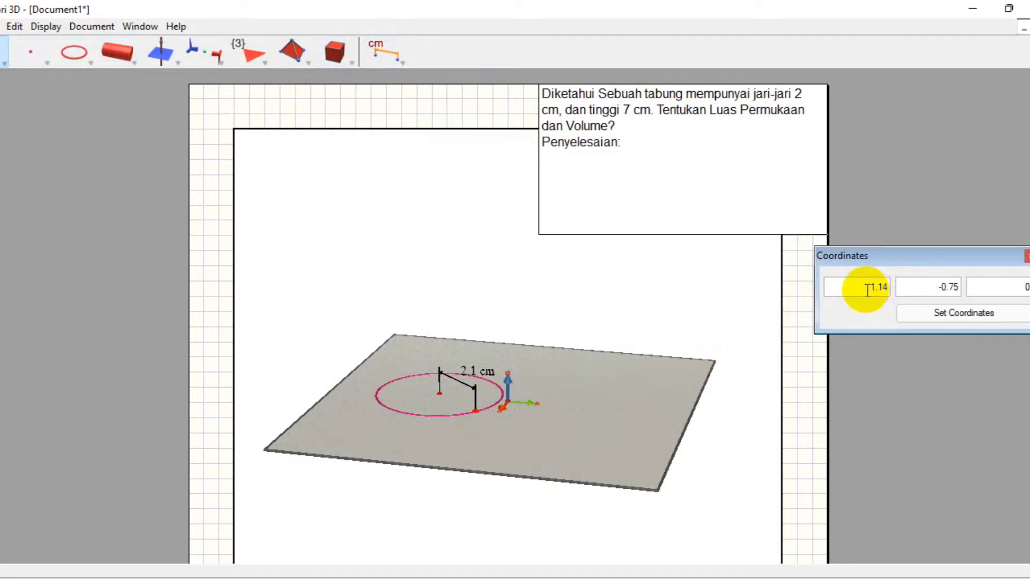
{"action": "key", "text": "BackSpace"}
{"action": "type", "text": "5"}
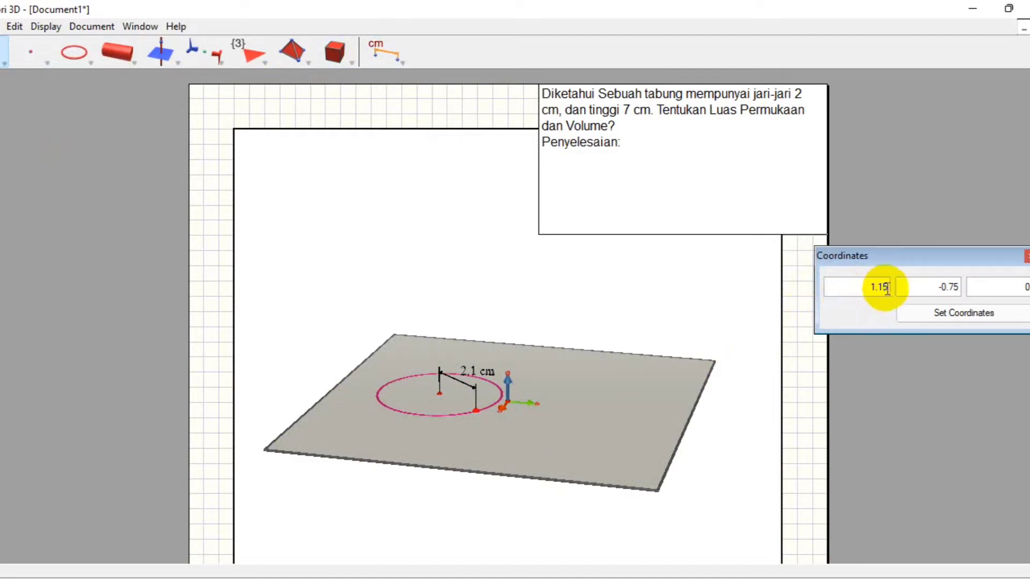
{"action": "left_click", "coordinate": [952, 287]}
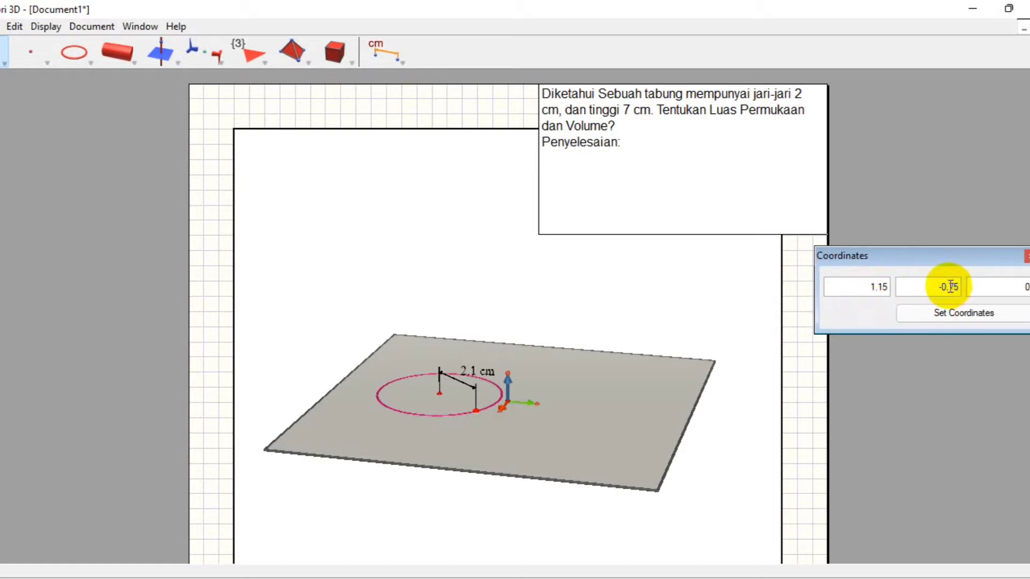
{"action": "key", "text": "BackSpace"}
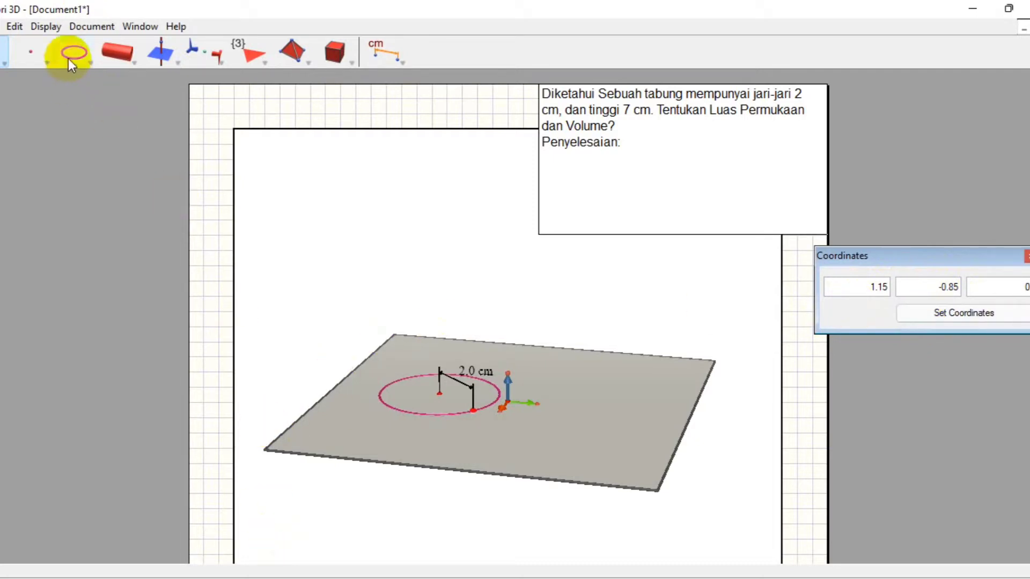
Construct a line through the circle's centre perpendicular to the base plane.
{"action": "left_click", "coordinate": [164, 53]}
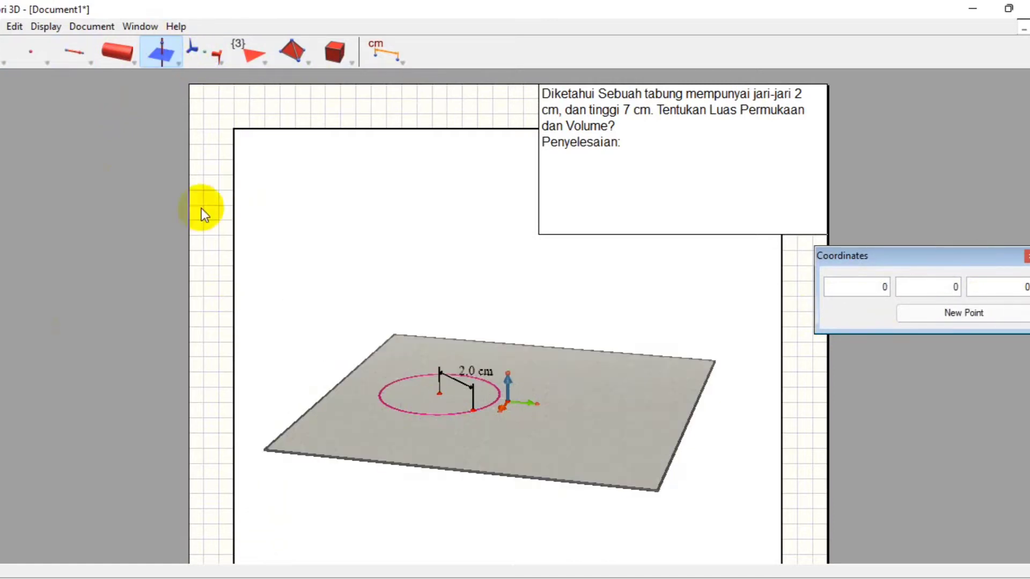
{"action": "left_click", "coordinate": [440, 397]}
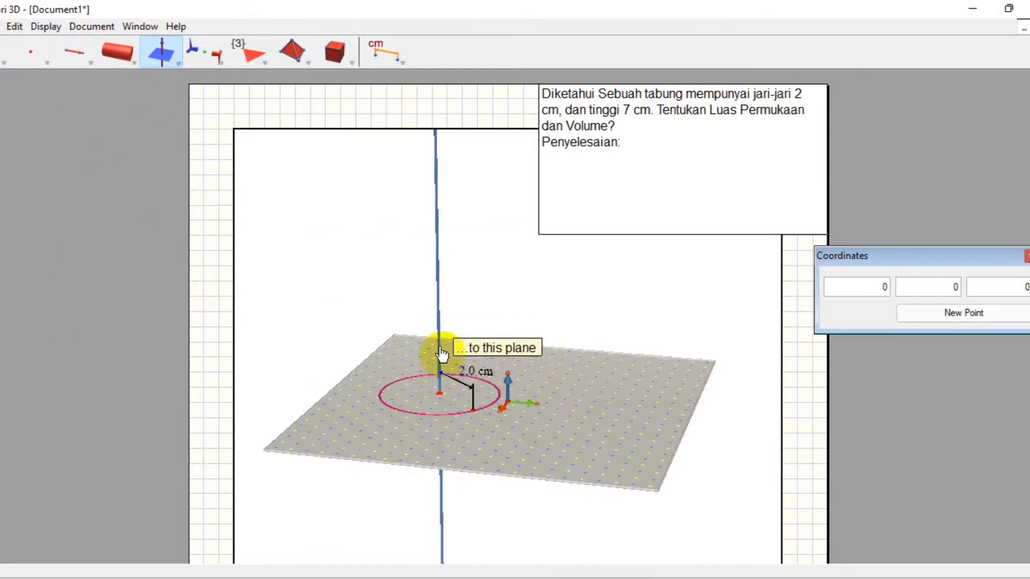
{"action": "left_click", "coordinate": [453, 443]}
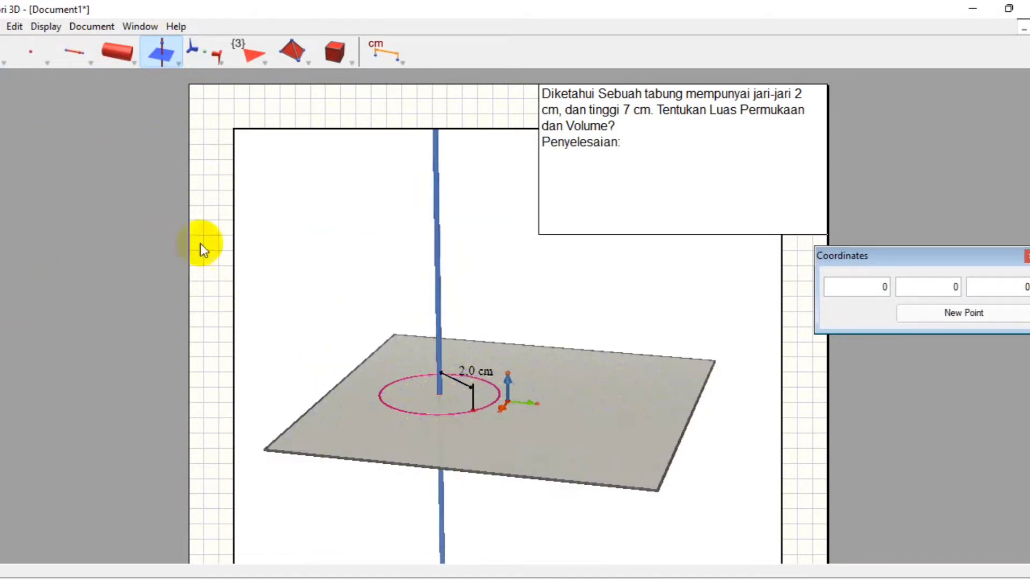
Draw a vector about 6.3 cm long from the circle's centre upward to a new point on the perpendicular line.
{"action": "left_click", "coordinate": [83, 62]}
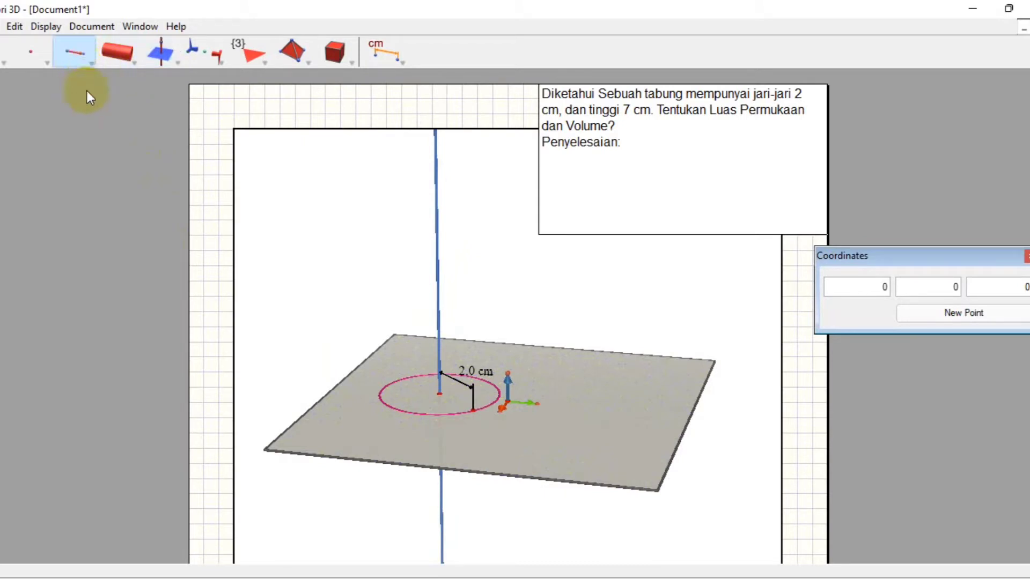
{"action": "left_click_drag", "start_coordinate": [85, 46], "coordinate": [91, 124]}
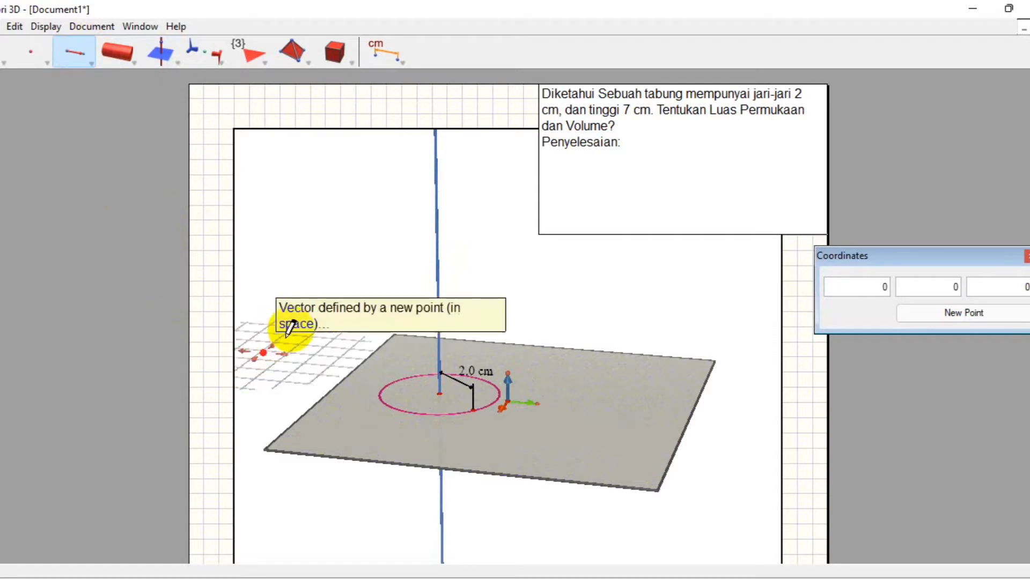
{"action": "left_click", "coordinate": [440, 394]}
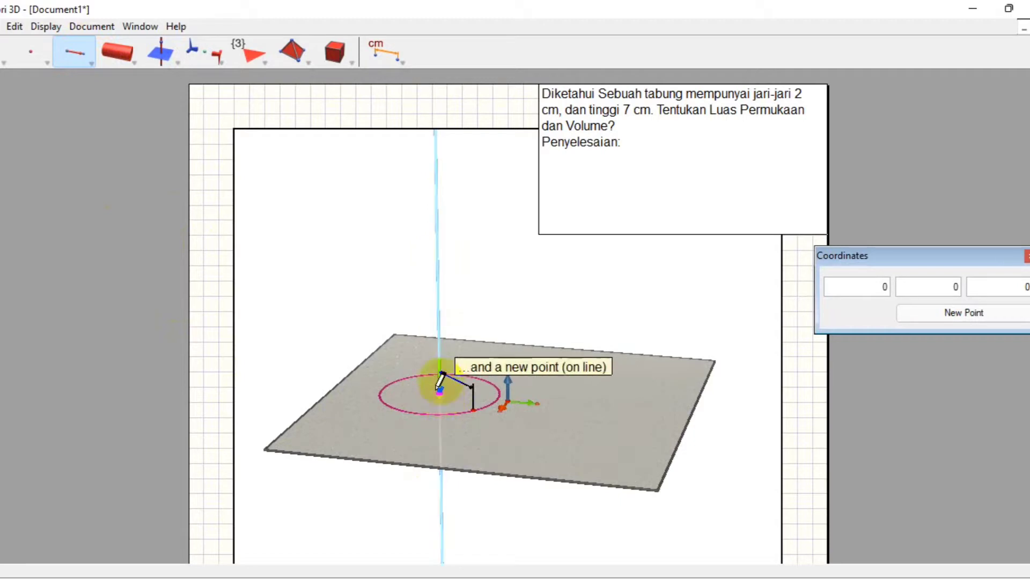
{"action": "left_click", "coordinate": [436, 209]}
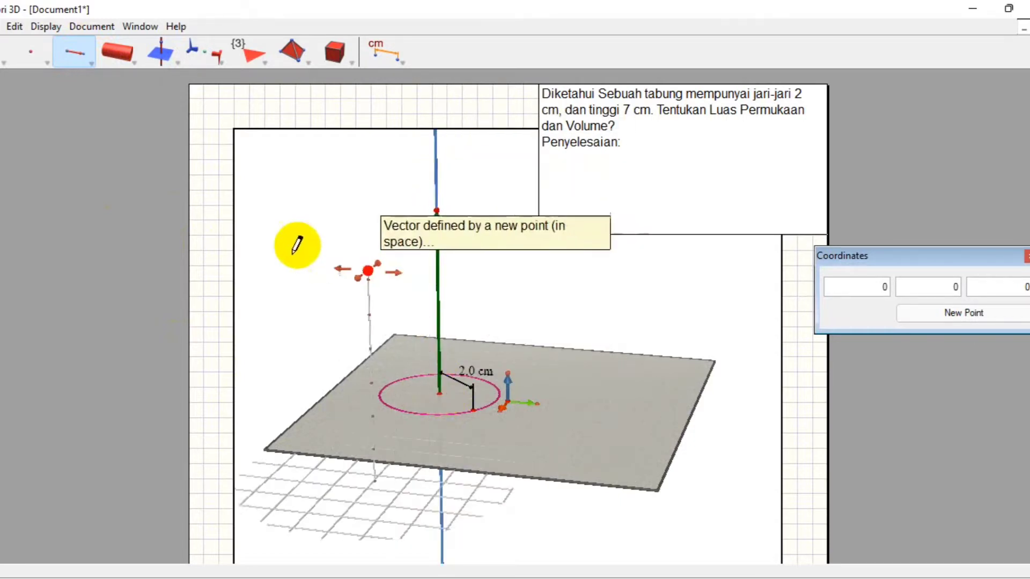
Add a length measurement to the vertical vector.
{"action": "left_click", "coordinate": [382, 49]}
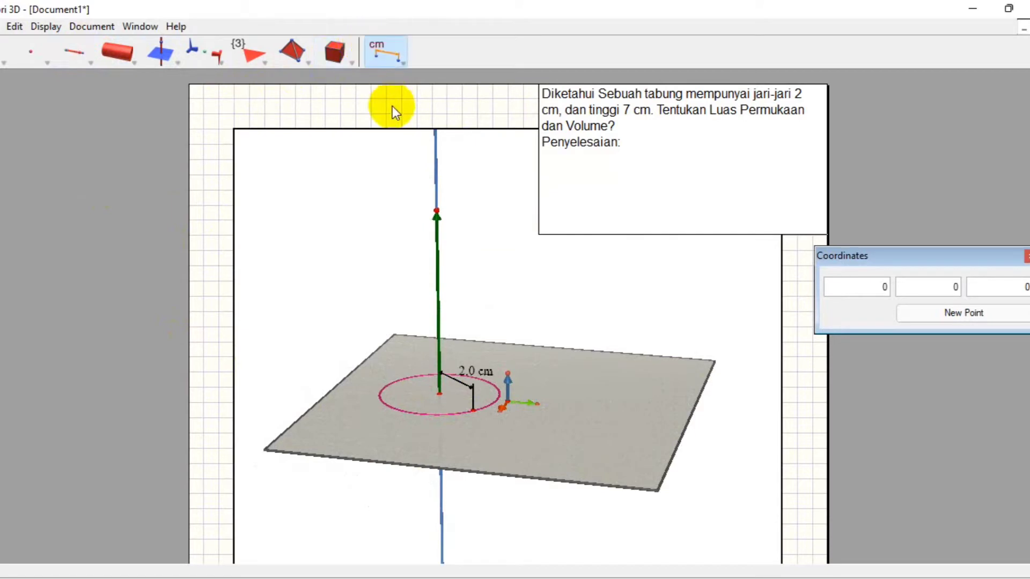
{"action": "left_click", "coordinate": [389, 53]}
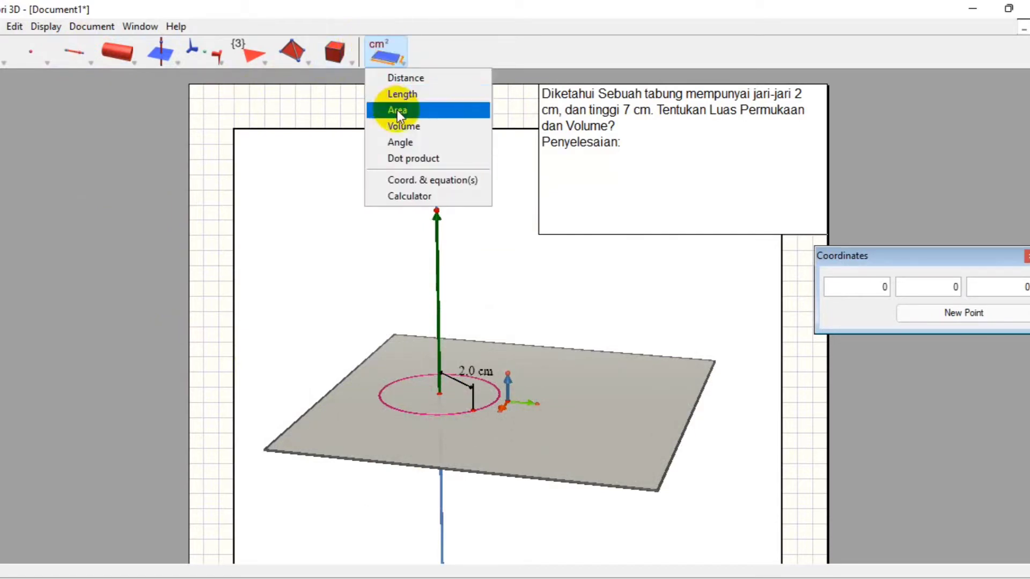
{"action": "left_click", "coordinate": [397, 95]}
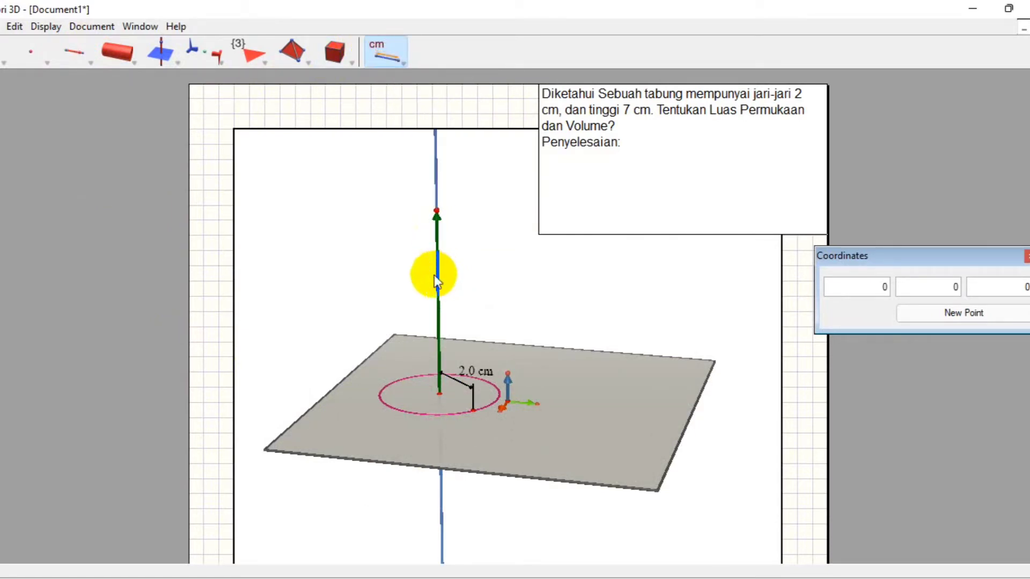
{"action": "left_click", "coordinate": [436, 277]}
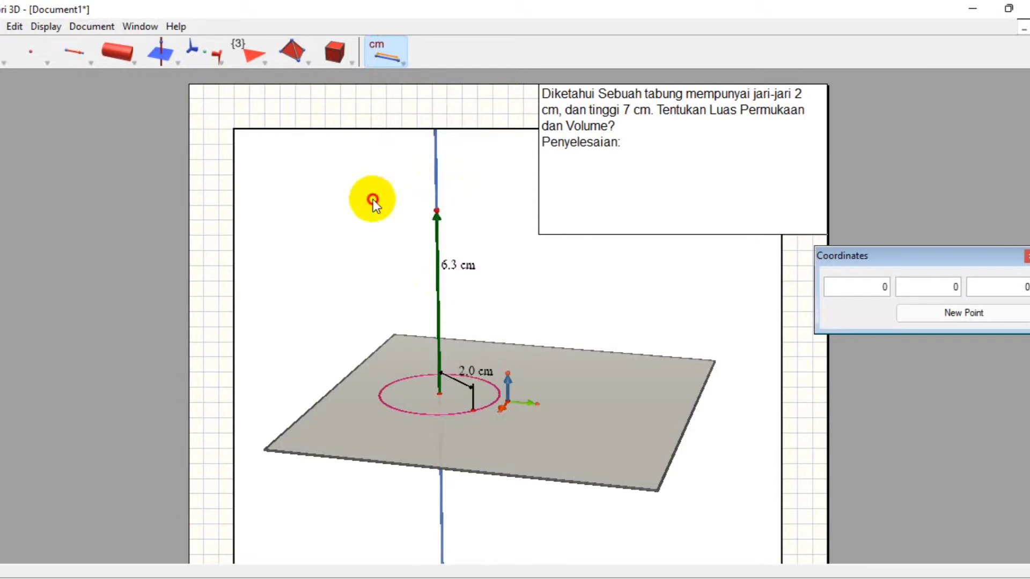
Move the vertical vector's upper endpoint along the perpendicular line to make the vector 7.0 cm long.
{"action": "left_click", "coordinate": [3, 52]}
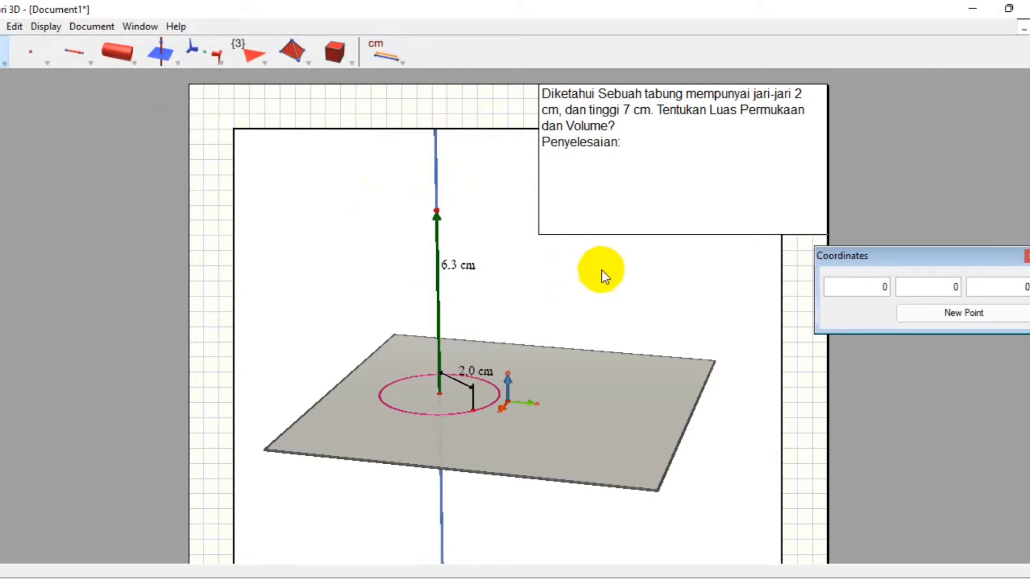
{"action": "left_click_drag", "start_coordinate": [435, 213], "coordinate": [453, 187]}
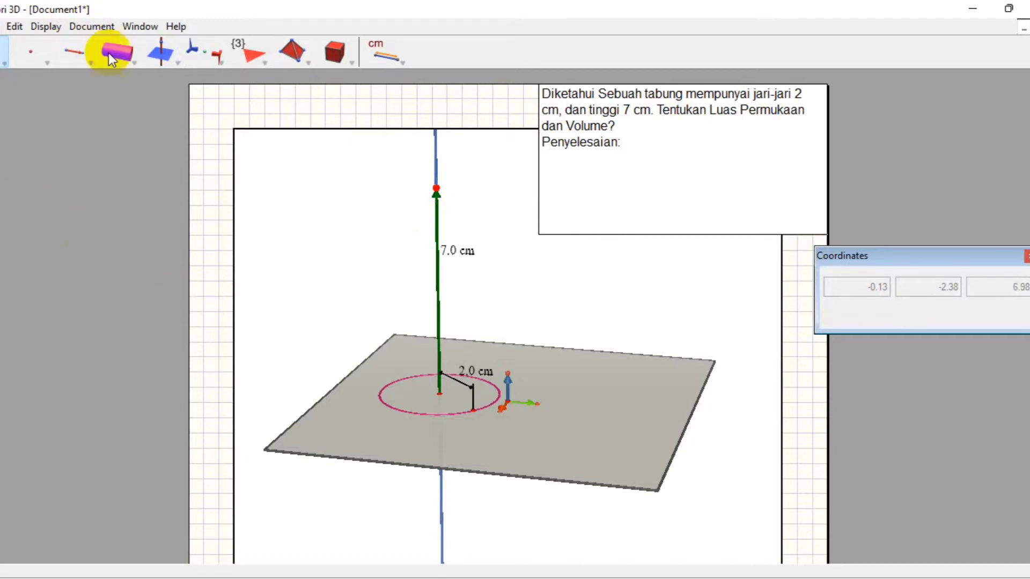
Construct a cylinder through the circle's edge point around the vertical vector, and move the vector's length label outside the cylinder.
{"action": "left_click", "coordinate": [124, 54]}
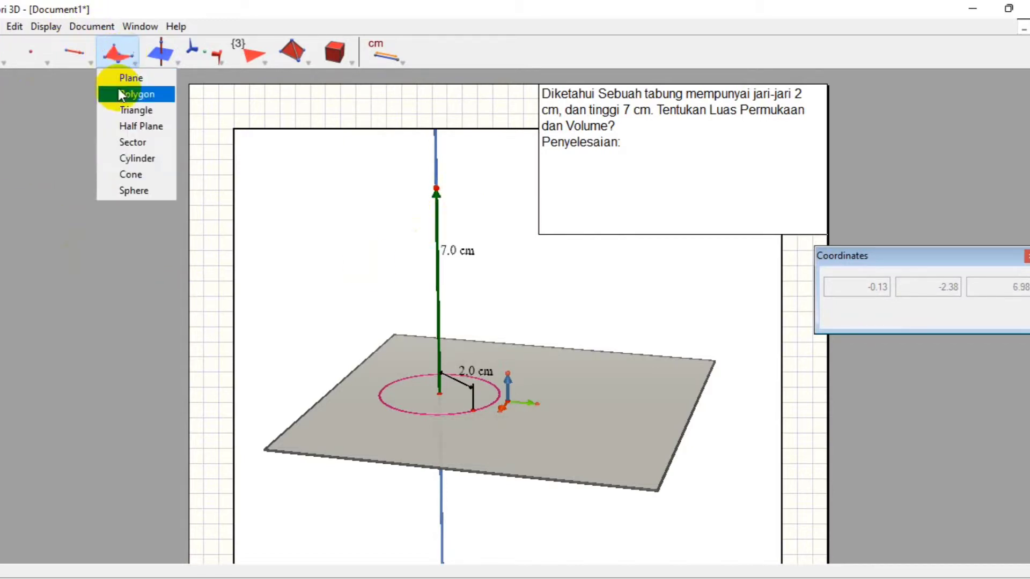
{"action": "left_click", "coordinate": [128, 162]}
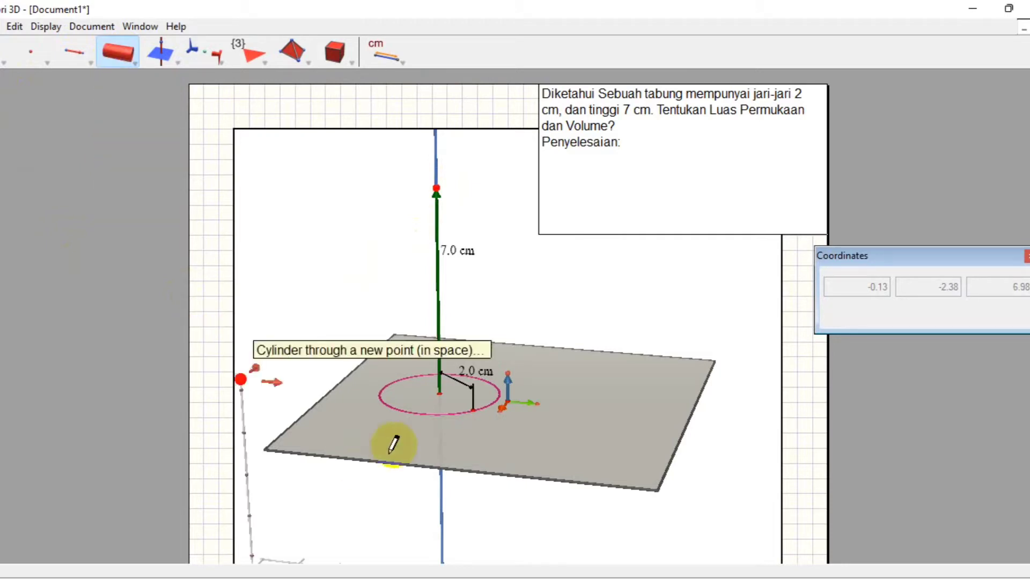
{"action": "left_click", "coordinate": [474, 413]}
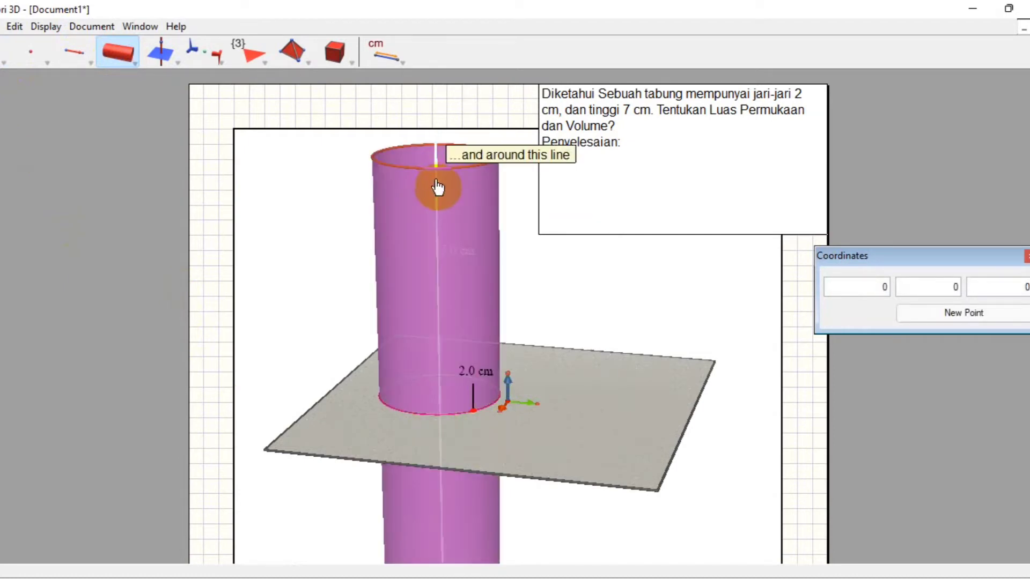
{"action": "left_click", "coordinate": [438, 189]}
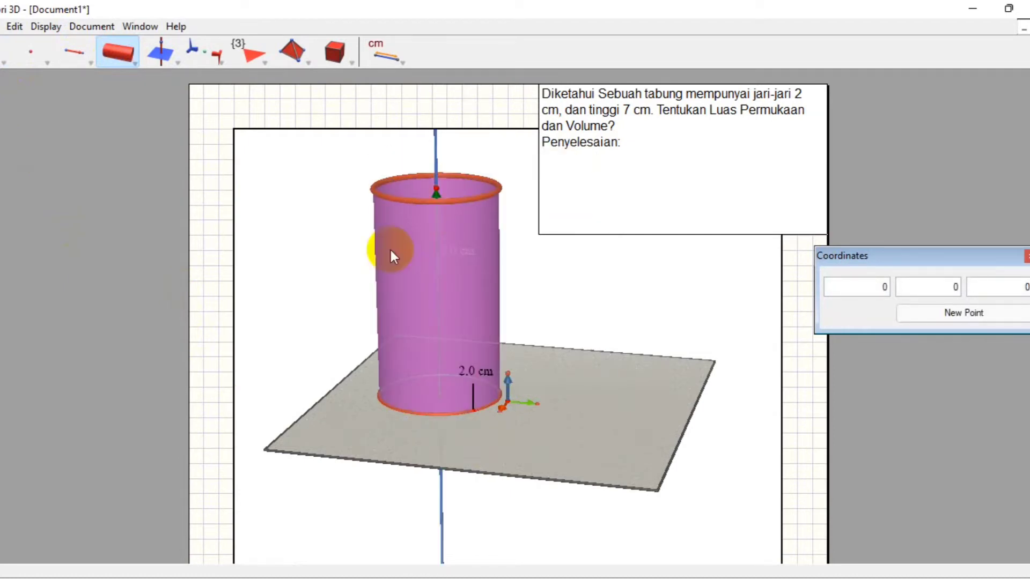
{"action": "left_click", "coordinate": [10, 51]}
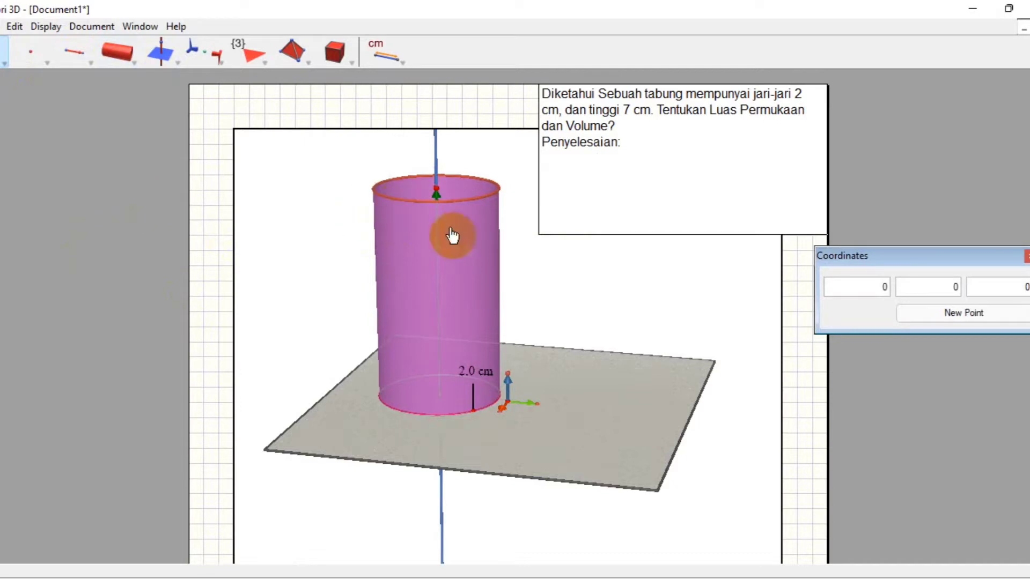
{"action": "left_click_drag", "start_coordinate": [518, 267], "coordinate": [531, 251]}
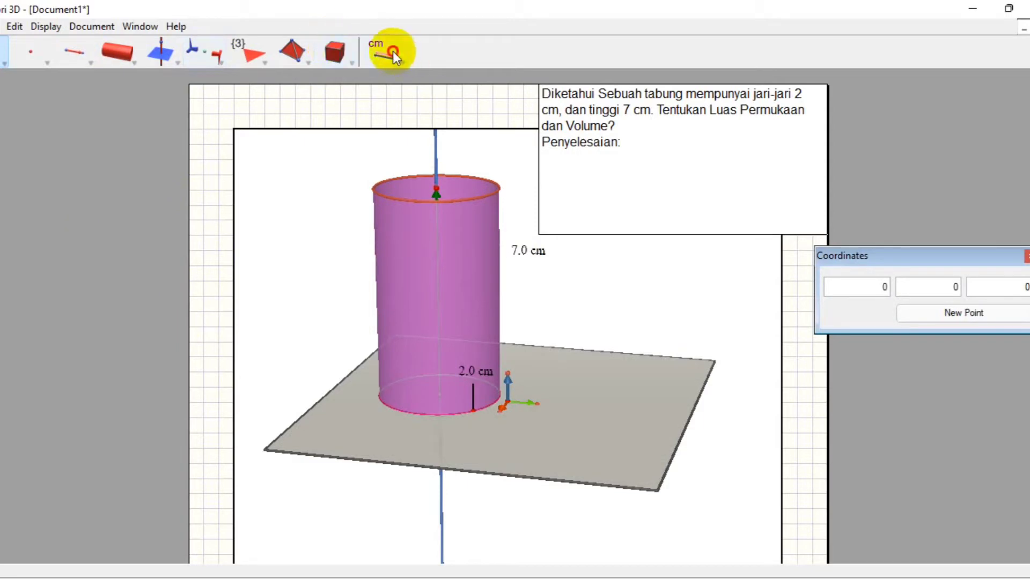
Add an area measurement to the base circle and a volume measurement to the cylinder, placing the volume label beside it.
{"action": "left_click_drag", "start_coordinate": [391, 56], "coordinate": [385, 112]}
{"action": "left_click", "coordinate": [395, 411]}
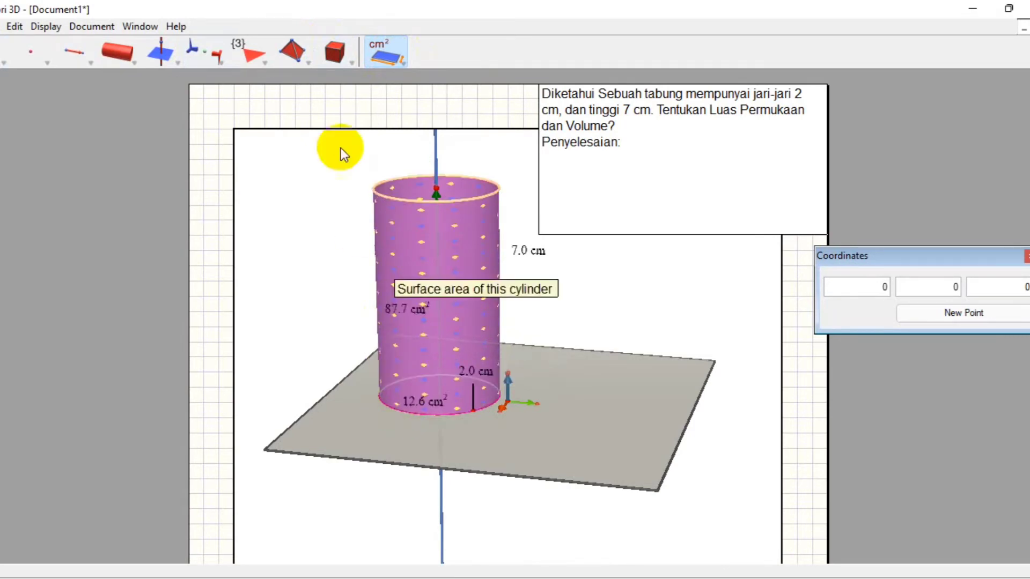
{"action": "left_click", "coordinate": [366, 52]}
{"action": "left_click_drag", "start_coordinate": [366, 53], "coordinate": [399, 128]}
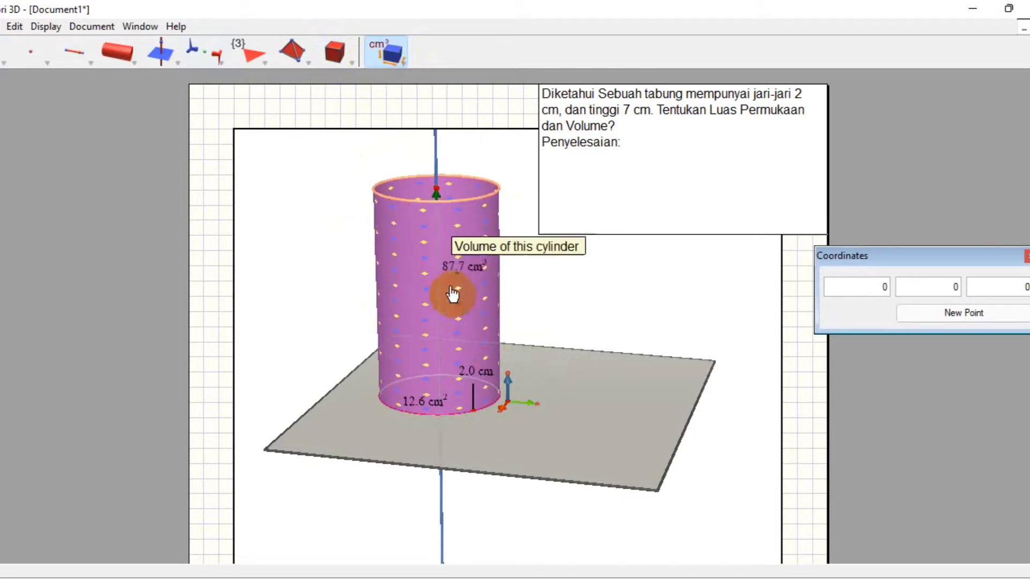
{"action": "left_click", "coordinate": [499, 310]}
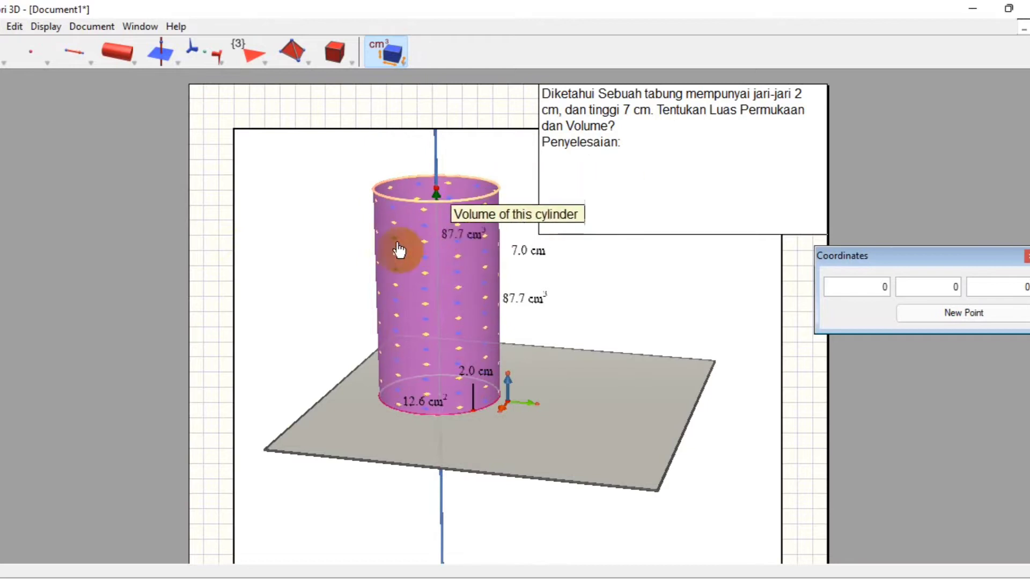
Enter the surface area formula "Lp= 2. phi. r (r+t)" on a new line below "Penyelesaian:" in the text box.
{"action": "left_click", "coordinate": [547, 159]}
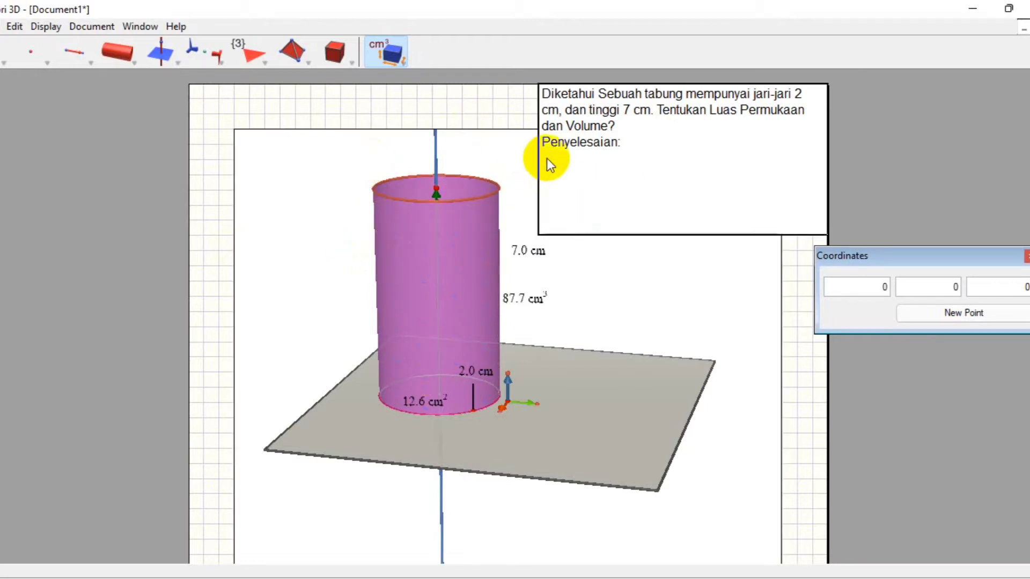
{"action": "left_click", "coordinate": [625, 156]}
{"action": "left_click", "coordinate": [575, 166]}
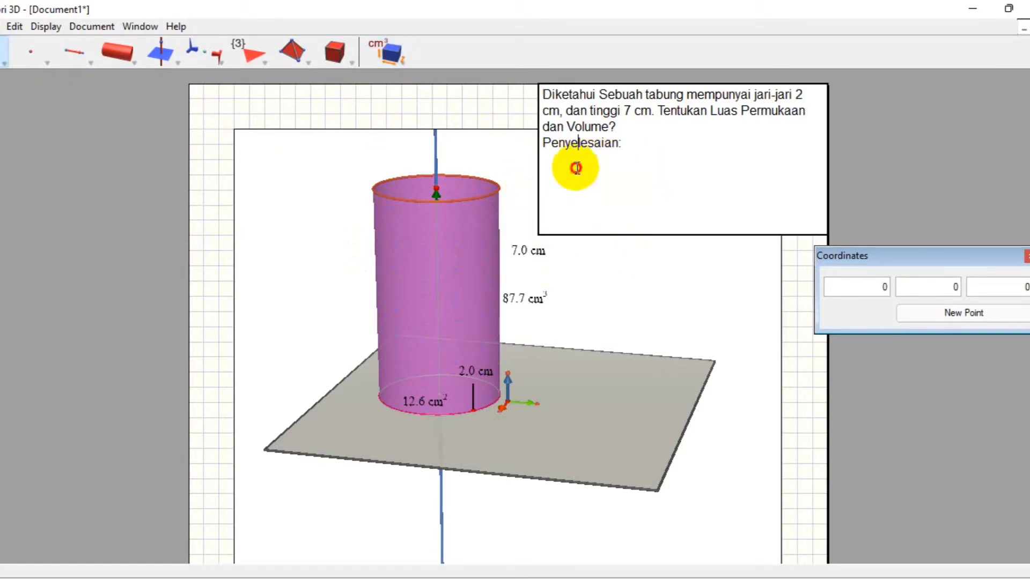
{"action": "left_click", "coordinate": [555, 188]}
{"action": "left_click", "coordinate": [637, 157]}
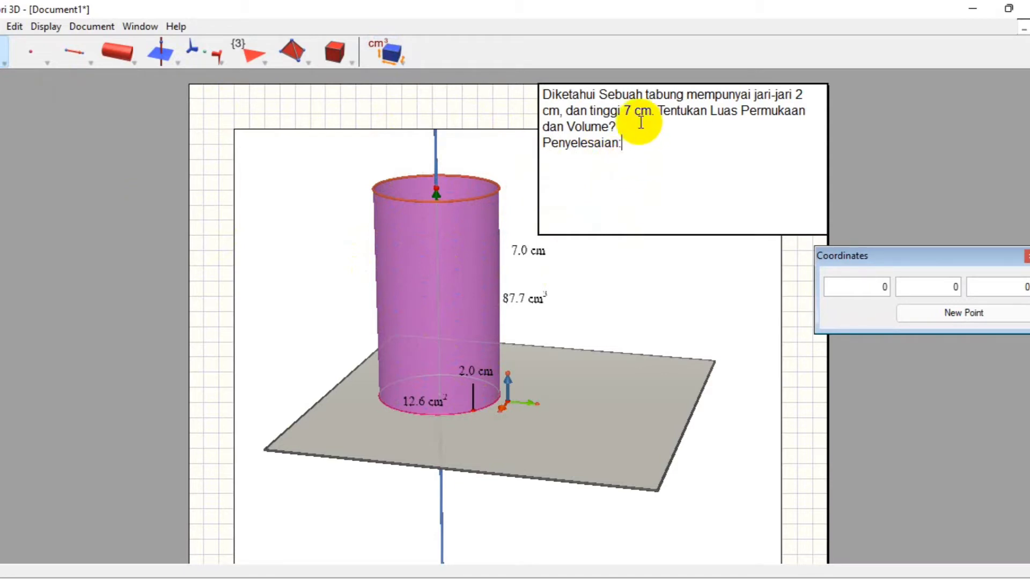
{"action": "key", "text": "Return"}
{"action": "type", "text": "Lp="}
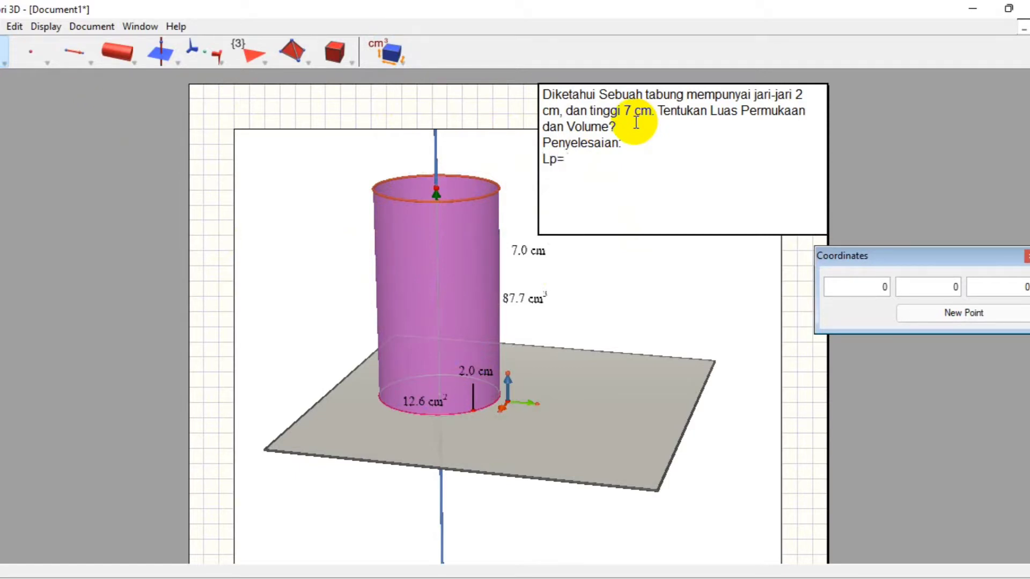
{"action": "type", "text": " 2."}
{"action": "type", "text": " ohi"}
{"action": "key", "text": "BackSpace"}
{"action": "key", "text": "BackSpace"}
{"action": "key", "text": "BackSpace"}
{"action": "type", "text": "phi. r (R"}
{"action": "key", "text": "BackSpace"}
{"action": "type", "text": "r+t)"}
{"action": "key", "text": "Return"}
Add the substitution lines "Lp= 2. 3,14. 2 (2+7)" and "Lp= 12,56 . 9" below the surface area formula.
{"action": "type", "text": "Lp= "}
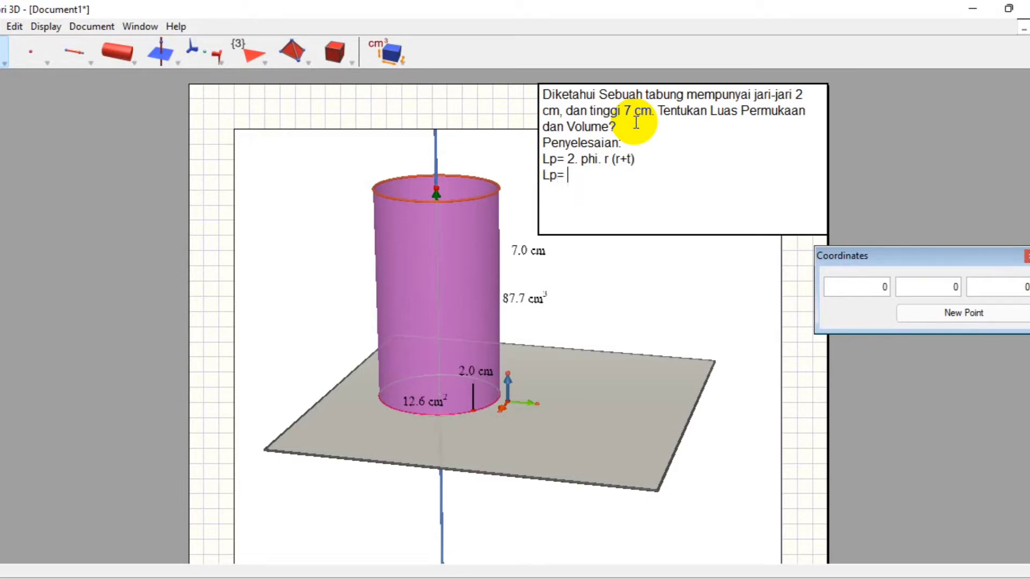
{"action": "type", "text": "2. 3,14. 2 (2+7)"}
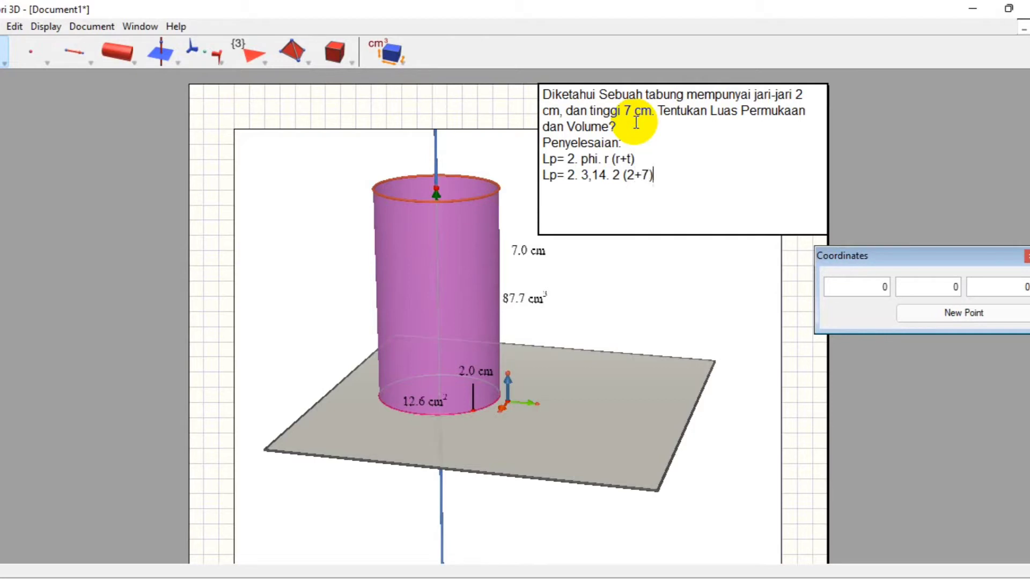
{"action": "key", "text": "Return"}
{"action": "type", "text": "Lp="}
{"action": "type", "text": "12,56 "}
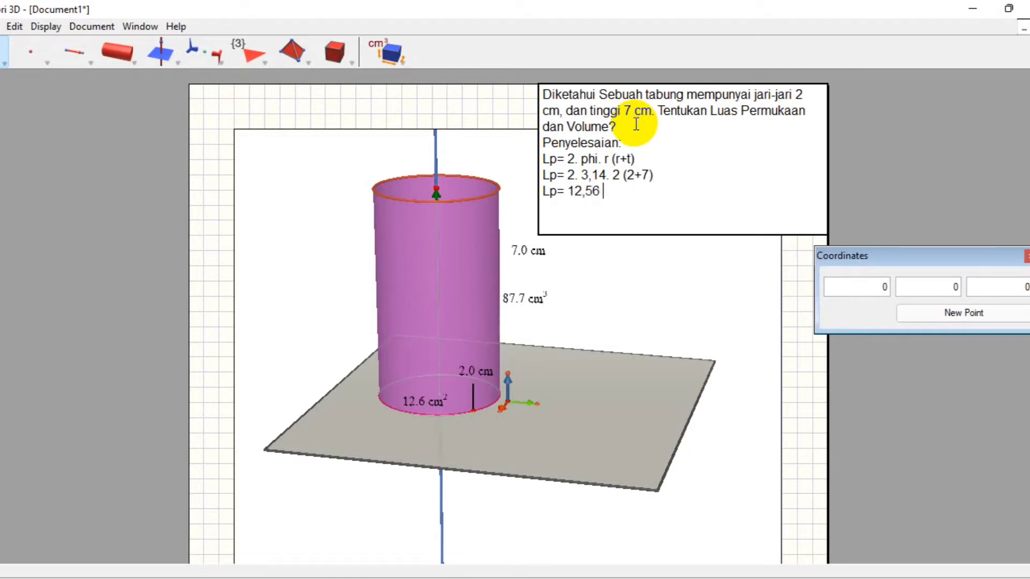
{"action": "type", "text": ". 9"}
{"action": "key", "text": "Return"}
Enter the surface area result "Lp= 113.04 cm^2" and leave a blank line below it.
{"action": "type", "text": "lp"}
{"action": "key", "text": "BackSpace"}
{"action": "key", "text": "BackSpace"}
{"action": "key", "text": "BackSpace"}
{"action": "type", "text": "Lp="}
{"action": "type", "text": "113.04"}
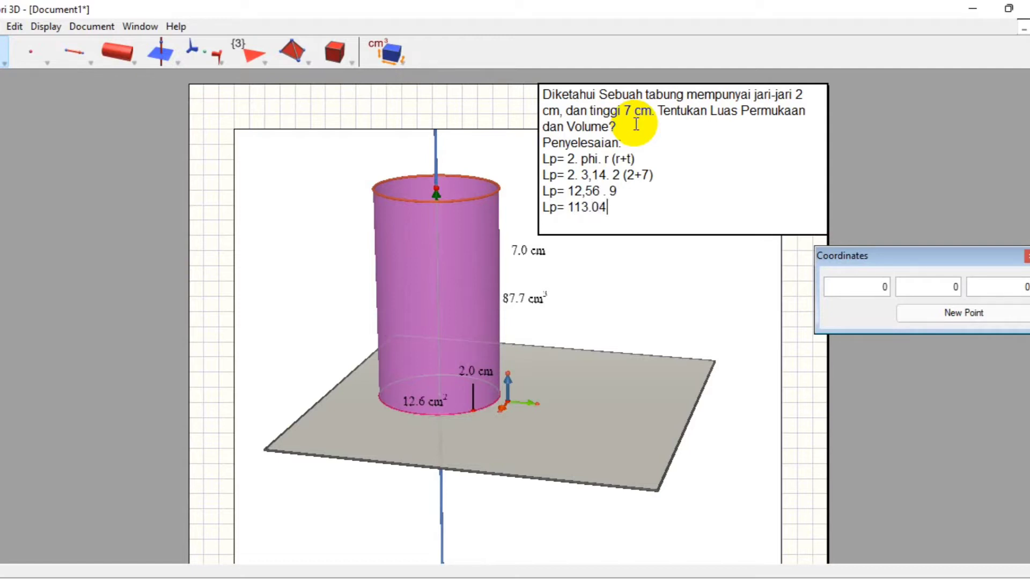
{"action": "type", "text": " cm^2"}
{"action": "key", "text": "Return"}
{"action": "key", "text": "Return"}
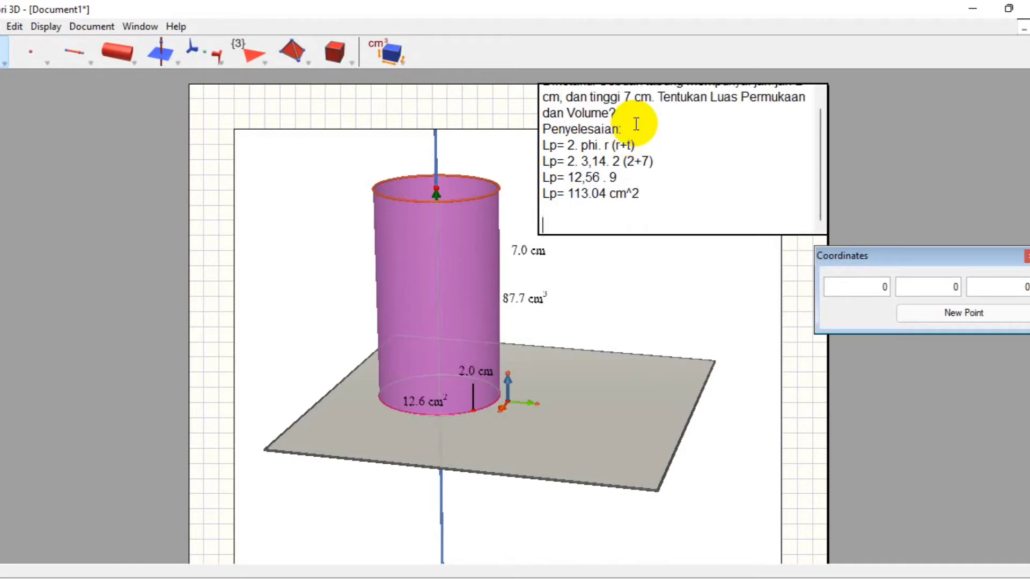
Enter the volume formula "V= phi.r^2t" below the surface area solution.
{"action": "type", "text": "V-"}
{"action": "key", "text": "BackSpace"}
{"action": "type", "text": "="}
{"action": "type", "text": "phi.r^2t"}
{"action": "key", "text": "Return"}
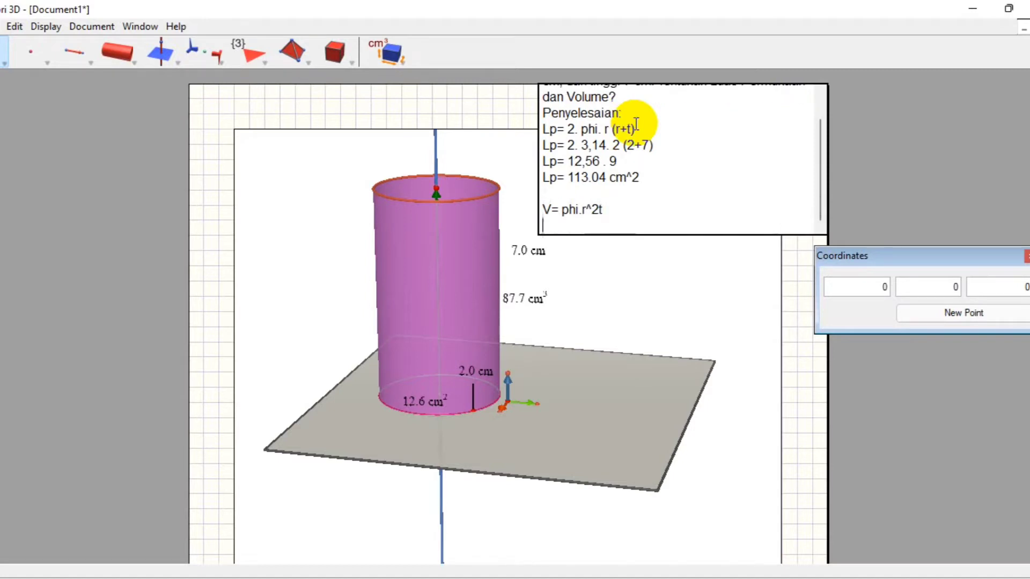
Complete the volume solution with the lines "V= 22/7 . 2^2 . 7" and "V= 88 cm^3".
{"action": "type", "text": "V= 22/7 . 26"}
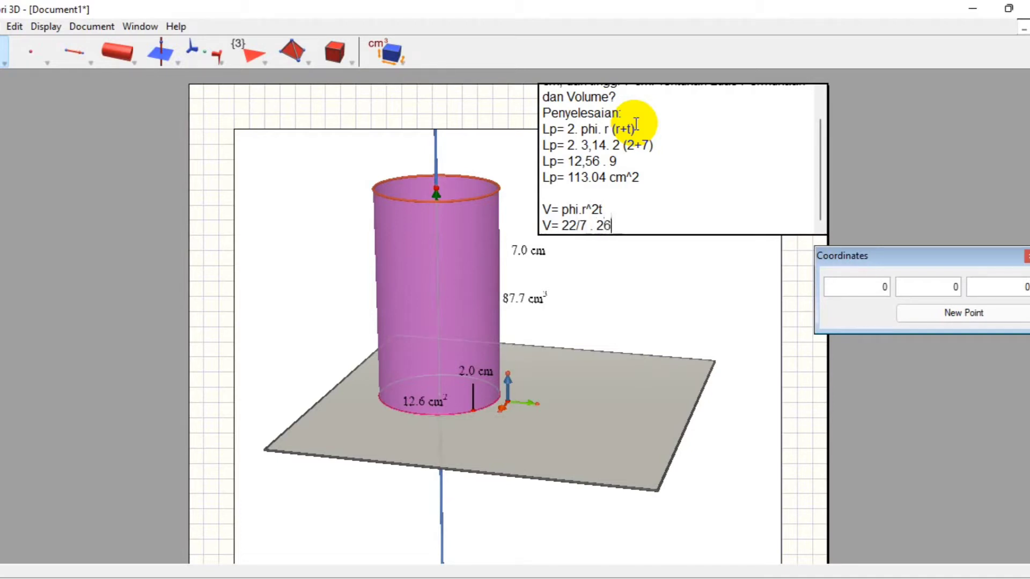
{"action": "key", "text": "BackSpace"}
{"action": "type", "text": "^2 . 7"}
{"action": "key", "text": "Return"}
{"action": "type", "text": "V"}
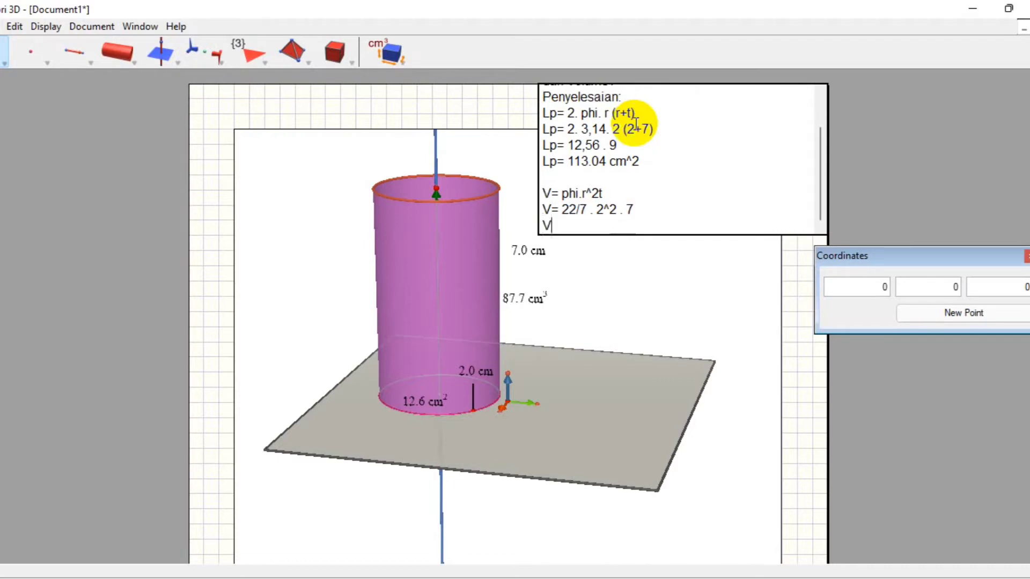
{"action": "type", "text": "= 88 cm^3"}
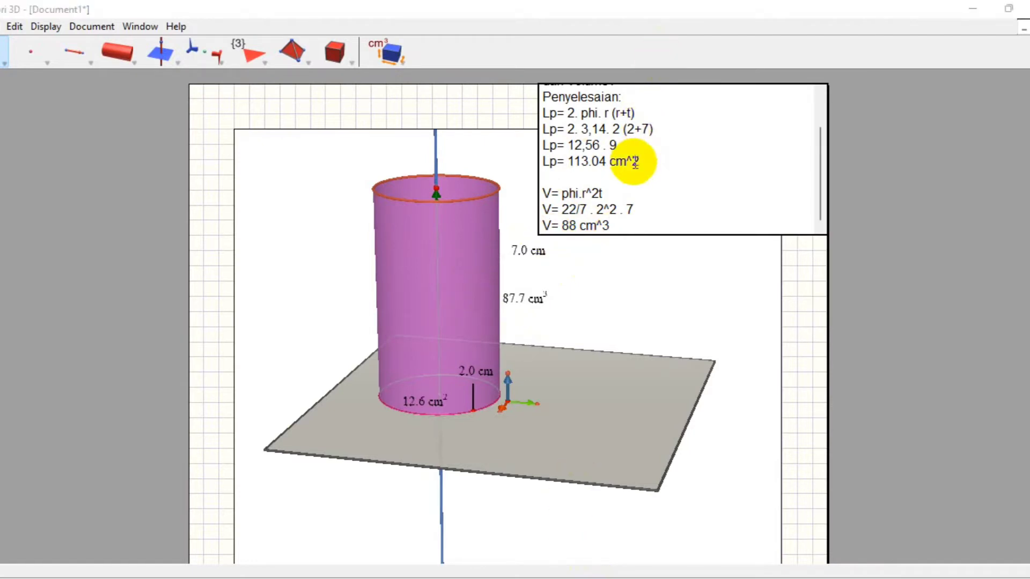
Review the written solution and examine the finished cylinder on its base plane from another angle.
{"action": "scroll", "coordinate": [630, 175], "scroll_direction": "up", "scroll_amount": 1}
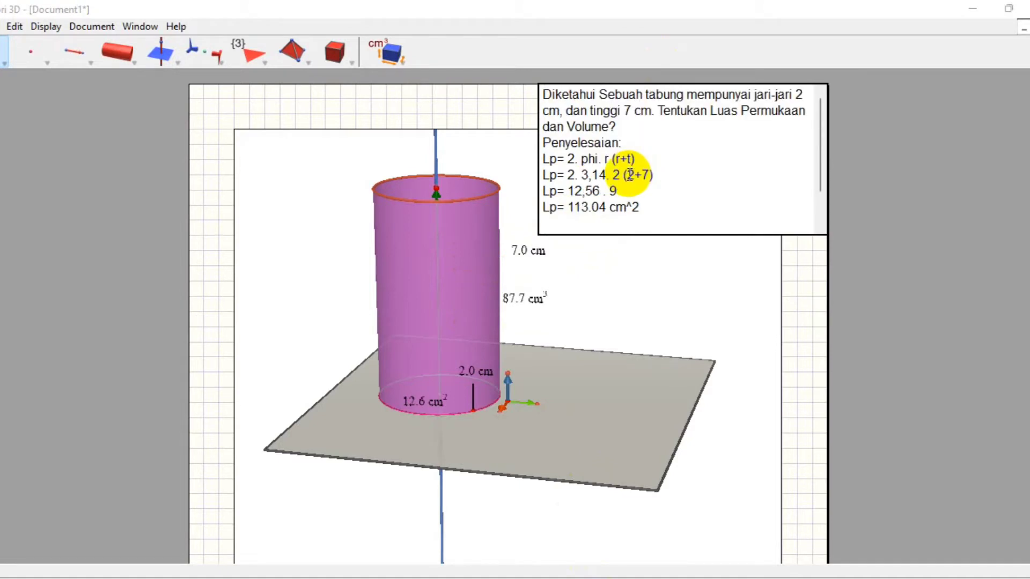
{"action": "scroll", "coordinate": [629, 175], "scroll_direction": "down", "scroll_amount": 1}
{"action": "scroll", "coordinate": [629, 174], "scroll_direction": "up", "scroll_amount": 1}
{"action": "left_click", "coordinate": [457, 291]}
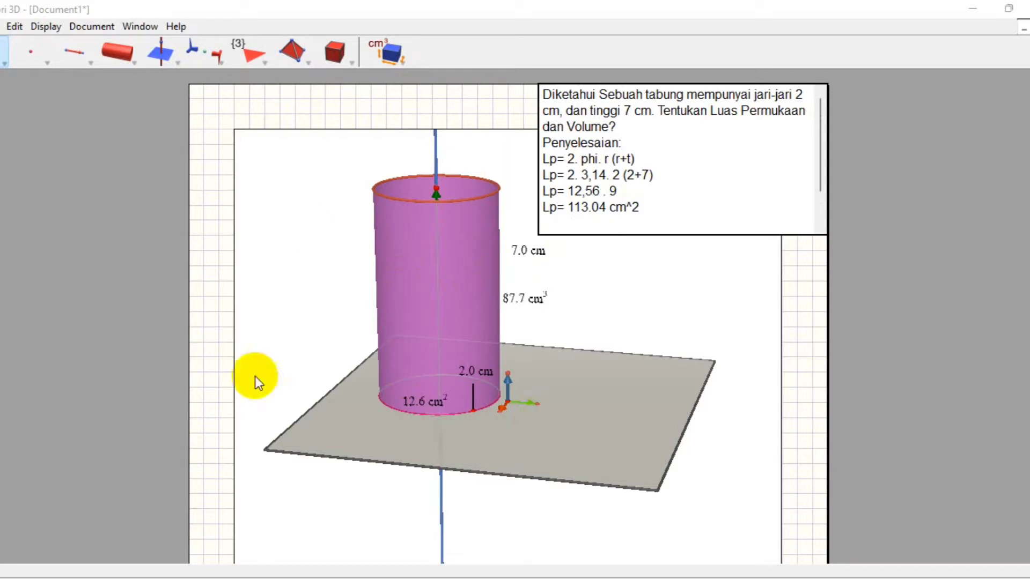
{"action": "left_click", "coordinate": [449, 320]}
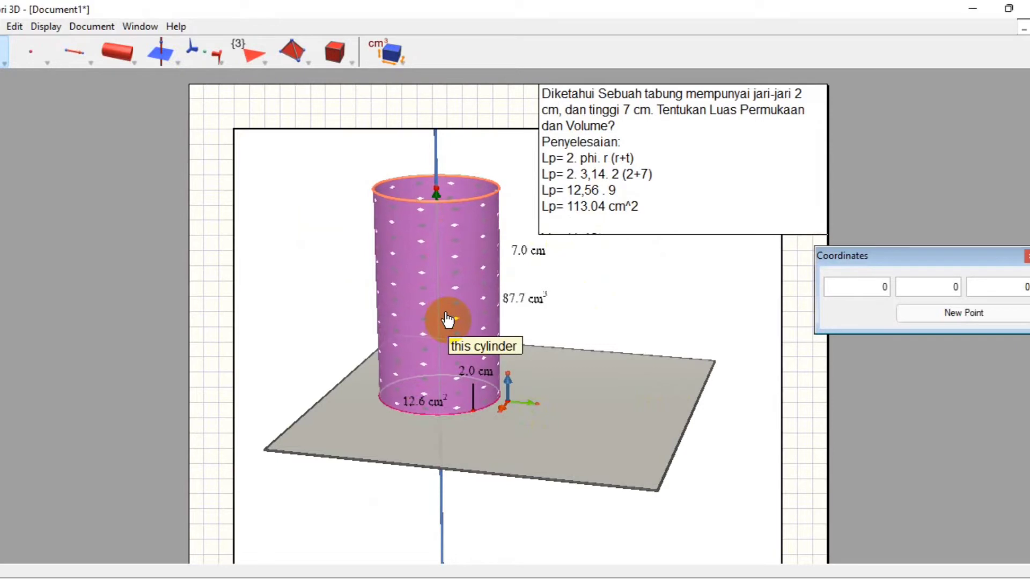
{"action": "left_click", "coordinate": [550, 421]}
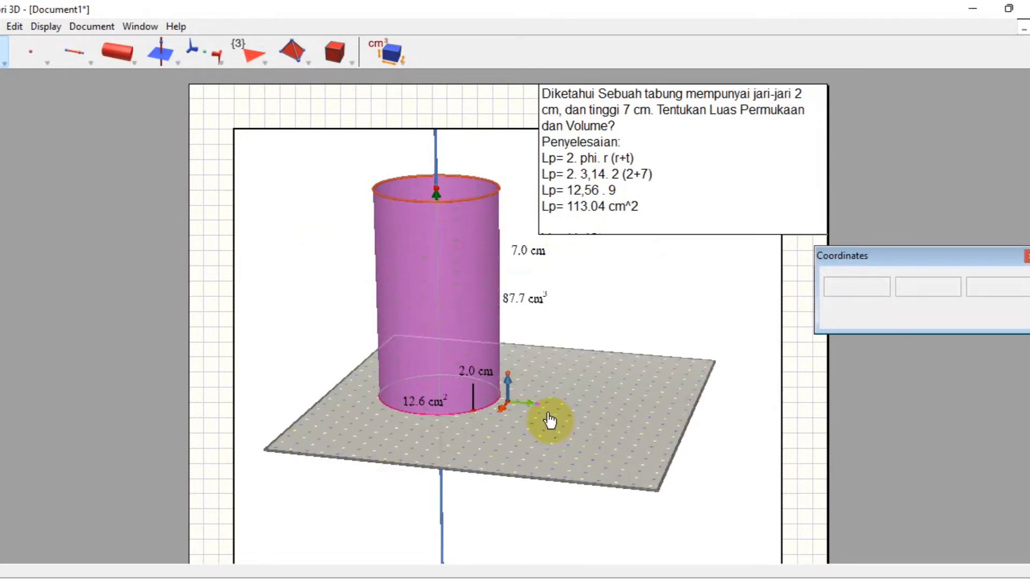
{"action": "left_click", "coordinate": [557, 387]}
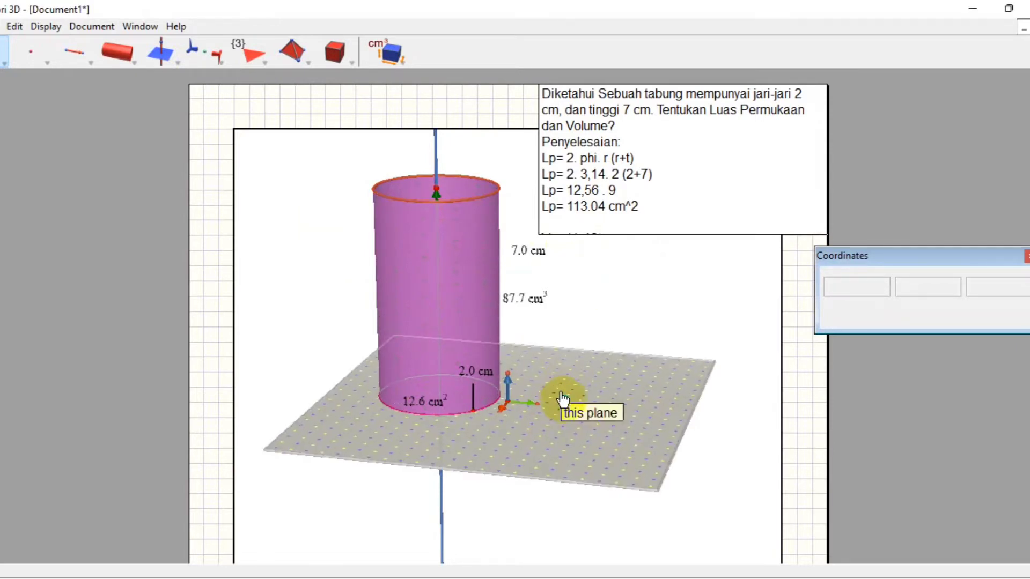
{"action": "right_click_drag", "start_coordinate": [563, 398], "coordinate": [607, 372]}
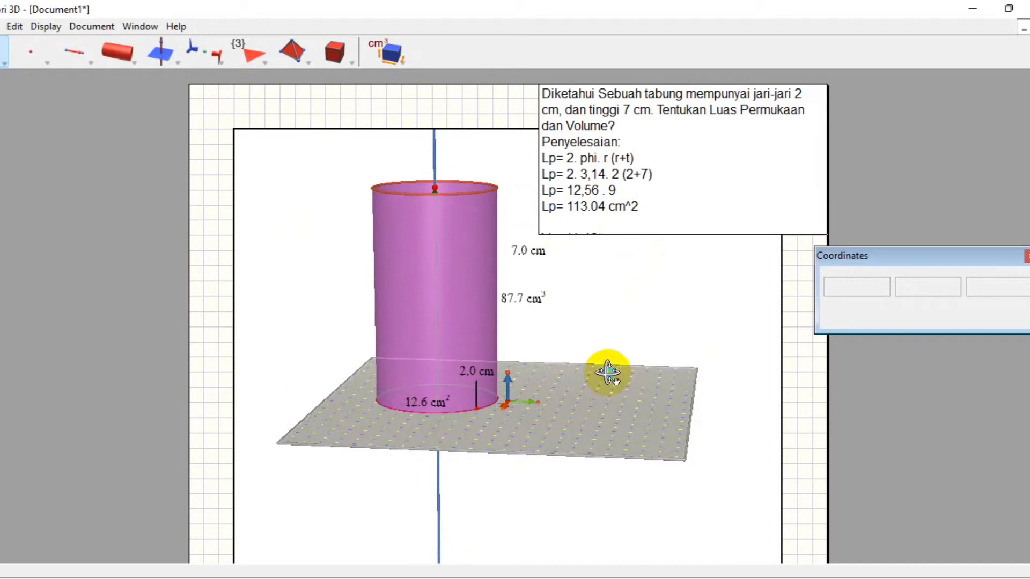
{"action": "right_click", "coordinate": [608, 372]}
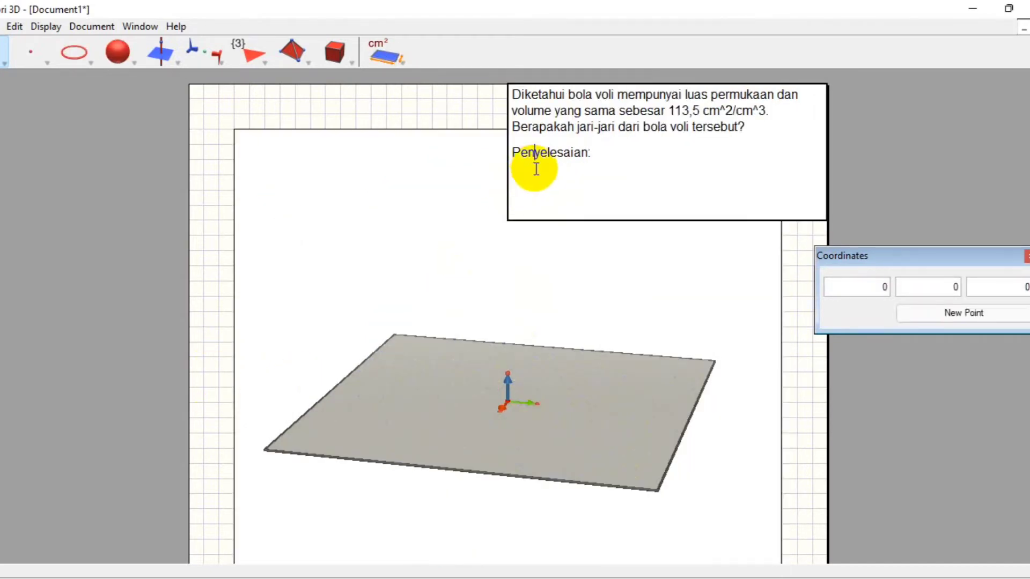
Add a new line after "Penyelesaian:" in the volleyball problem's text box.
{"action": "left_click", "coordinate": [621, 166]}
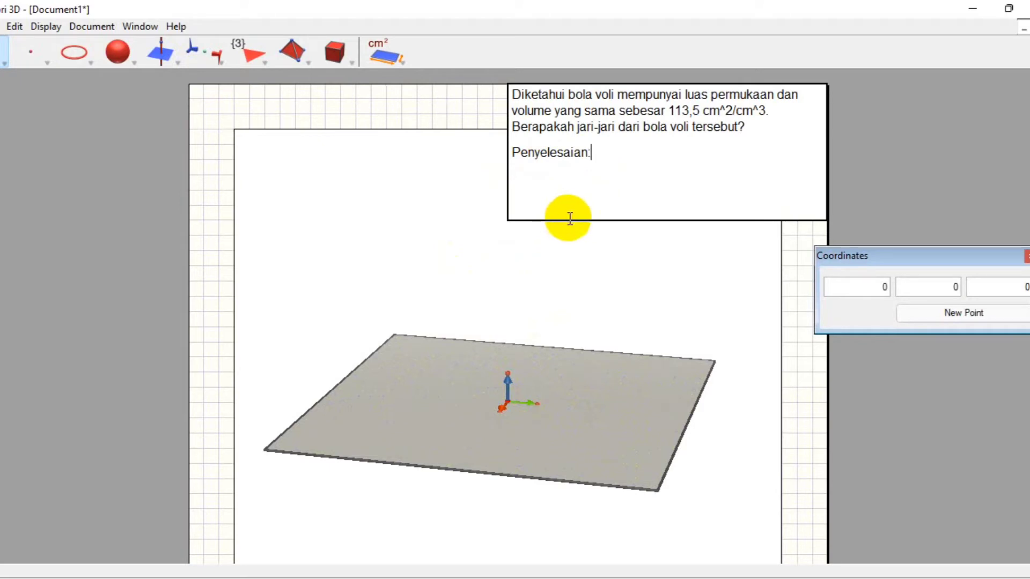
{"action": "key", "text": "Return"}
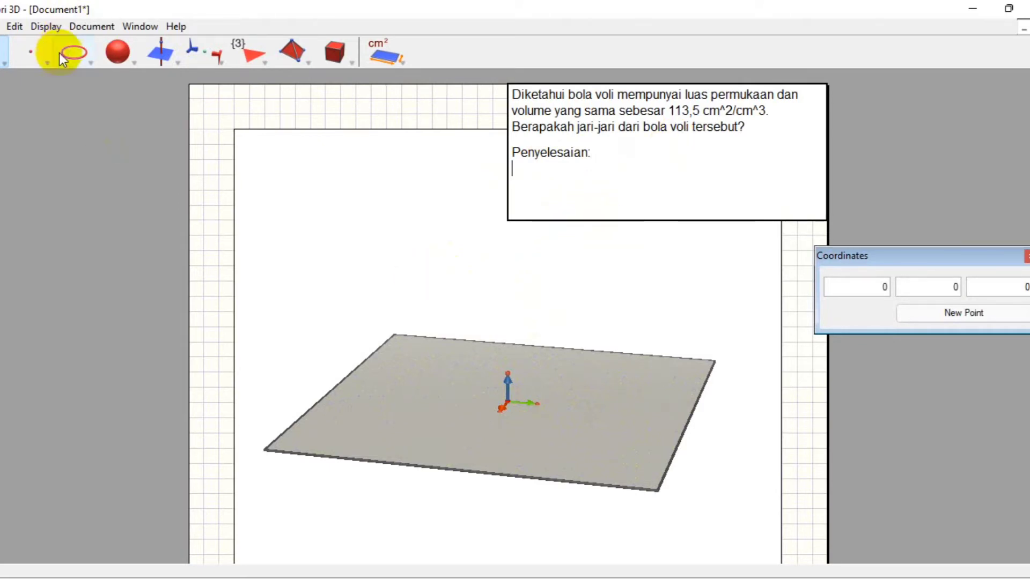
Draw a circle of about 2.4 cm radius on the base plane, beside the origin axes.
{"action": "left_click_drag", "start_coordinate": [59, 53], "coordinate": [101, 129]}
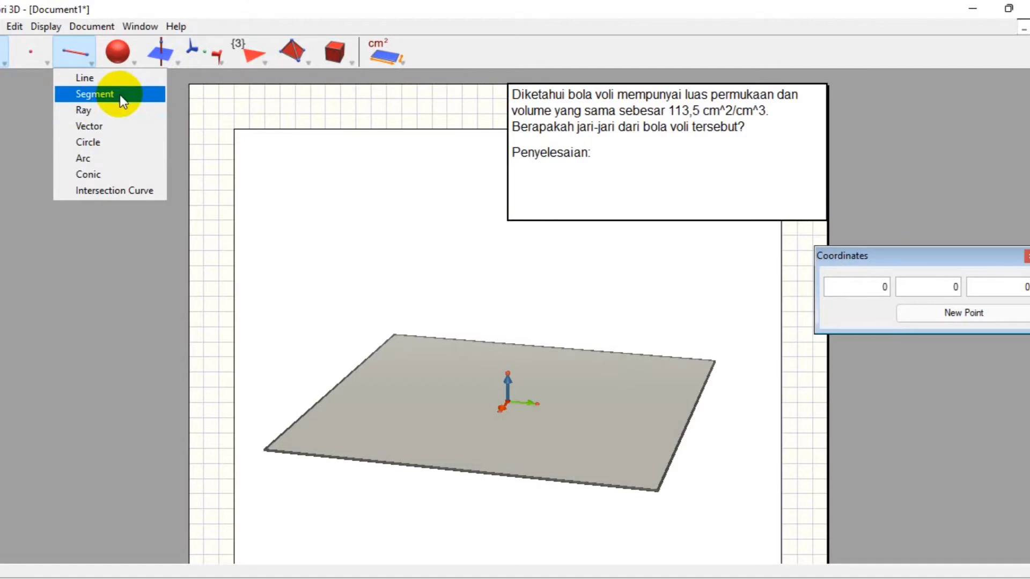
{"action": "left_click", "coordinate": [113, 145]}
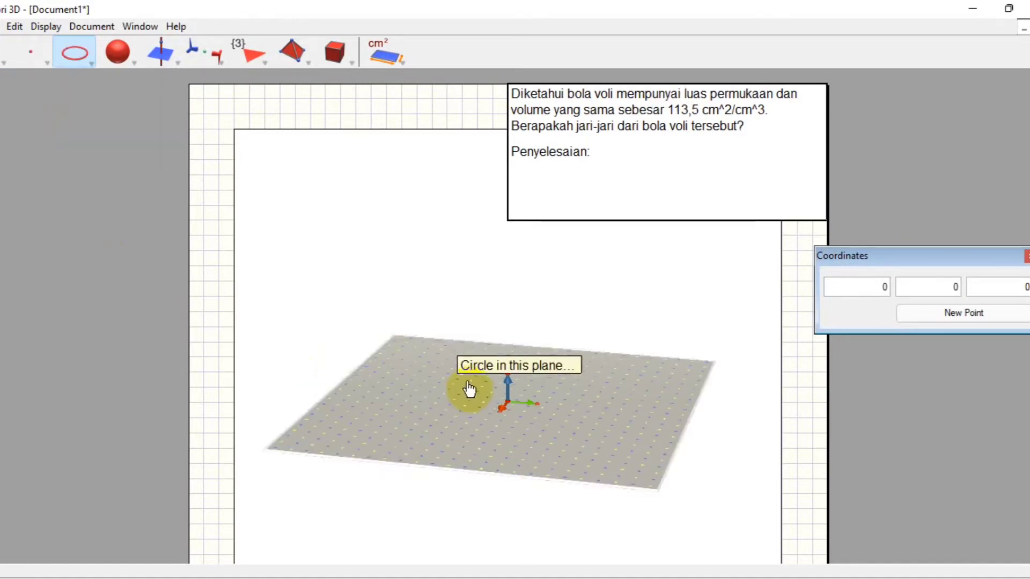
{"action": "left_click", "coordinate": [420, 398]}
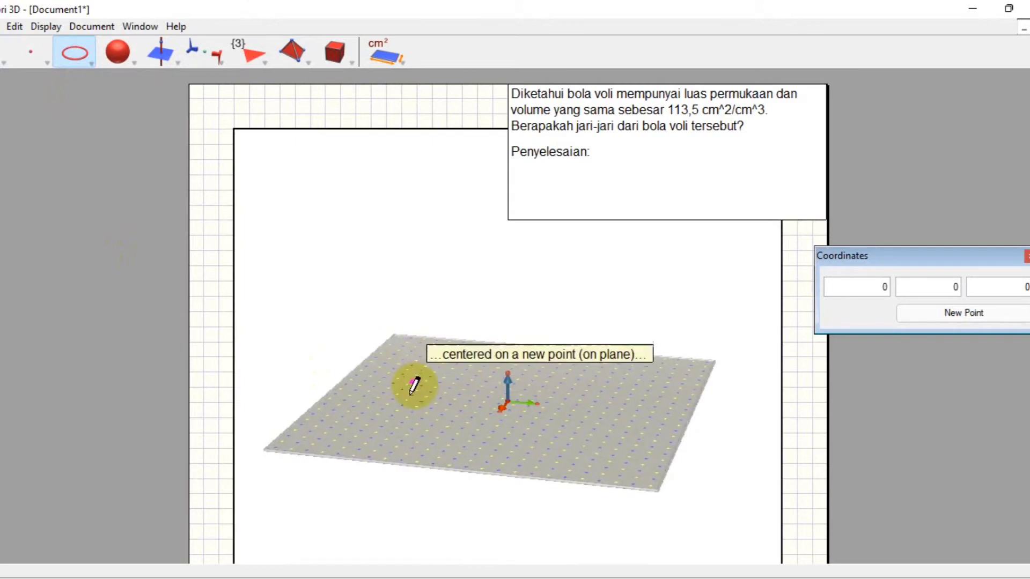
{"action": "left_click", "coordinate": [426, 396]}
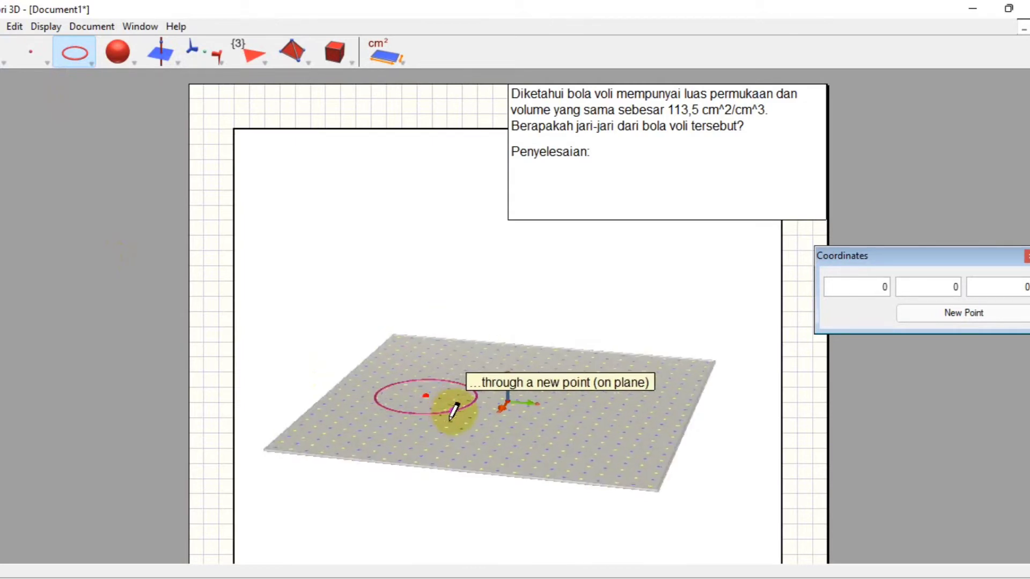
{"action": "left_click", "coordinate": [456, 412]}
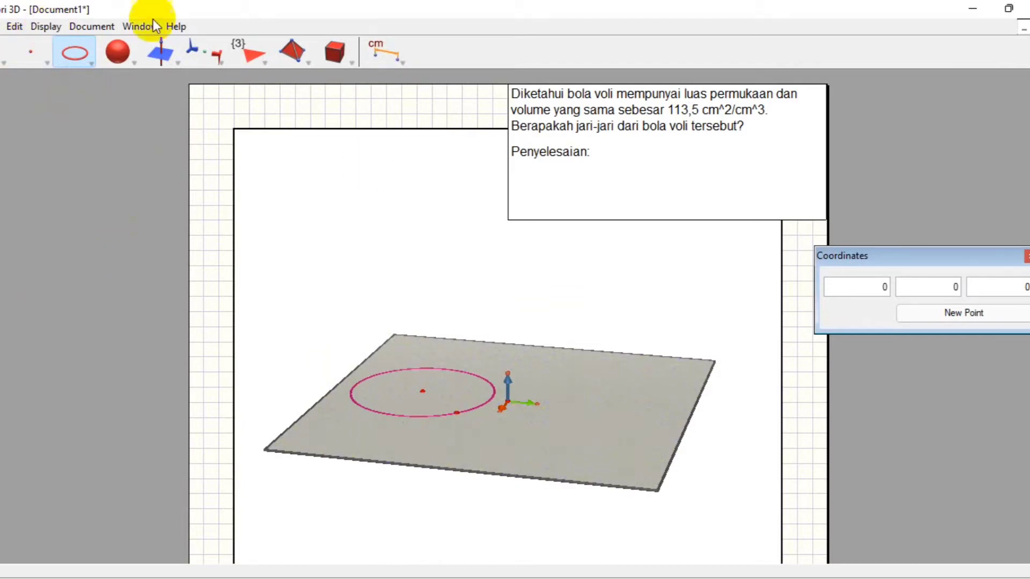
Measure the distance from the circle's center to the point on its circumference.
{"action": "left_click", "coordinate": [385, 51]}
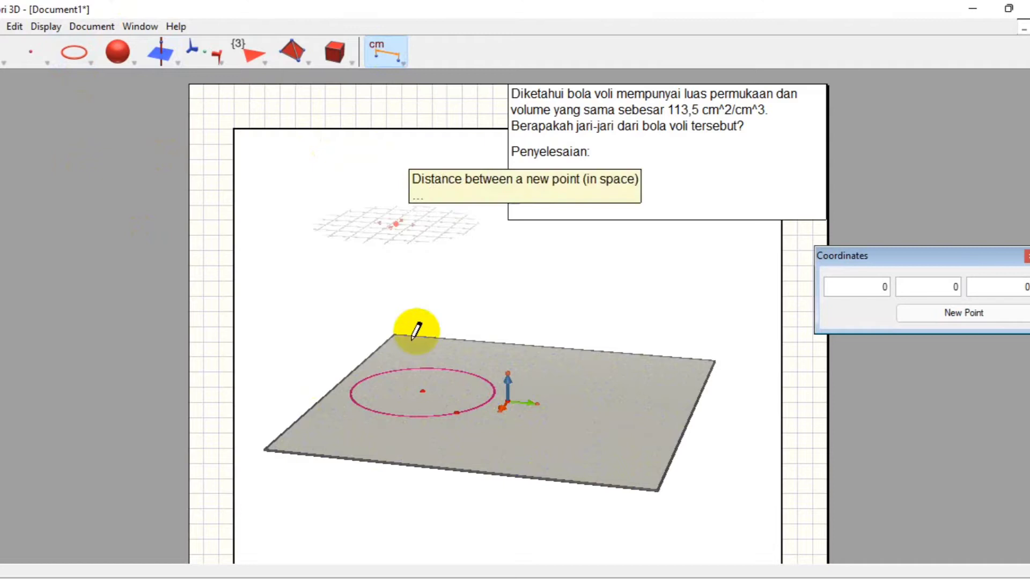
{"action": "left_click", "coordinate": [424, 394]}
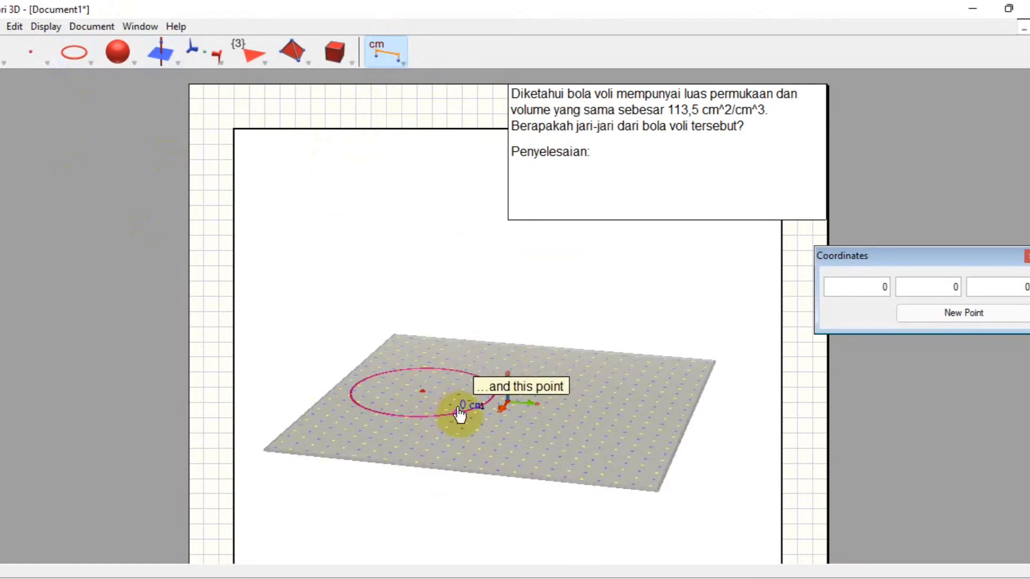
{"action": "left_click", "coordinate": [459, 414]}
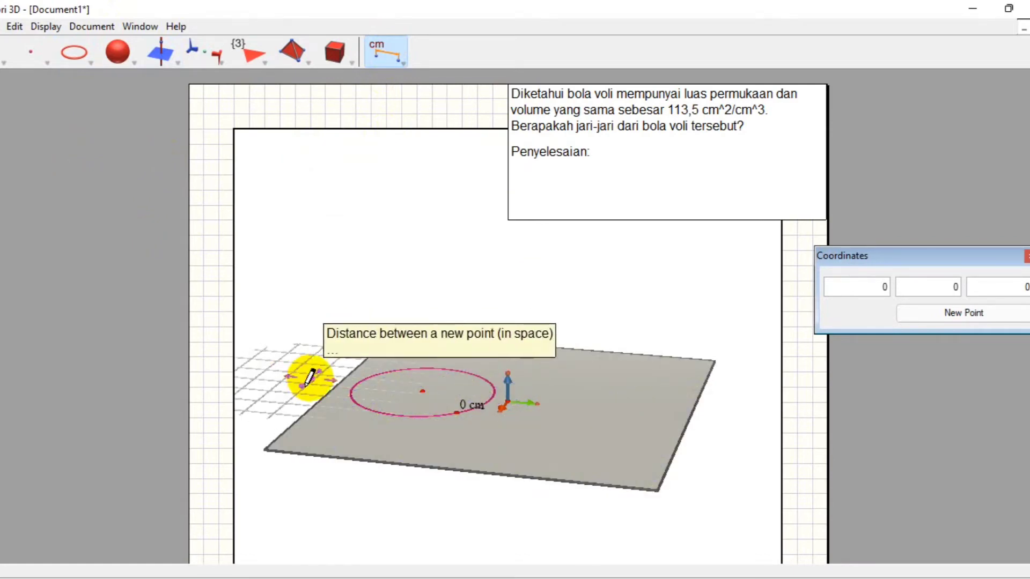
{"action": "key", "text": "ctrl+z"}
{"action": "left_click", "coordinate": [424, 392]}
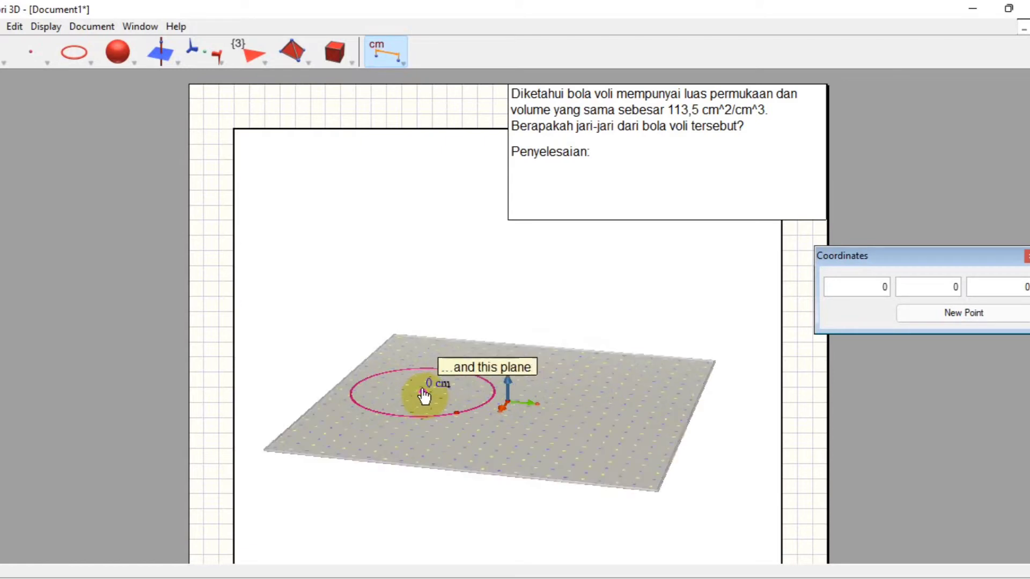
{"action": "left_click", "coordinate": [457, 413]}
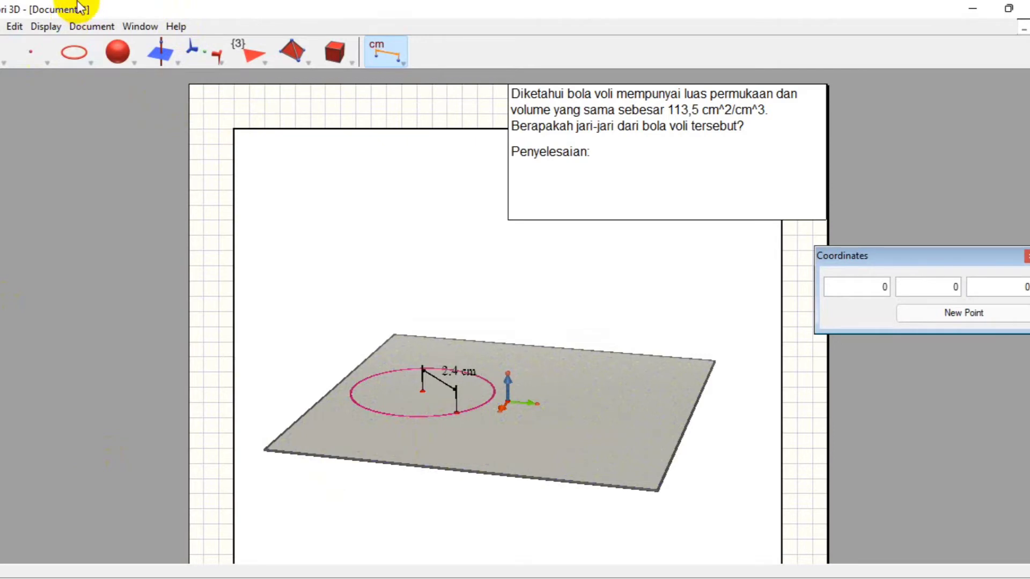
Construct a sphere centered on the circle's center and reaching out to the circle's circumference.
{"action": "left_click", "coordinate": [117, 51]}
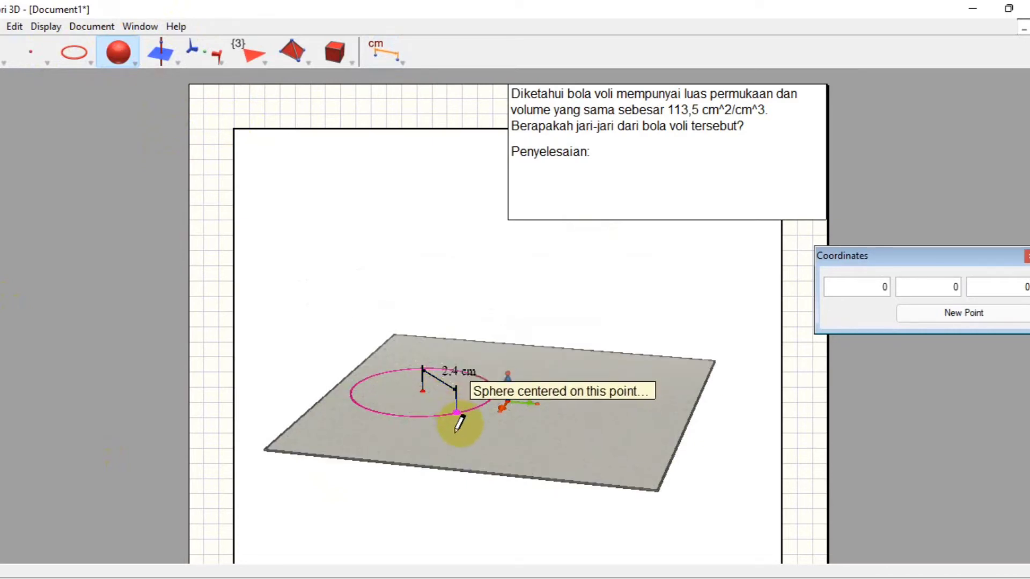
{"action": "left_click", "coordinate": [417, 392]}
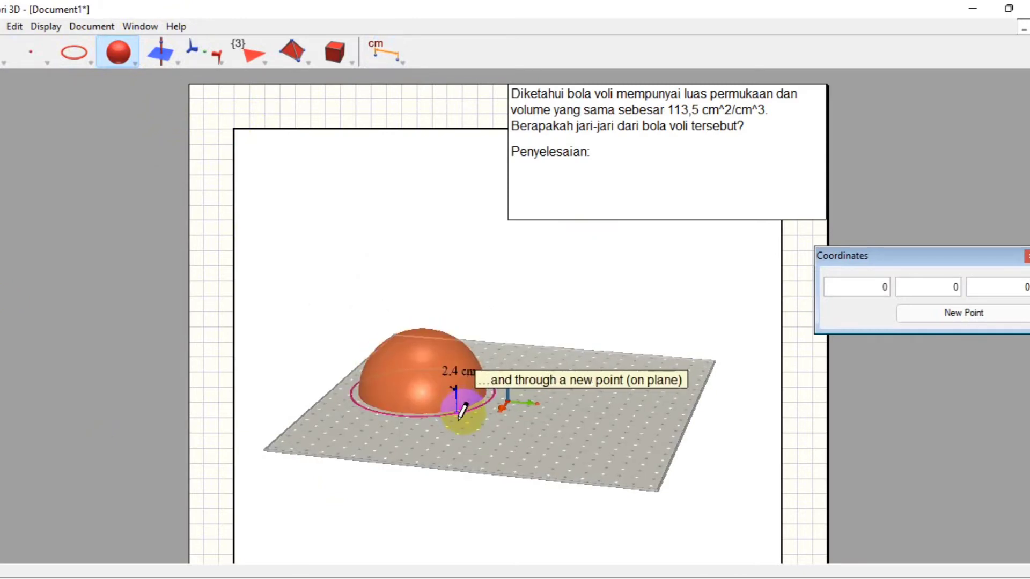
{"action": "left_click", "coordinate": [462, 410]}
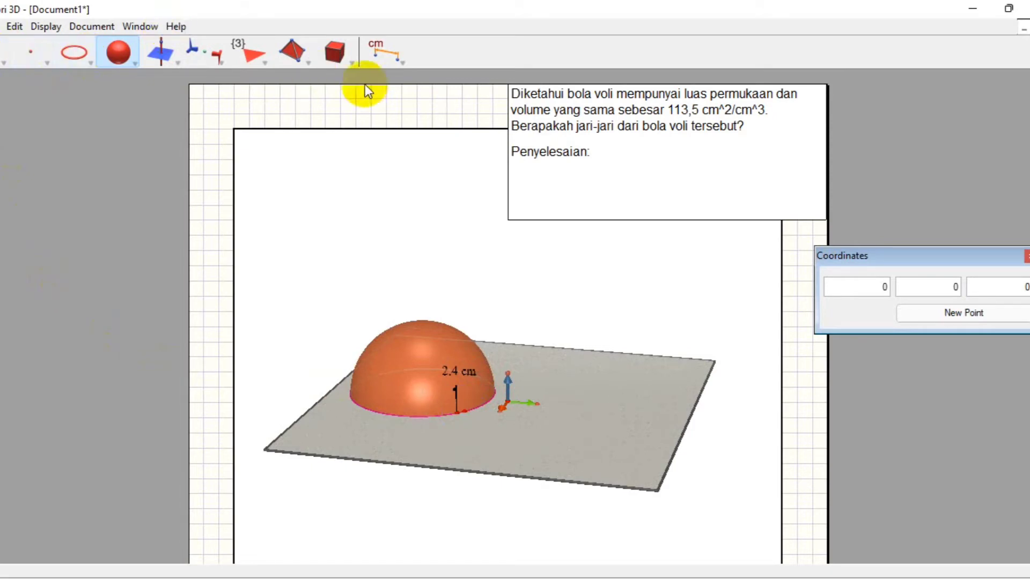
Measure the volume and the surface area of the sphere.
{"action": "left_click", "coordinate": [367, 53]}
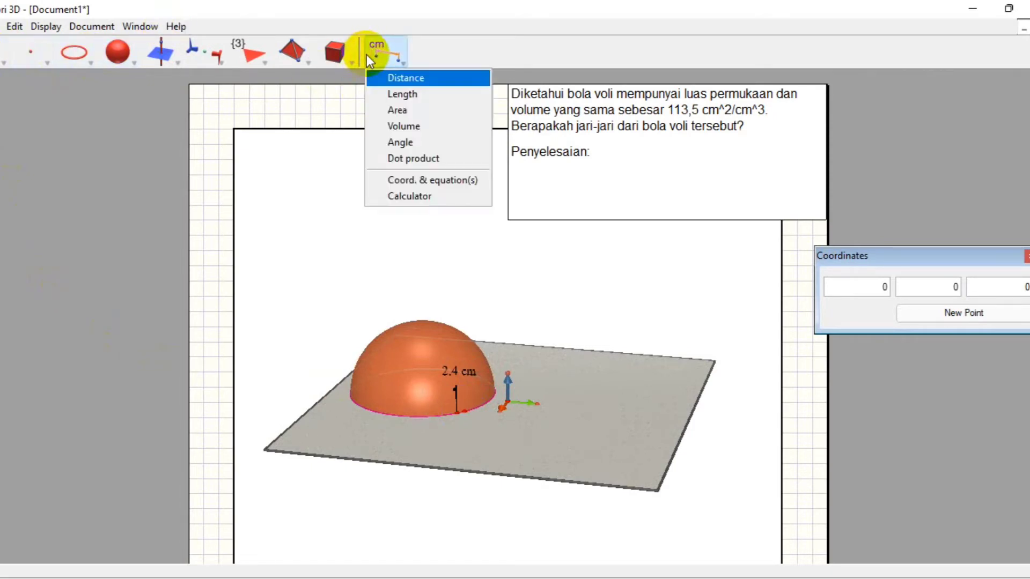
{"action": "left_click", "coordinate": [388, 126]}
{"action": "left_click", "coordinate": [390, 355]}
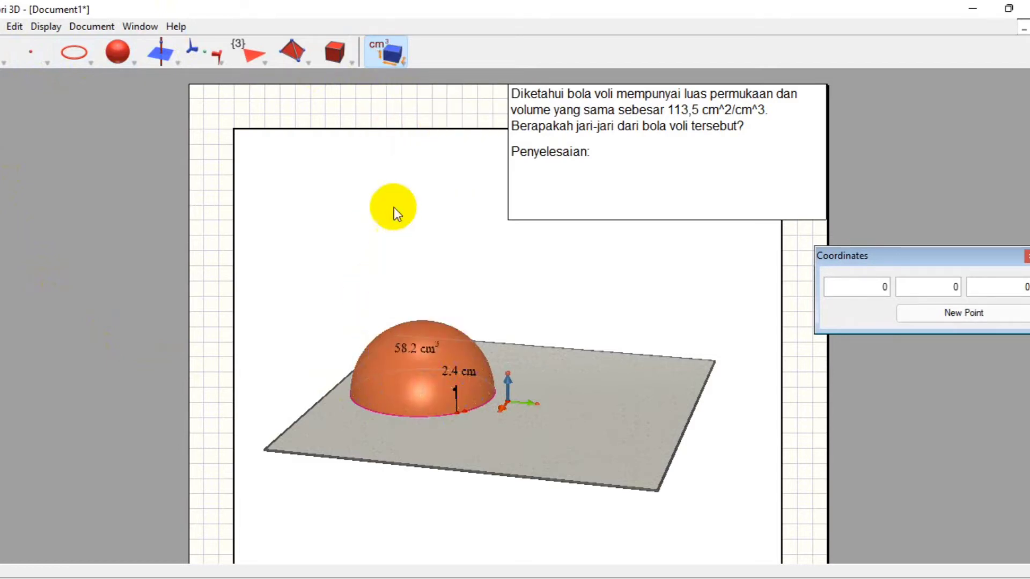
{"action": "left_click", "coordinate": [394, 66]}
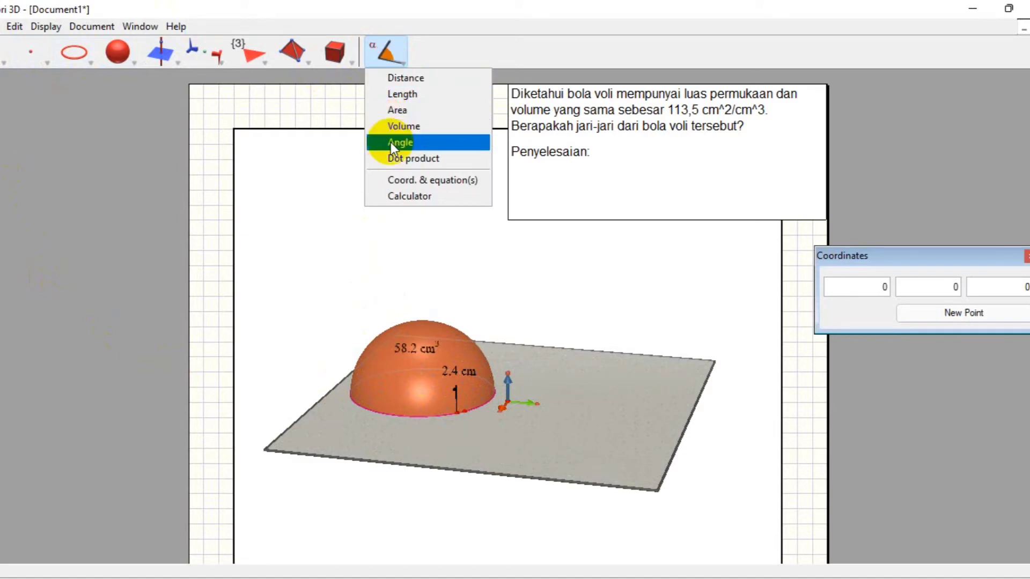
{"action": "left_click", "coordinate": [398, 111]}
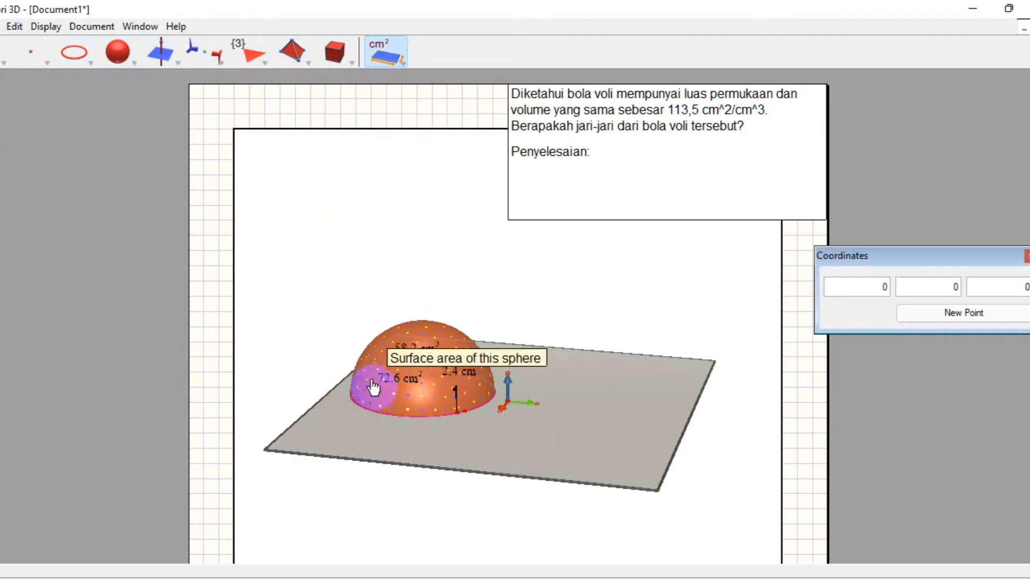
{"action": "left_click", "coordinate": [374, 387]}
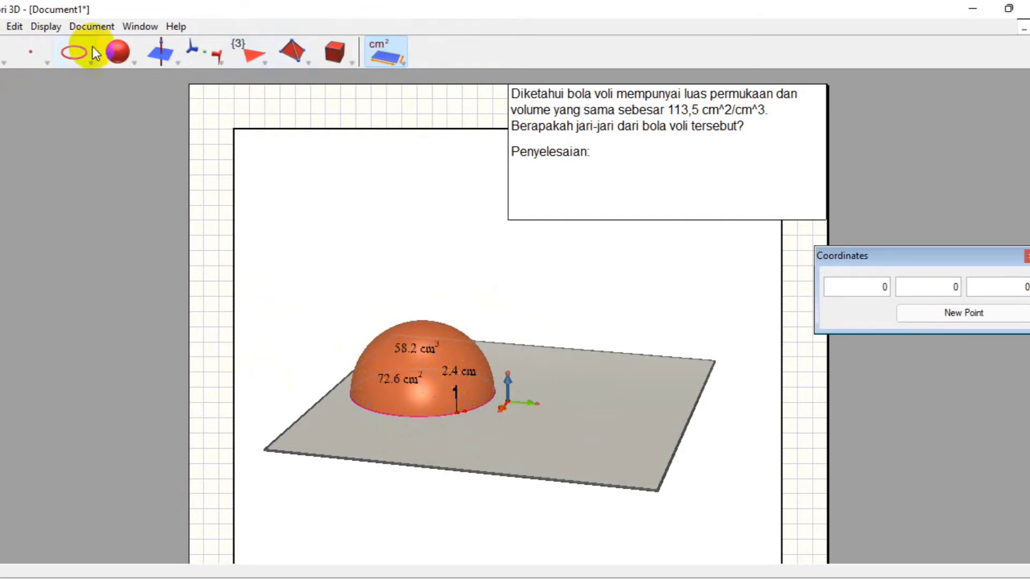
Enlarge the circle and sphere to a radius of about 3.0 cm, with surface area about 113.0 cm^2 and volume about 112.9 cm^3.
{"action": "left_click", "coordinate": [46, 53]}
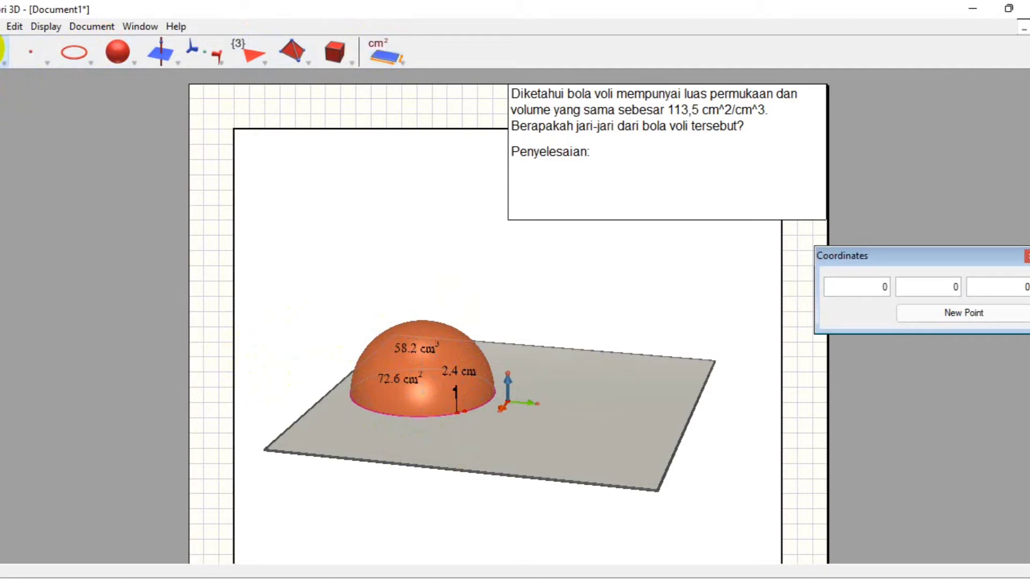
{"action": "left_click", "coordinate": [457, 394]}
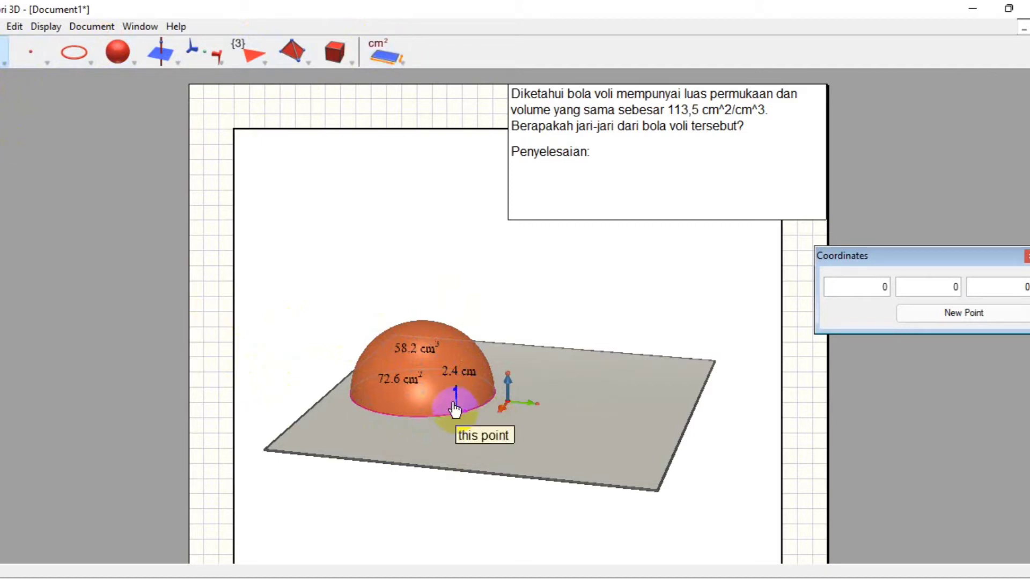
{"action": "mouse_move", "coordinate": [464, 425]}
{"action": "left_mouse_down"}
{"action": "mouse_move", "coordinate": [470, 442]}
{"action": "mouse_move", "coordinate": [466, 418]}
{"action": "mouse_move", "coordinate": [450, 422]}
{"action": "left_mouse_up"}
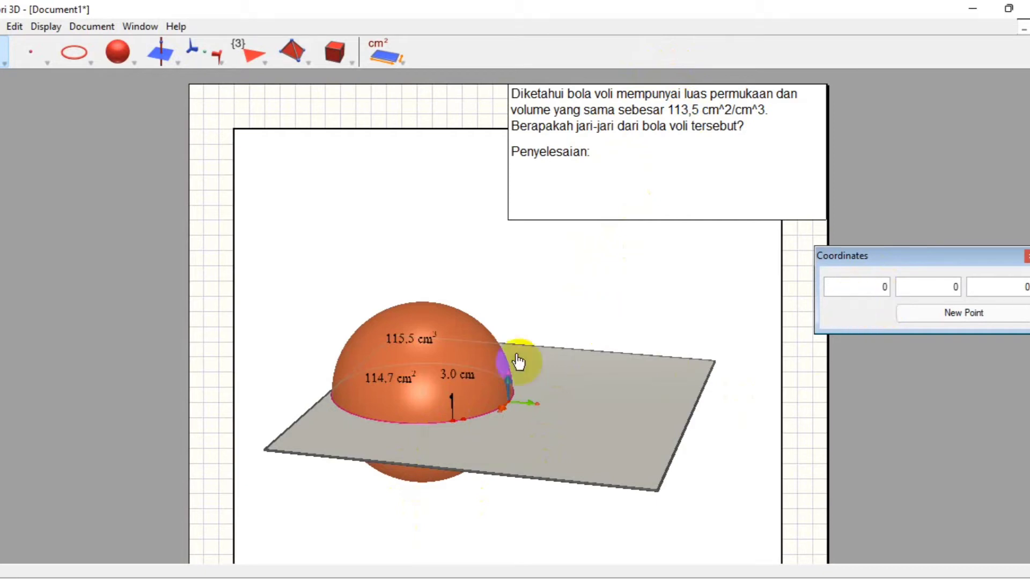
{"action": "left_click", "coordinate": [464, 428]}
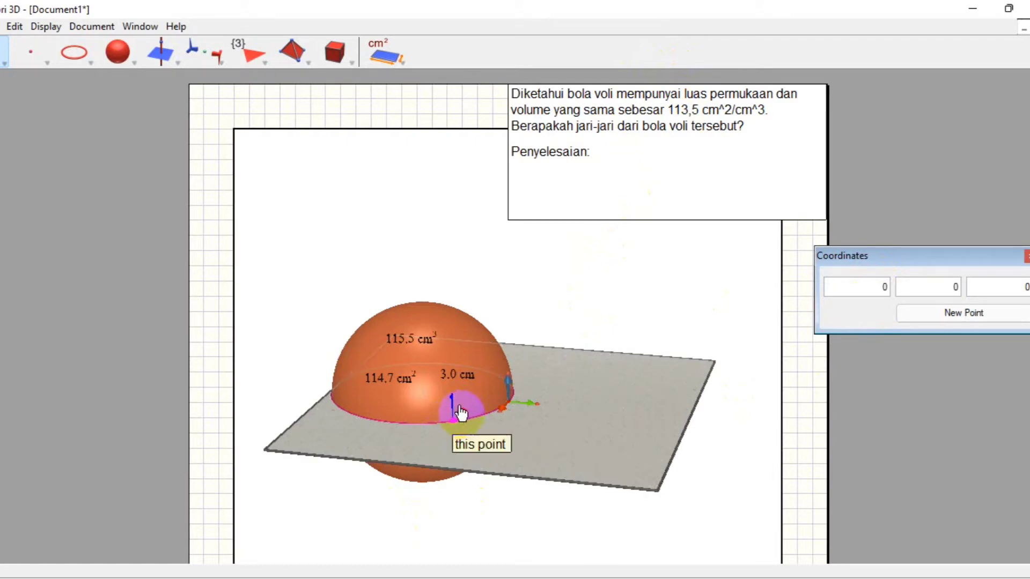
{"action": "left_click_drag", "start_coordinate": [457, 412], "coordinate": [470, 418]}
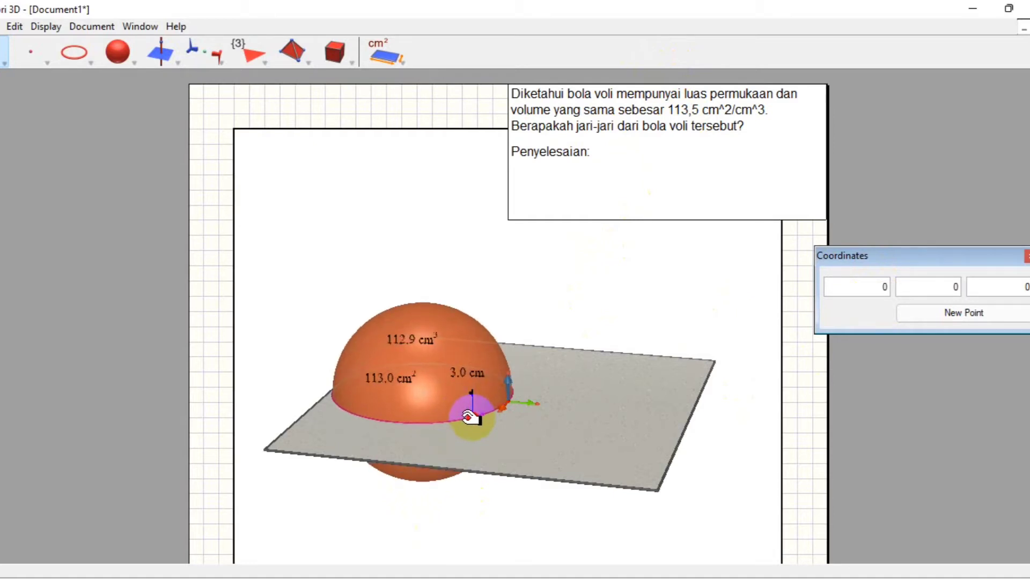
{"action": "left_click_drag", "start_coordinate": [470, 417], "coordinate": [471, 417]}
Enter the surface area formula "Lp=4 phi r^2" below "Penyelesaian:" and start the next line with "113".
{"action": "left_click", "coordinate": [565, 179]}
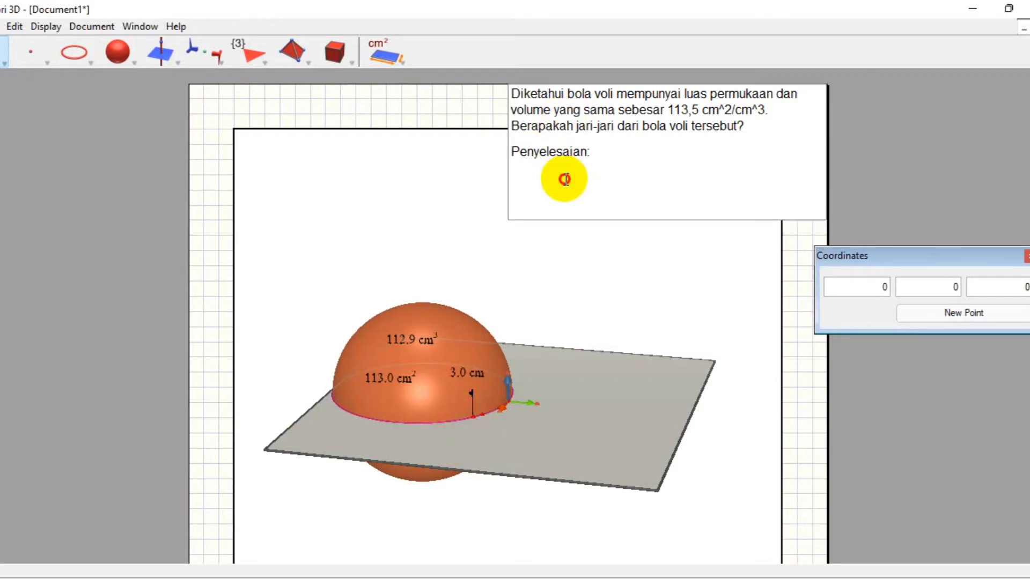
{"action": "left_click", "coordinate": [566, 179]}
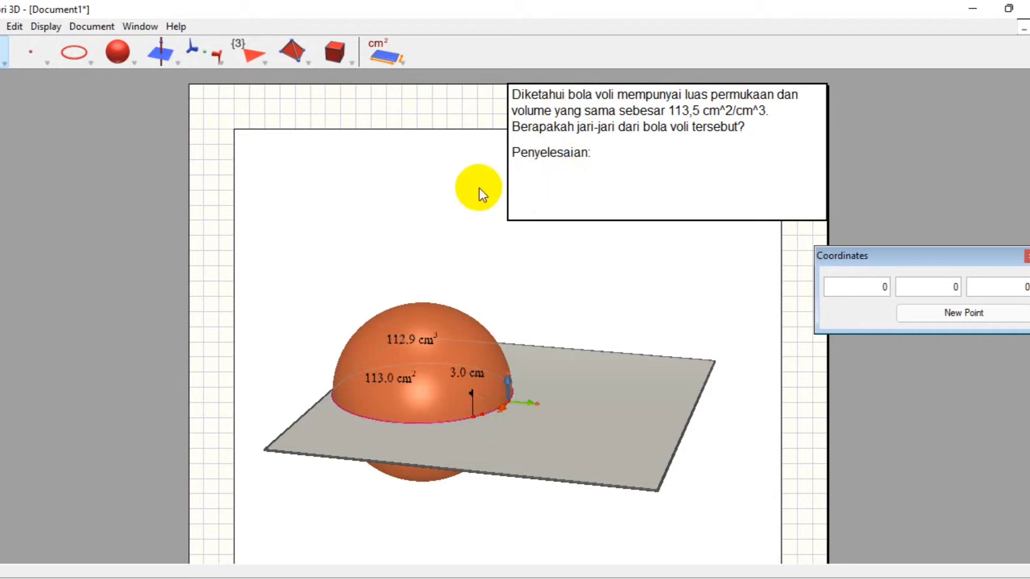
{"action": "type", "text": "Lp="}
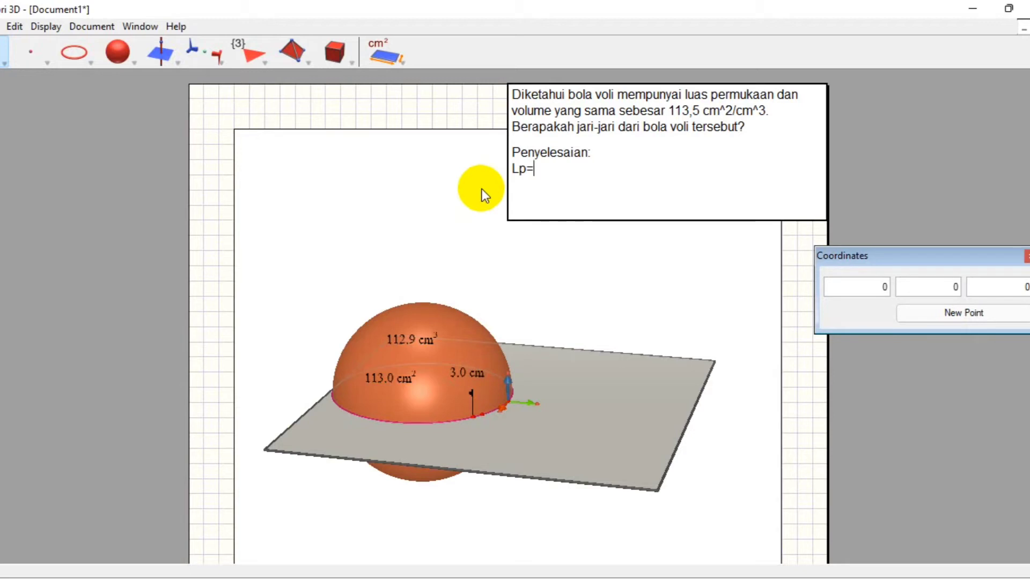
{"action": "type", "text": "4 phi r^2 "}
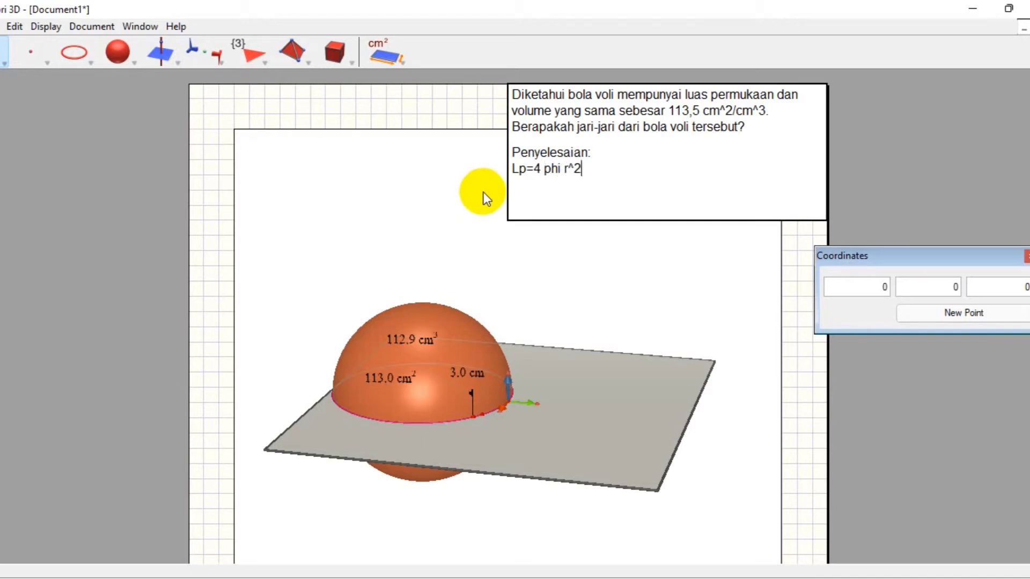
{"action": "type", "text": "113"}
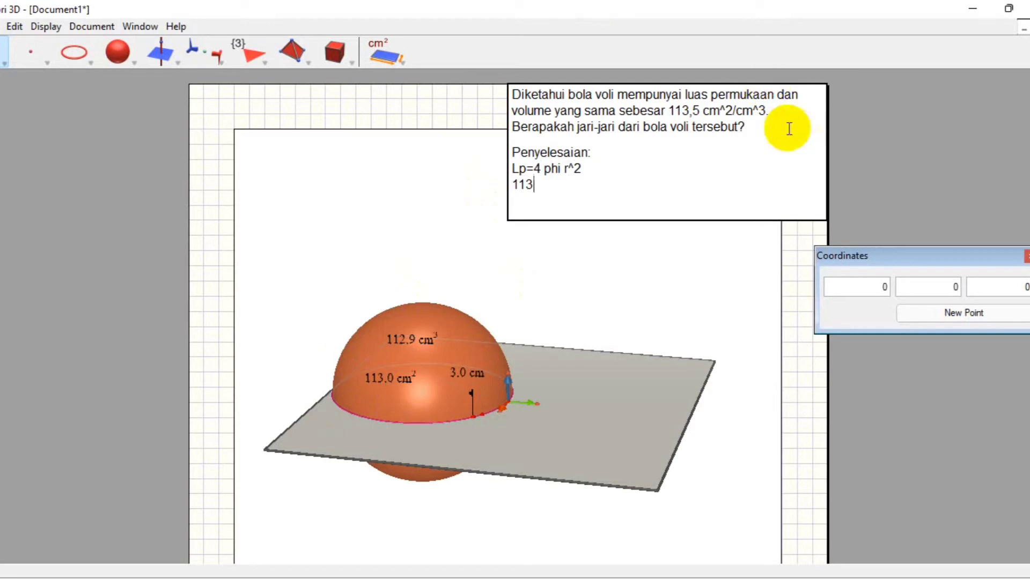
Change the given surface area and volume value in the problem statement to 113.
{"action": "left_click", "coordinate": [703, 109]}
{"action": "key", "text": "BackSpace"}
{"action": "key", "text": "BackSpace"}
{"action": "key", "text": "BackSpace"}
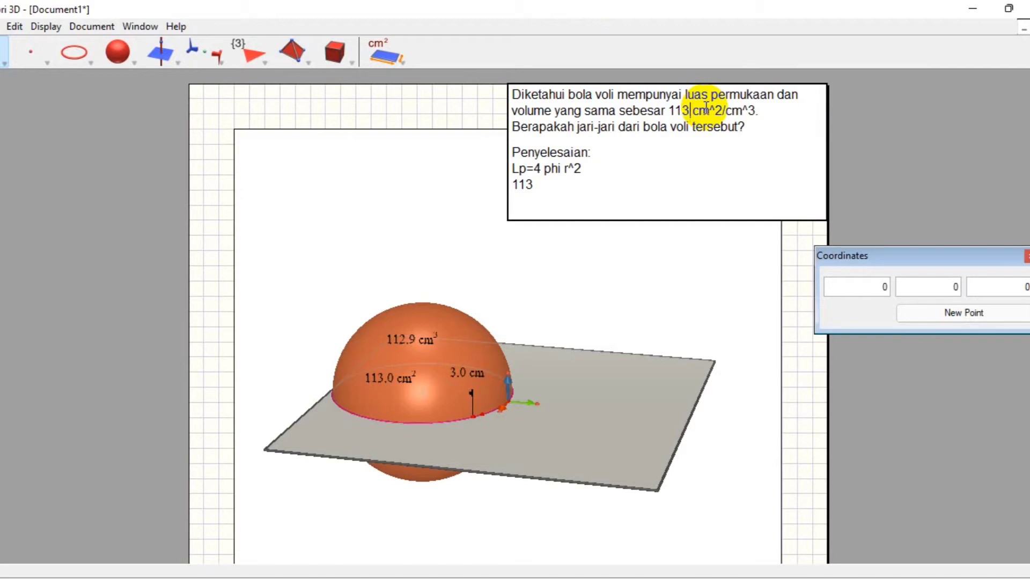
Complete the second solution line as "113 = 88/7 r^2" and add a new line below it.
{"action": "left_click", "coordinate": [561, 195]}
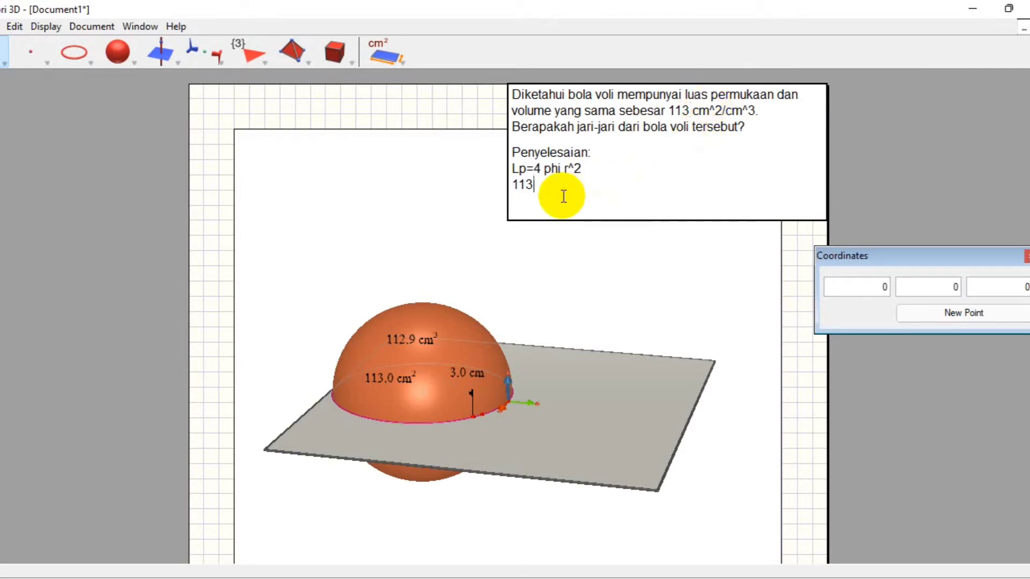
{"action": "left_click", "coordinate": [561, 189]}
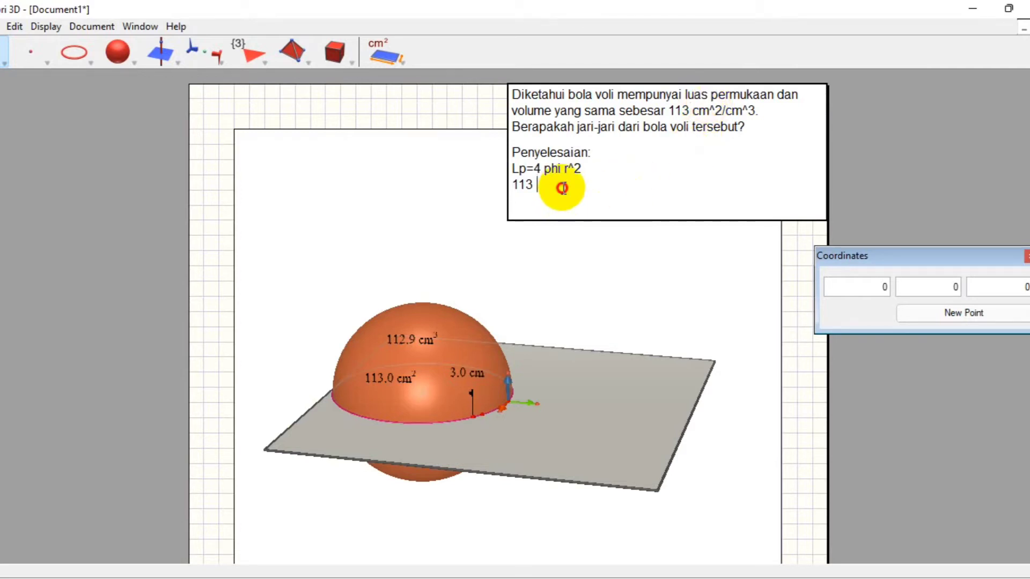
{"action": "type", "text": "=b"}
{"action": "key", "text": "BackSpace"}
{"action": "type", "text": "88r"}
{"action": "type", "text": " r"}
{"action": "type", "text": "^2"}
{"action": "key", "text": "Return"}
Add the solution lines "r^2 = 791/88" and "r^2= 8.9" below "113 = 88/7 r^2".
{"action": "type", "text": "r^2 ="}
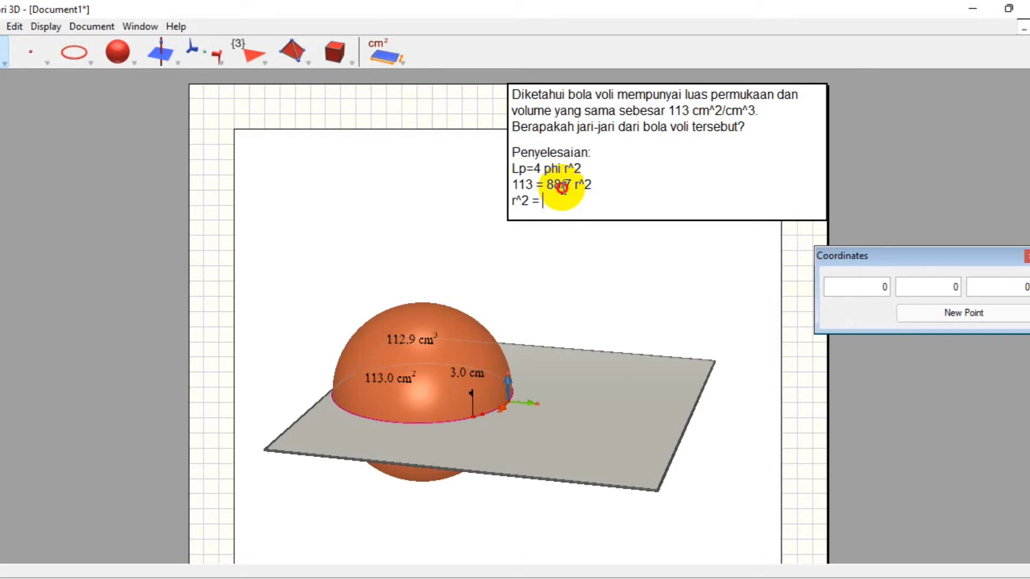
{"action": "type", "text": "791"}
{"action": "type", "text": "/88"}
{"action": "key", "text": "Return"}
{"action": "type", "text": "r"}
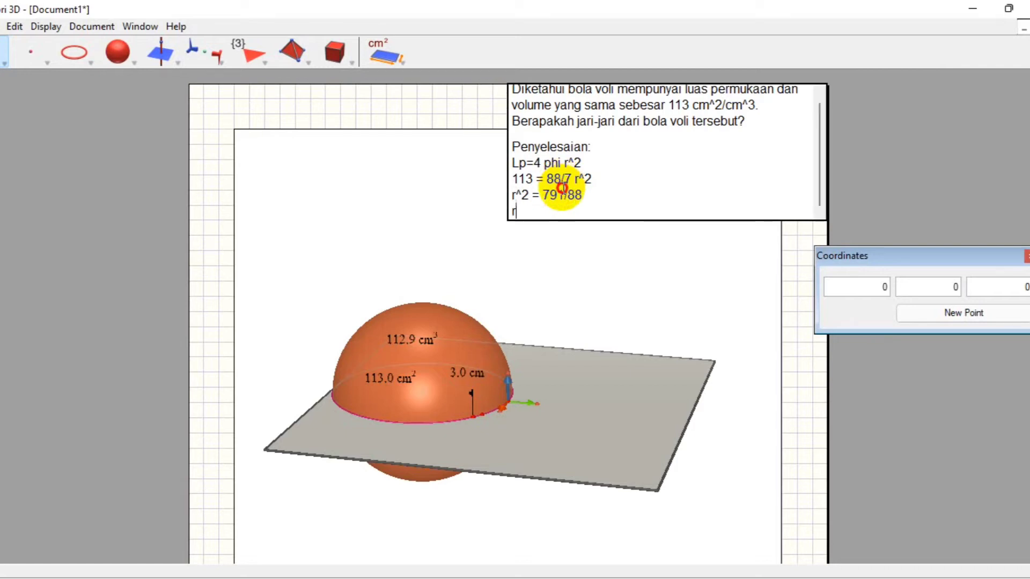
{"action": "type", "text": "^2= 8.9"}
{"action": "key", "text": "Return"}
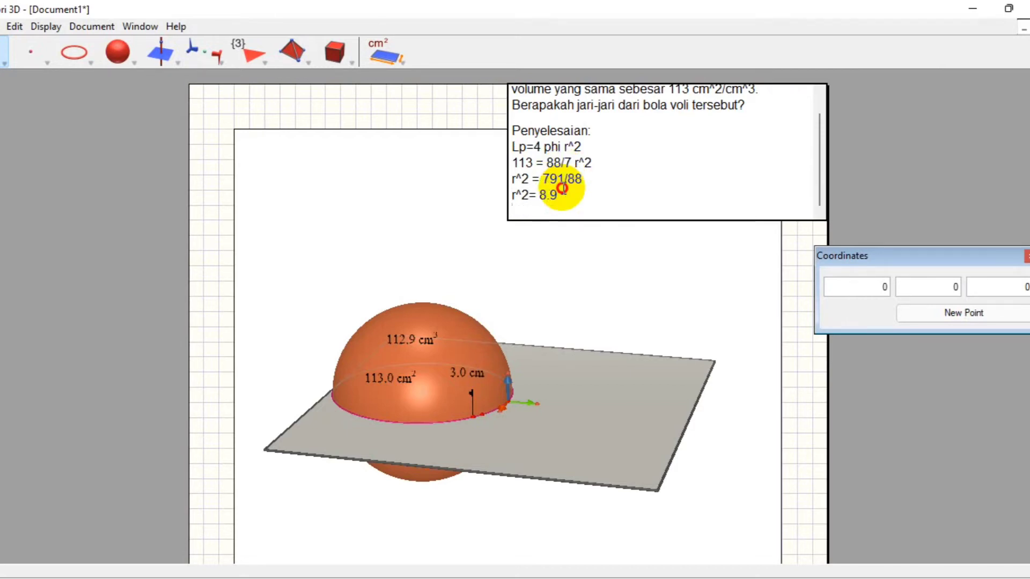
Start the last solution line with "r" and round the r^2 value in the line above to 9.
{"action": "type", "text": "r"}
{"action": "left_click", "coordinate": [574, 197]}
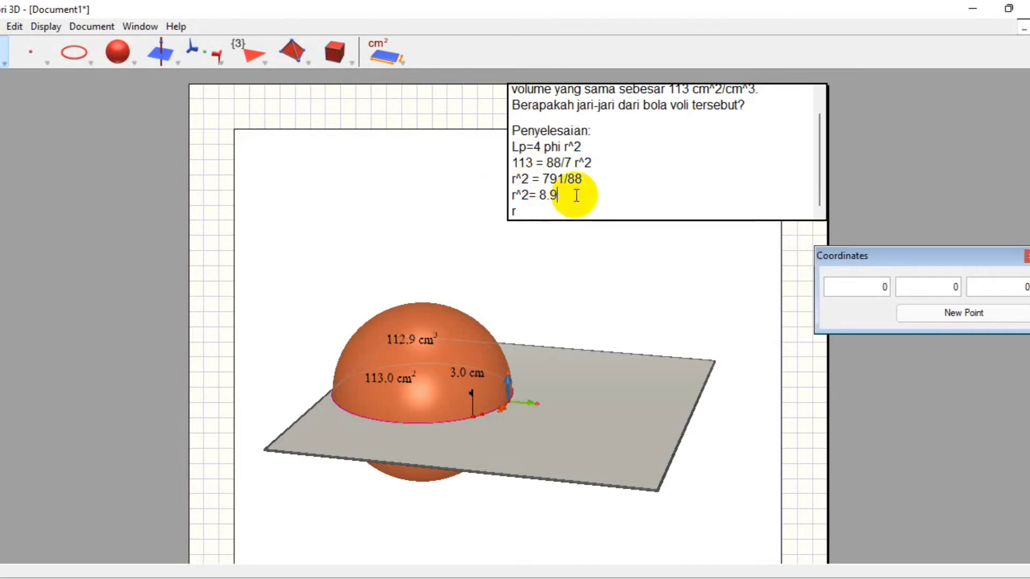
{"action": "key", "text": "BackSpace"}
{"action": "key", "text": "BackSpace"}
{"action": "key", "text": "BackSpace"}
{"action": "type", "text": "9"}
Complete the last solution line as "r = 3 cm".
{"action": "left_click", "coordinate": [558, 214]}
{"action": "type", "text": "-"}
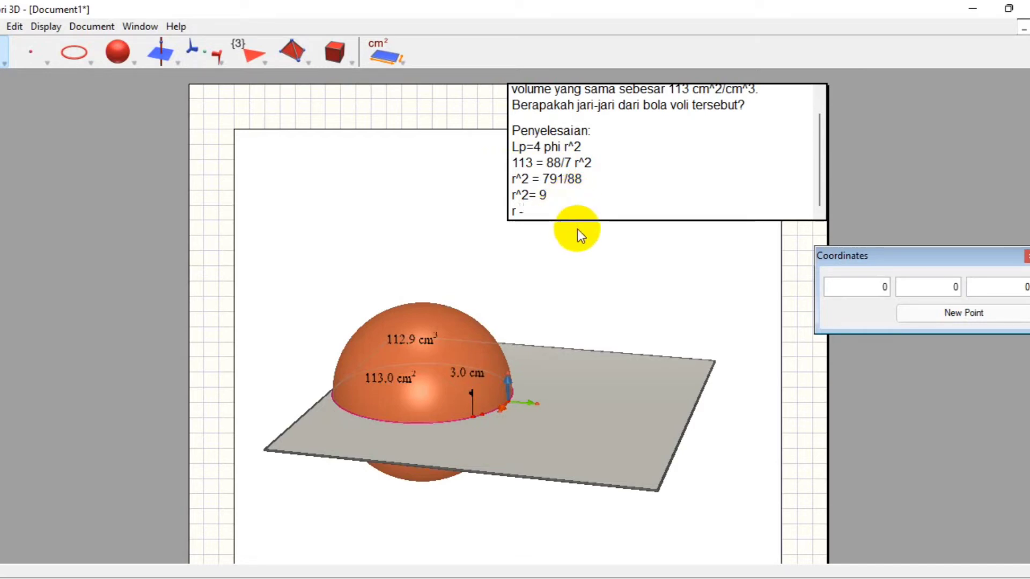
{"action": "key", "text": "BackSpace"}
{"action": "left_click", "coordinate": [612, 211]}
{"action": "type", "text": "= 3"}
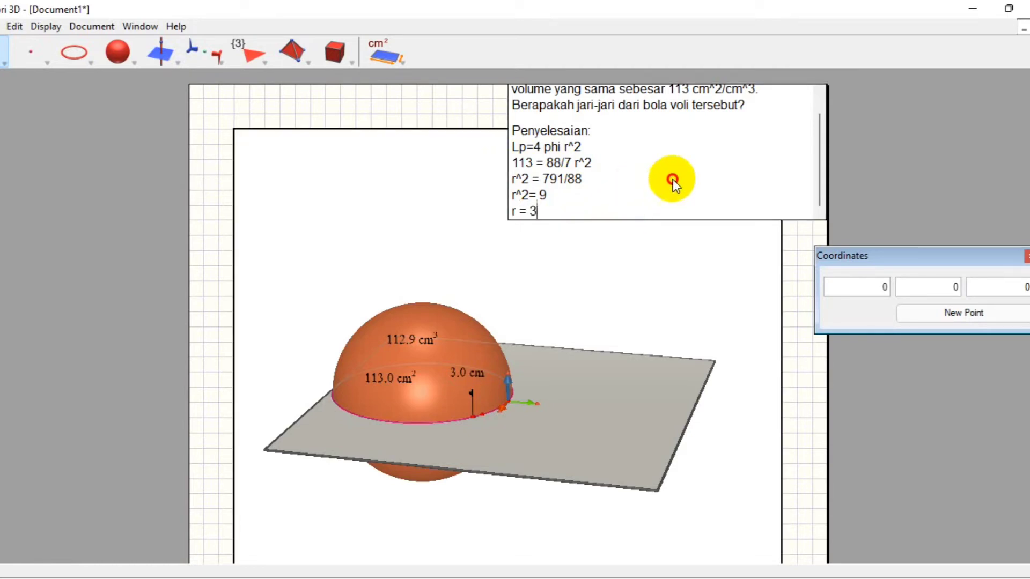
{"action": "type", "text": " cm"}
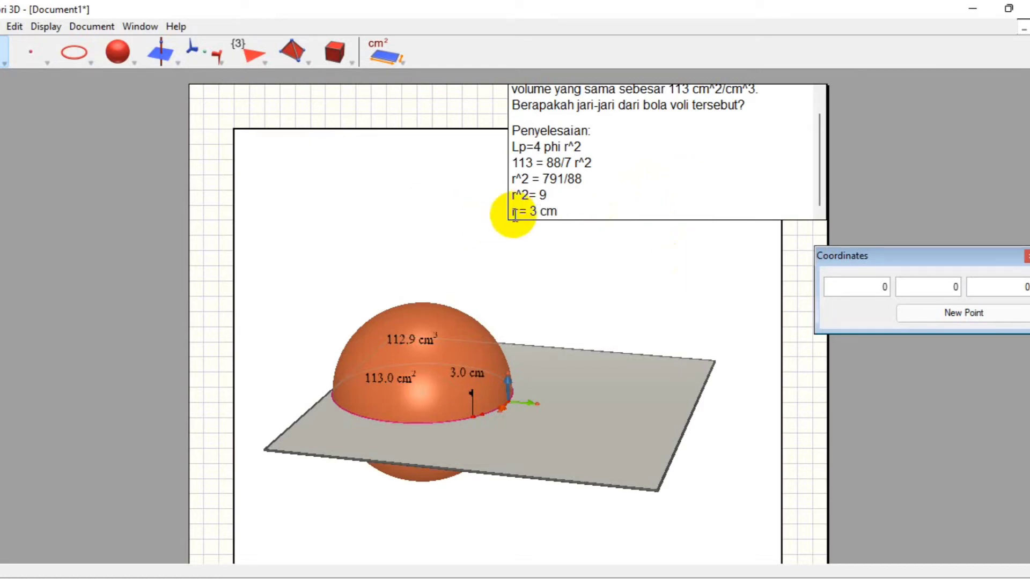
Enlarge the problem text box downward and to the left to fit the whole solution through "r = 3 cm".
{"action": "left_click", "coordinate": [592, 164]}
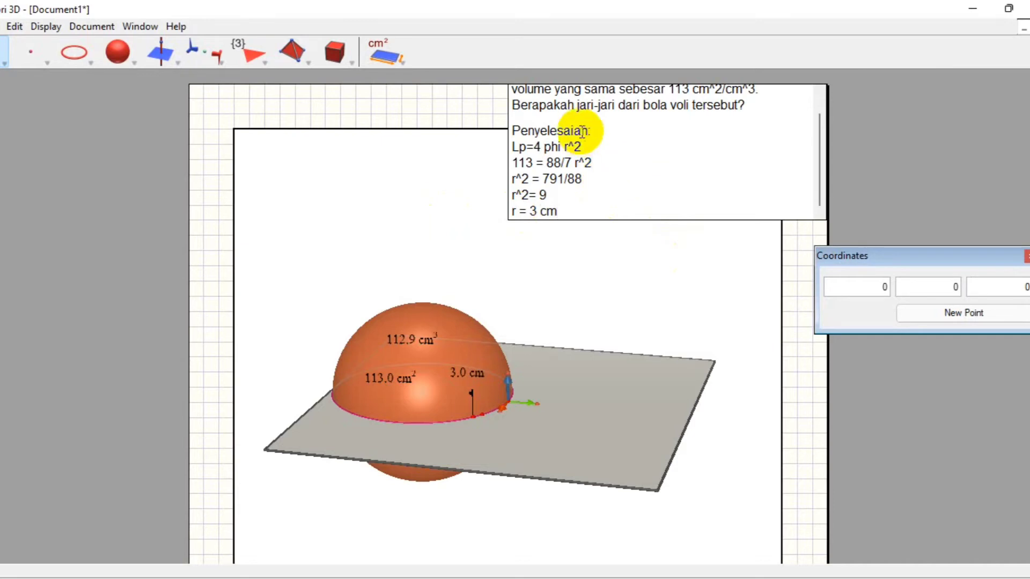
{"action": "scroll", "coordinate": [560, 156], "scroll_direction": "up", "scroll_amount": 1}
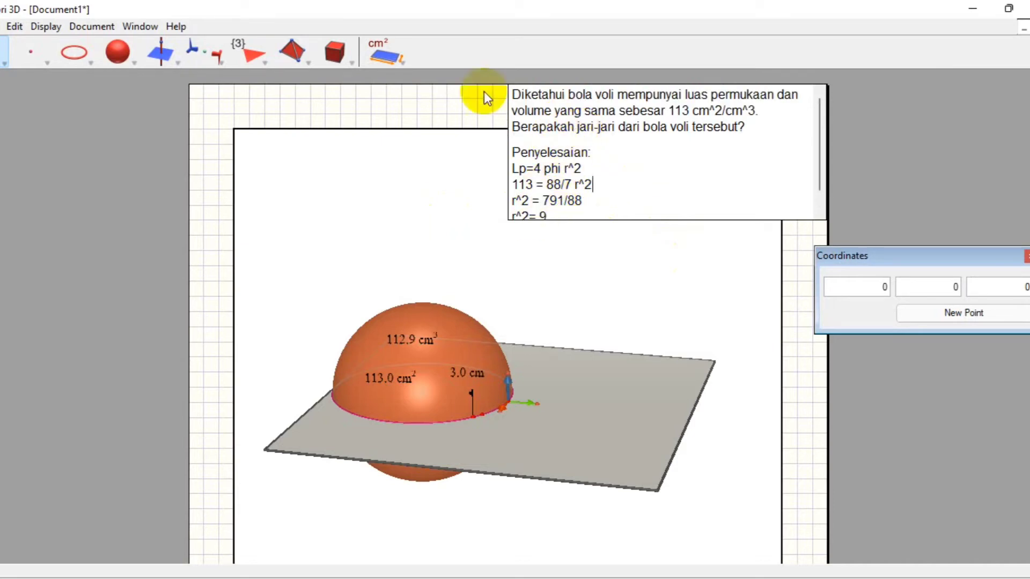
{"action": "left_click", "coordinate": [535, 139]}
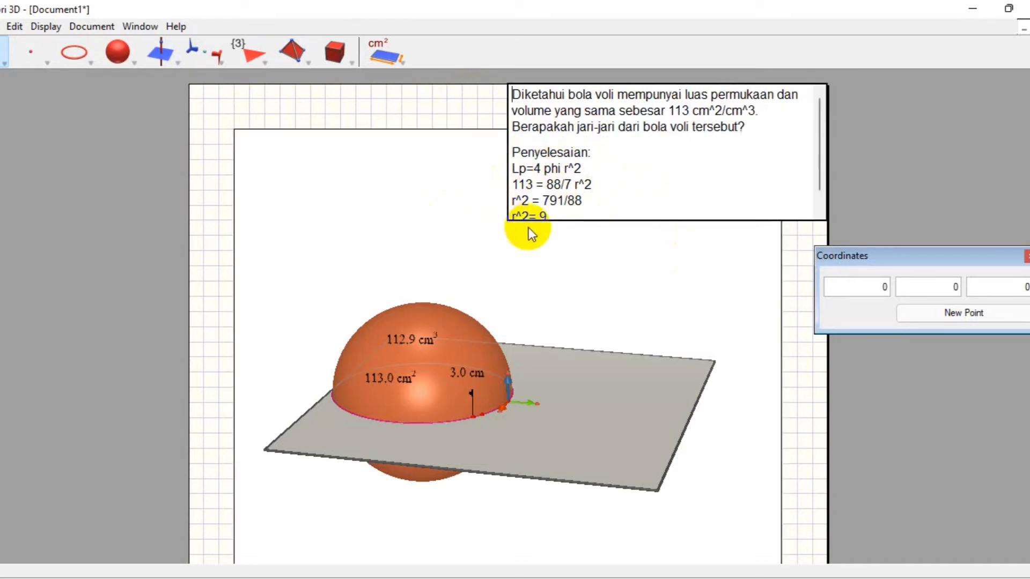
{"action": "left_click", "coordinate": [518, 217]}
{"action": "left_click", "coordinate": [573, 254]}
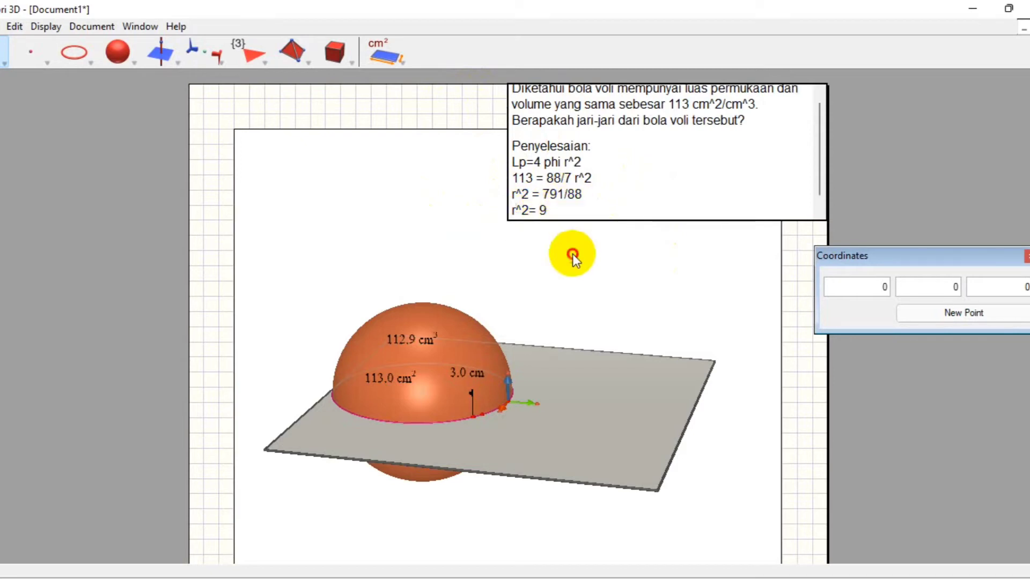
{"action": "left_click", "coordinate": [593, 218]}
{"action": "left_click_drag", "start_coordinate": [507, 219], "coordinate": [492, 252]}
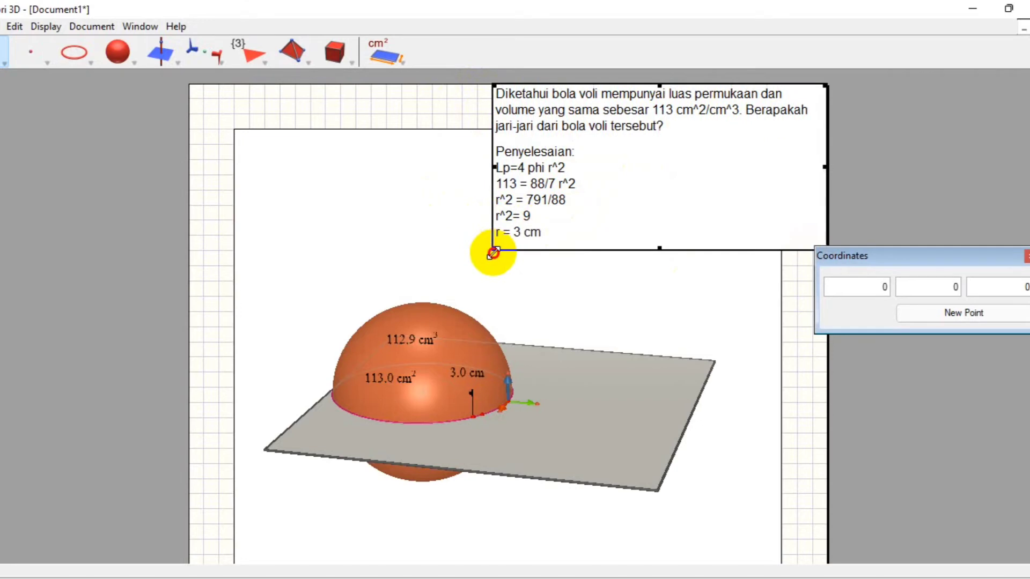
Change the color of all the problem and solution text to magenta.
{"action": "left_click", "coordinate": [499, 107]}
{"action": "key", "text": "ctrl+a"}
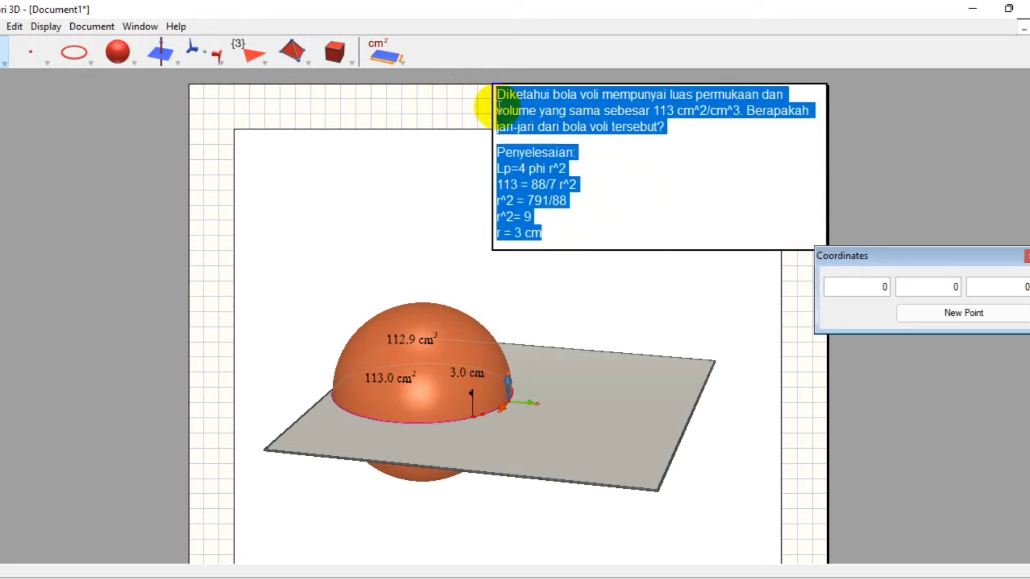
{"action": "right_click", "coordinate": [503, 186]}
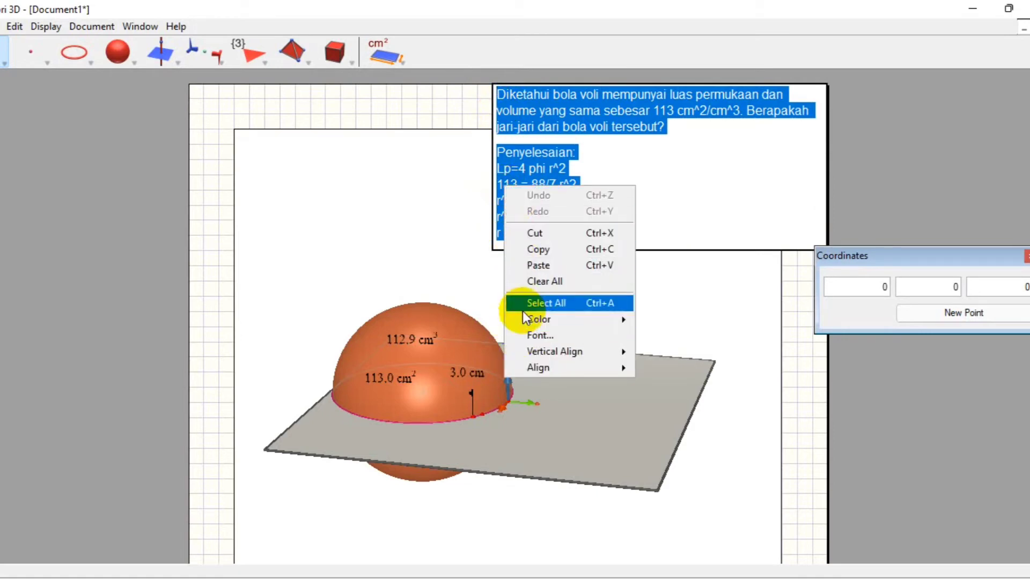
{"action": "mouse_move", "coordinate": [525, 318]}
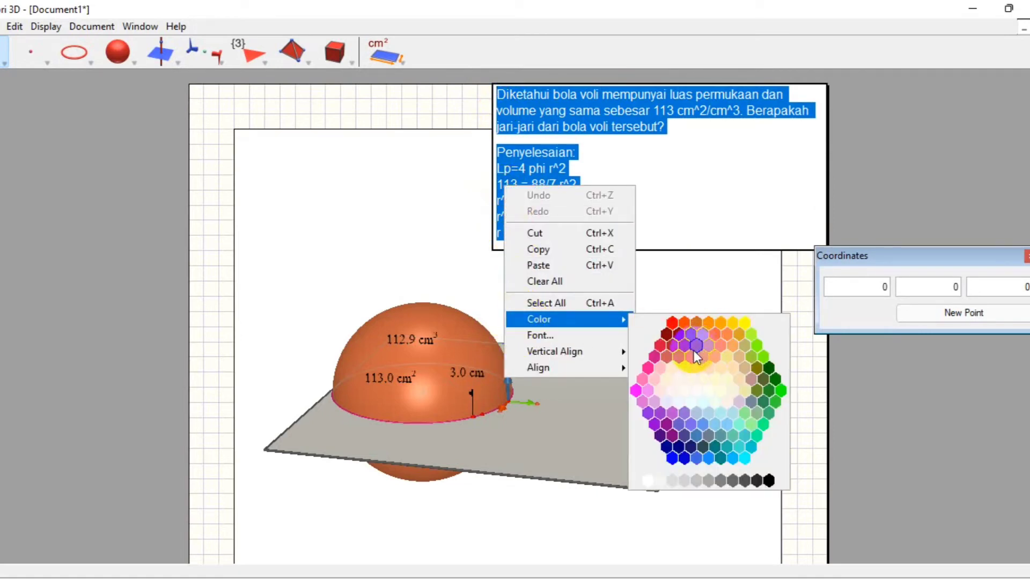
{"action": "left_click", "coordinate": [637, 391]}
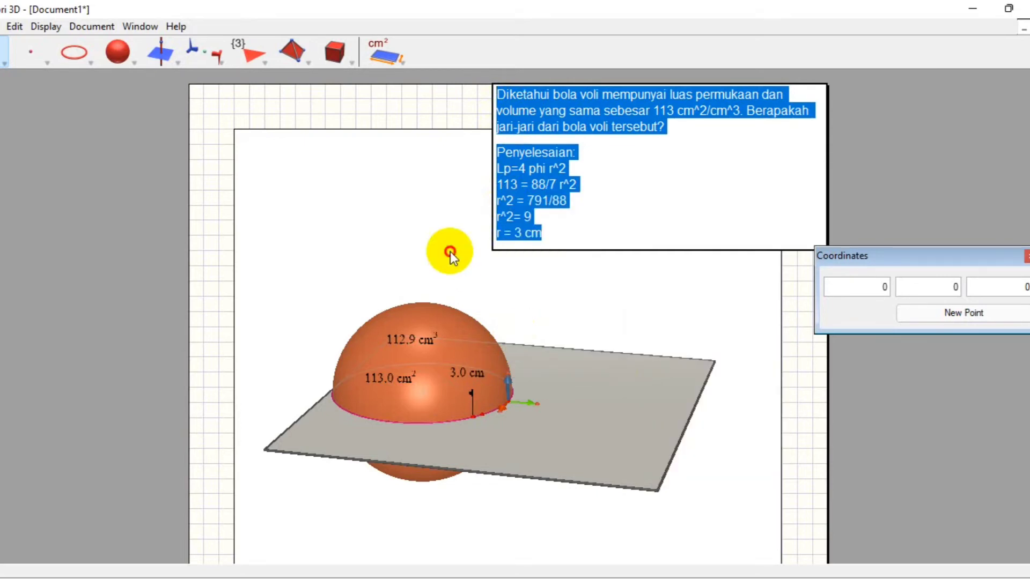
{"action": "left_click", "coordinate": [449, 252]}
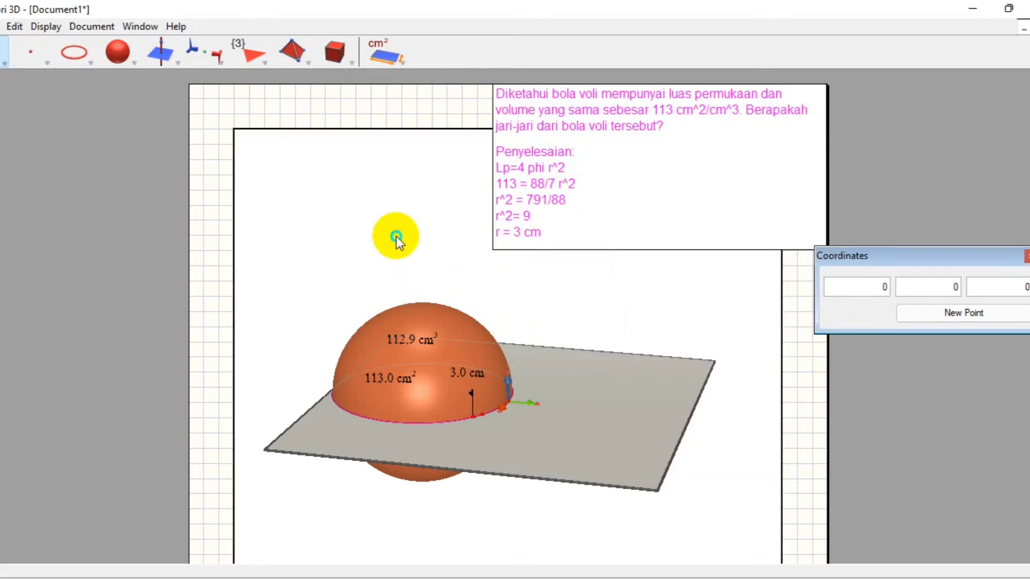
Set the background color of the 3D view to dark red.
{"action": "right_click", "coordinate": [395, 236]}
{"action": "left_click", "coordinate": [448, 261]}
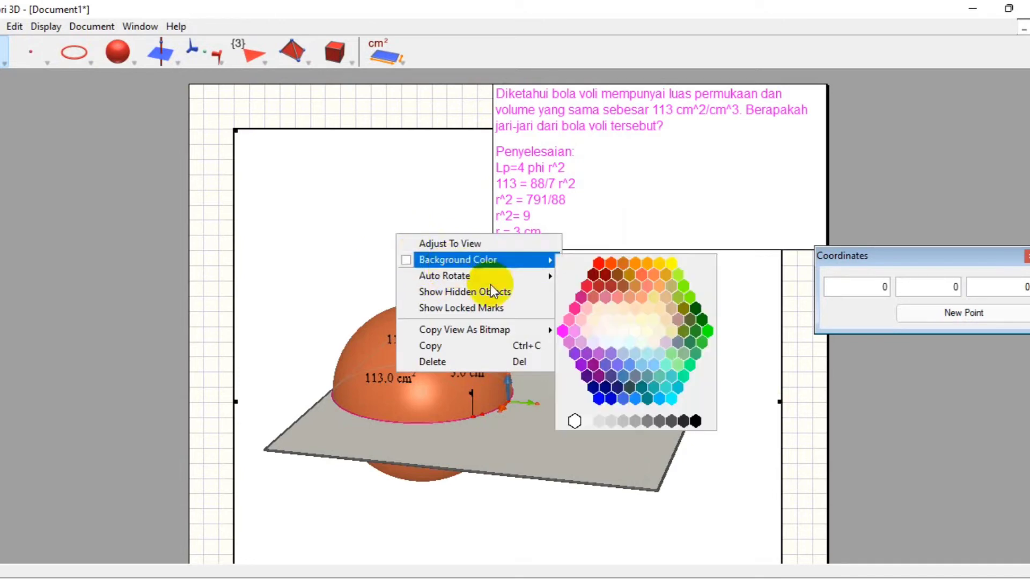
{"action": "left_click", "coordinate": [498, 259]}
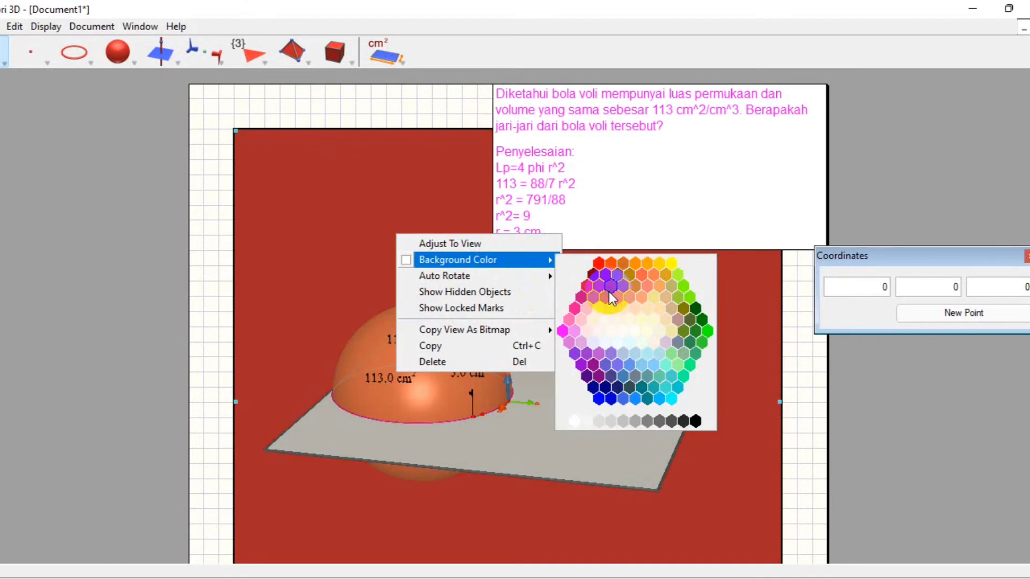
{"action": "left_click", "coordinate": [609, 292]}
Change the sphere's surface color to pink.
{"action": "right_click", "coordinate": [463, 344]}
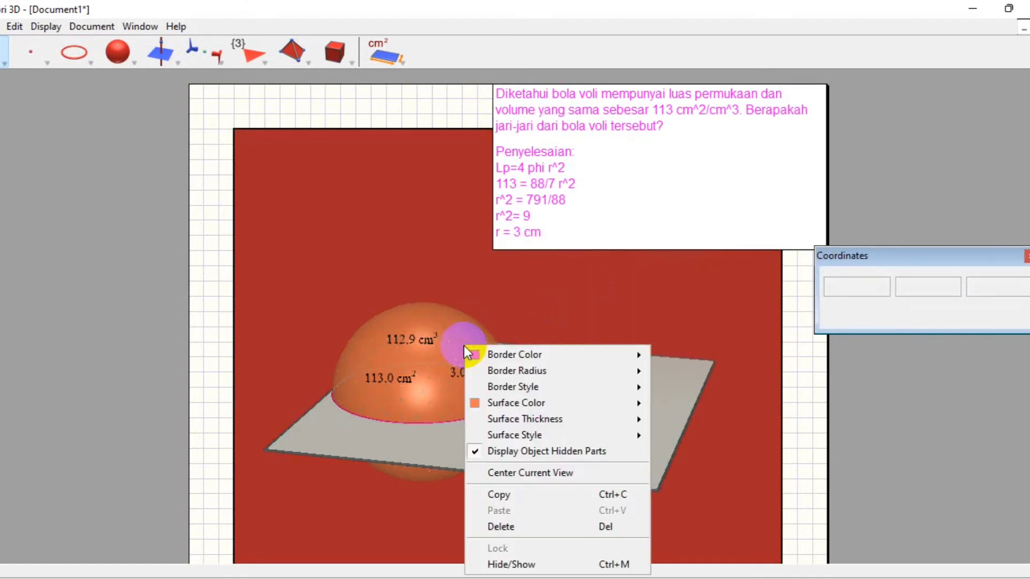
{"action": "mouse_move", "coordinate": [489, 406]}
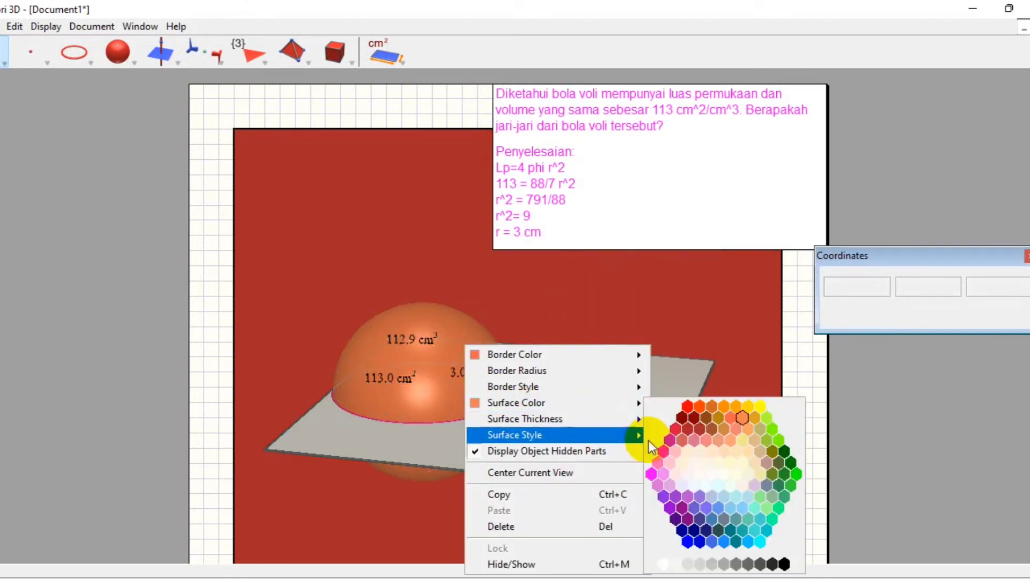
{"action": "left_click", "coordinate": [690, 442]}
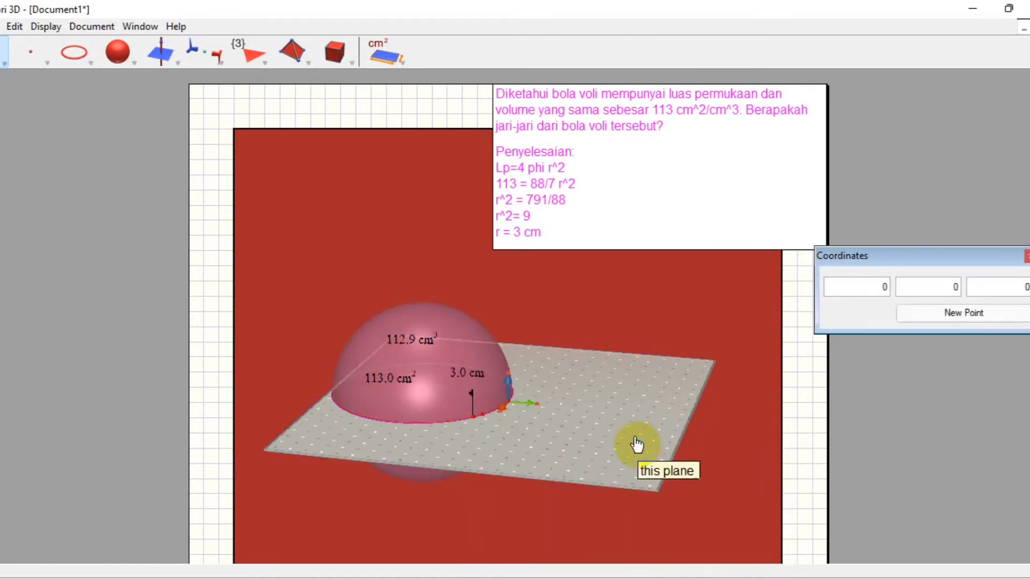
Change the base plane's surface color to light pink.
{"action": "right_click", "coordinate": [639, 446]}
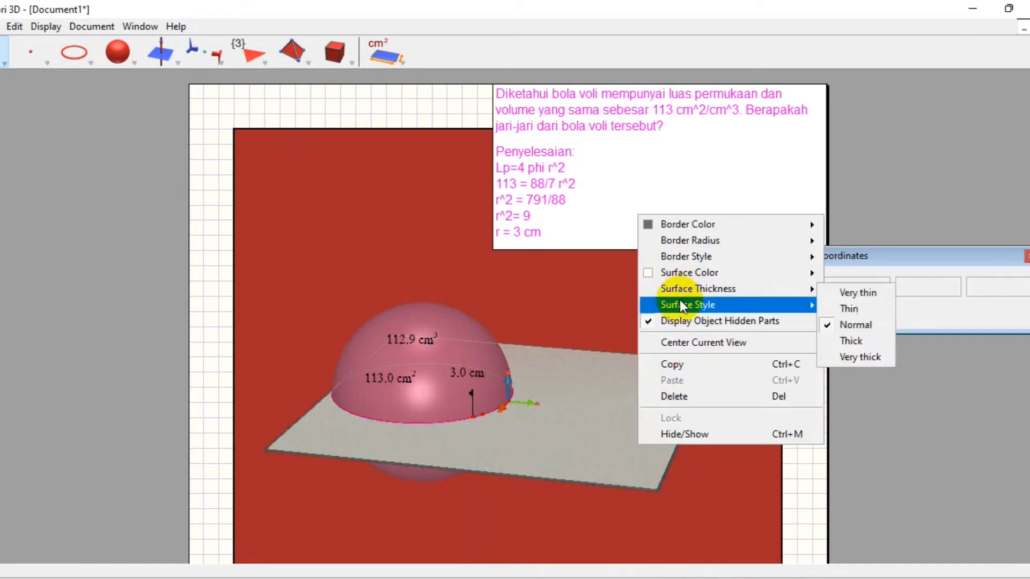
{"action": "mouse_move", "coordinate": [681, 301]}
{"action": "mouse_move", "coordinate": [685, 277]}
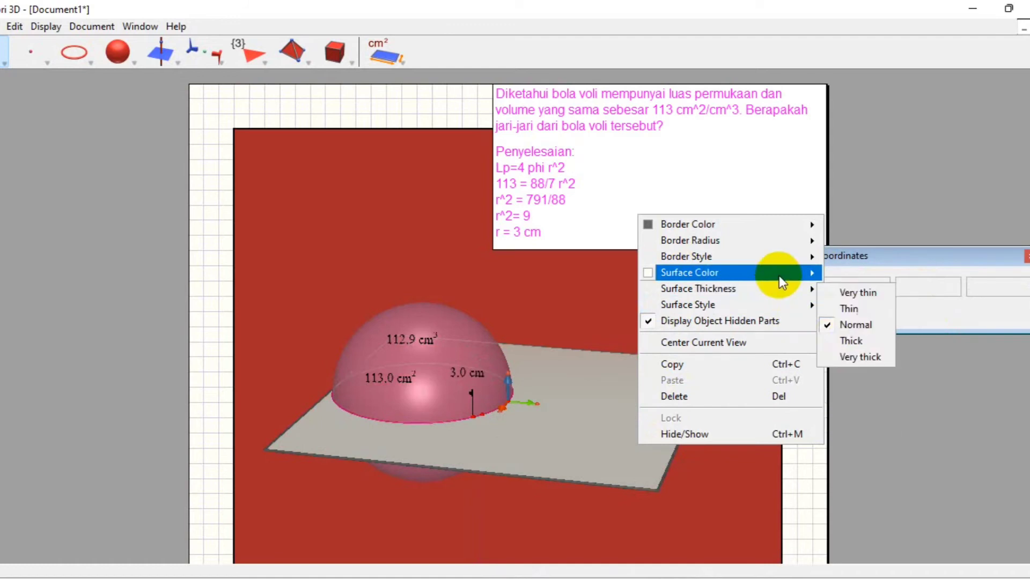
{"action": "mouse_move", "coordinate": [779, 276]}
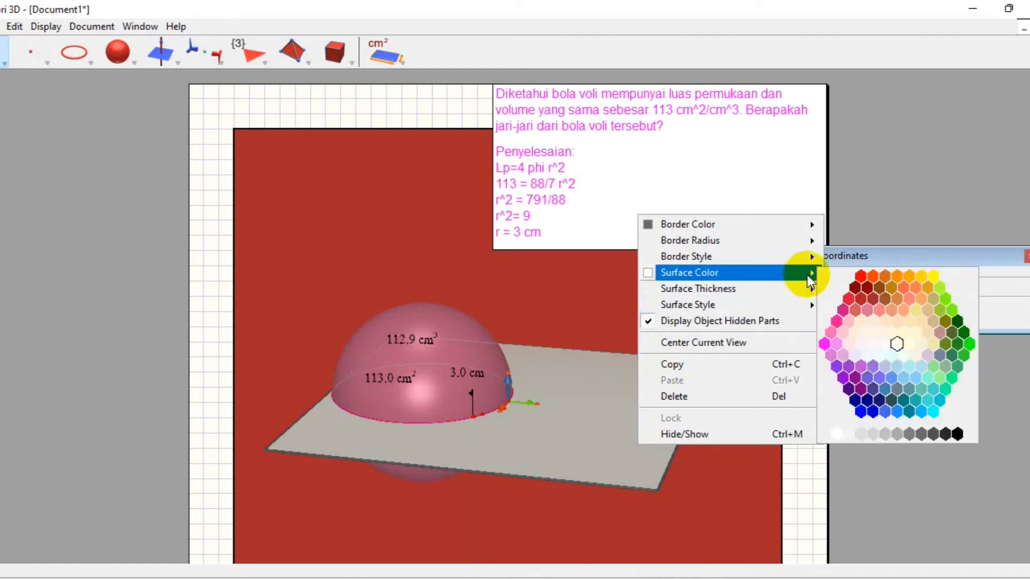
{"action": "left_click", "coordinate": [848, 321]}
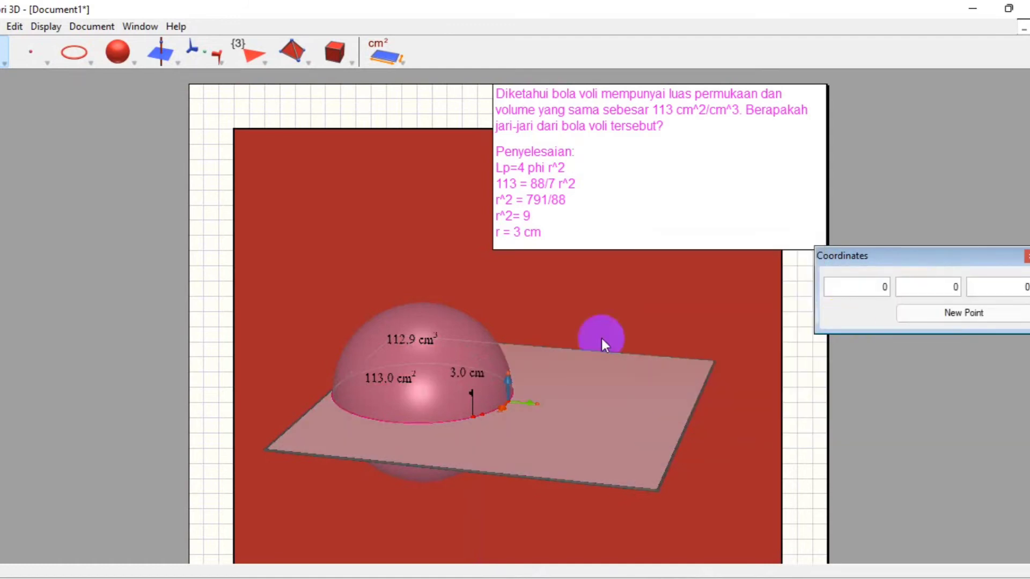
{"action": "right_click", "coordinate": [546, 272]}
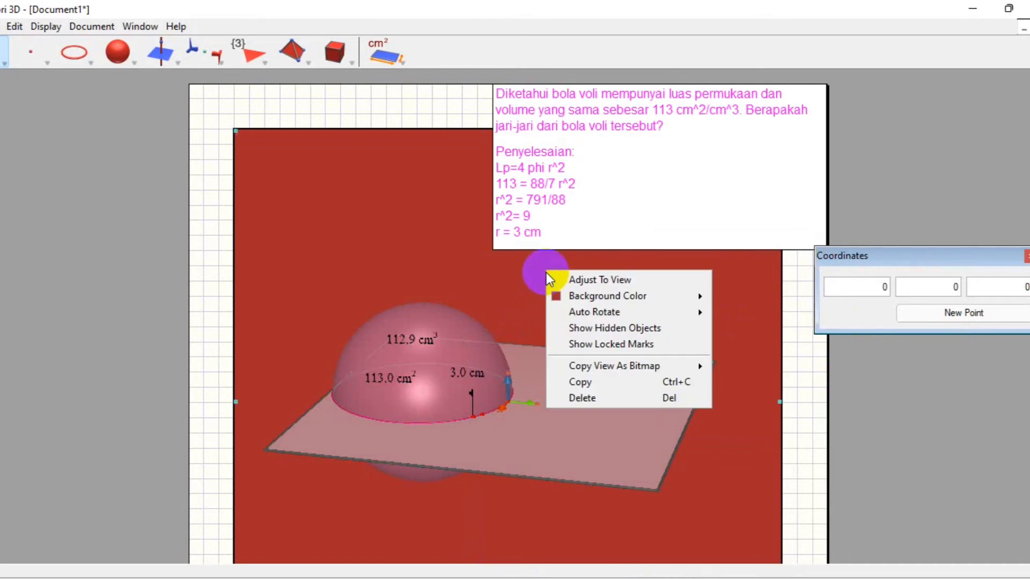
{"action": "left_click", "coordinate": [331, 244]}
{"action": "left_click", "coordinate": [625, 236]}
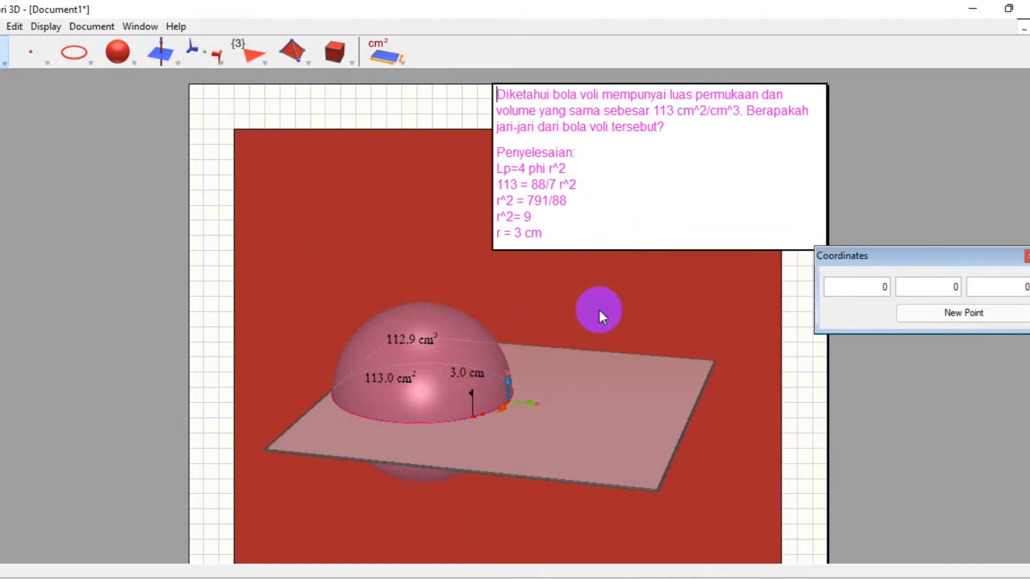
{"action": "left_click", "coordinate": [497, 304]}
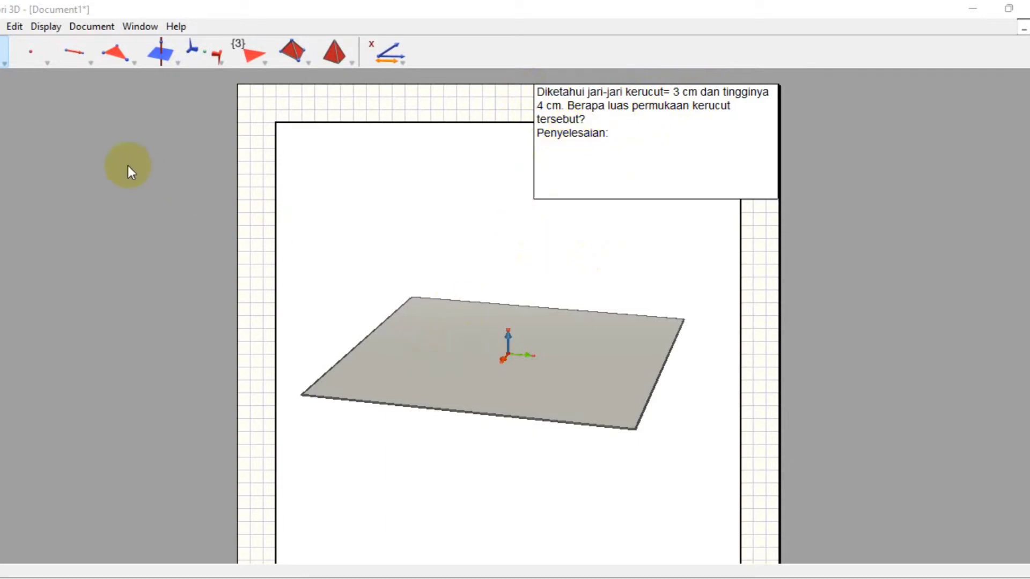
Draw a circle on the base plane, left of the coordinate origin, as the base for the cone problem.
{"action": "left_click", "coordinate": [53, 49]}
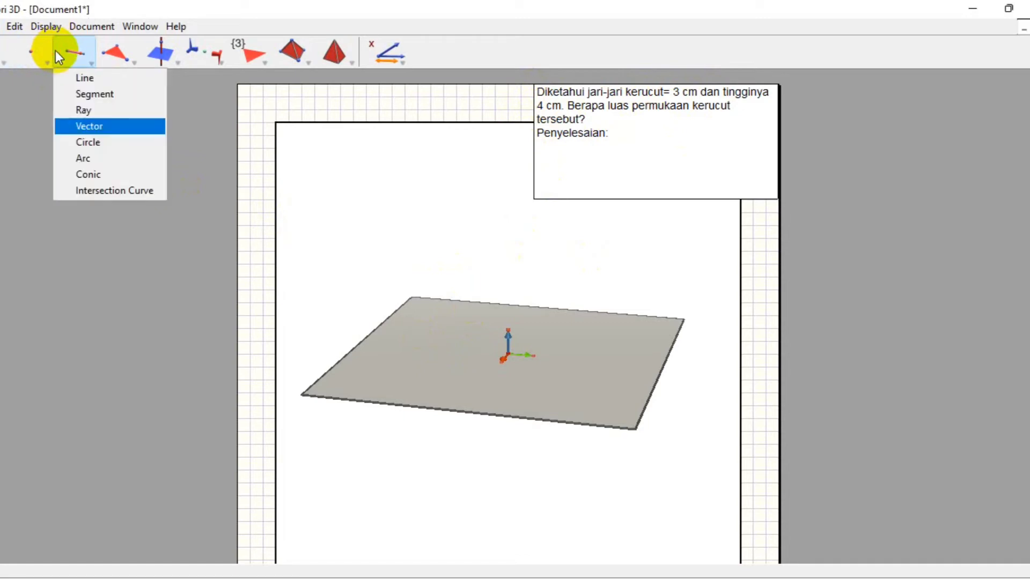
{"action": "left_click", "coordinate": [75, 142]}
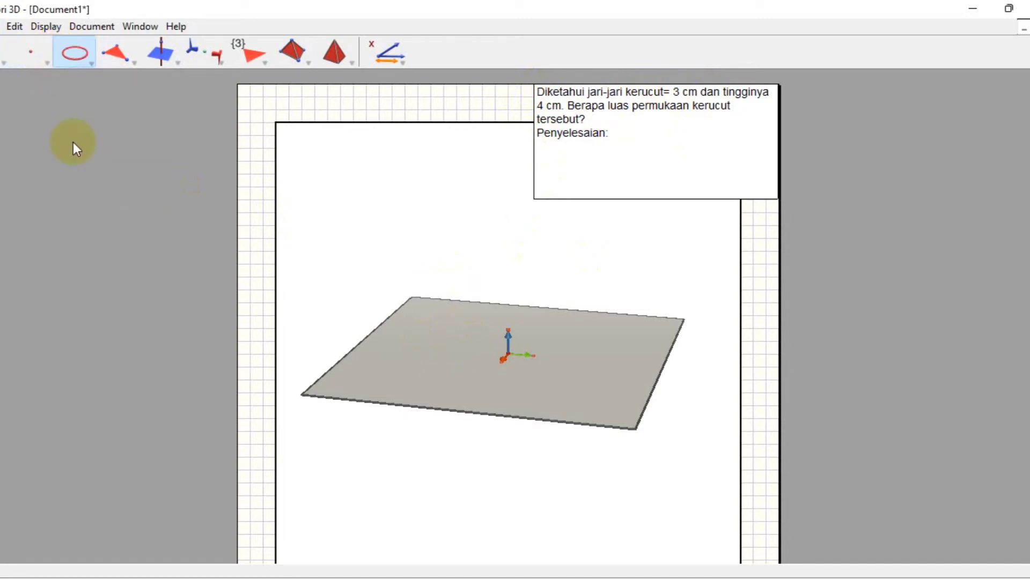
{"action": "left_click", "coordinate": [445, 342]}
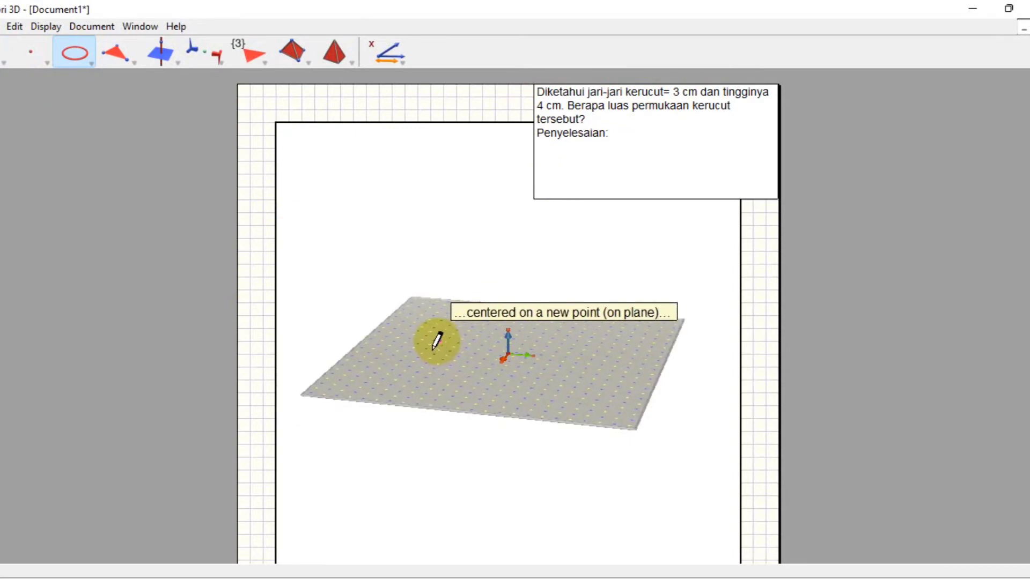
{"action": "left_click", "coordinate": [439, 342]}
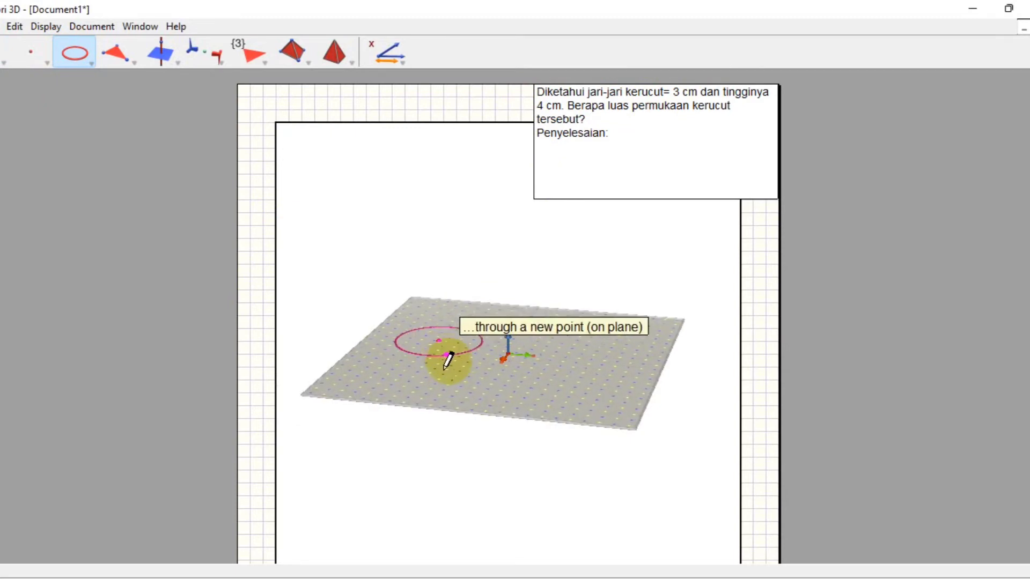
{"action": "left_click", "coordinate": [449, 359]}
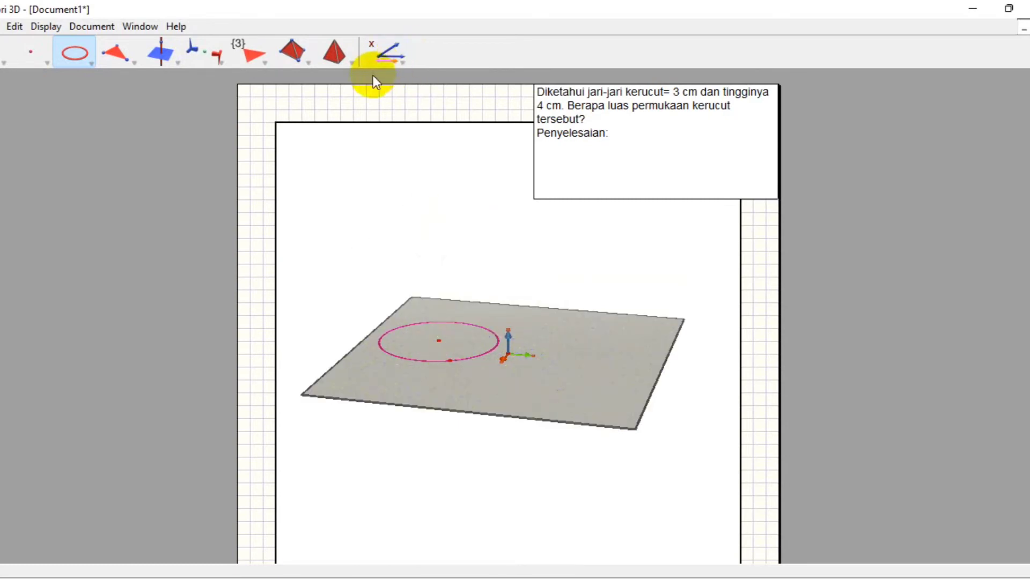
Construct a line perpendicular to the base plane through the circle's center.
{"action": "left_click", "coordinate": [148, 61]}
{"action": "left_click", "coordinate": [147, 60]}
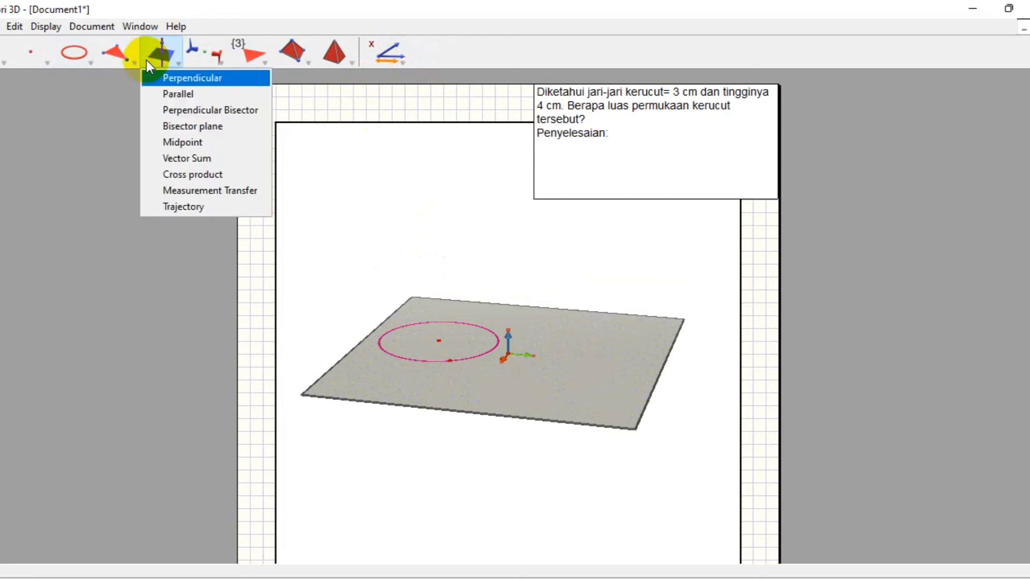
{"action": "left_click", "coordinate": [156, 80]}
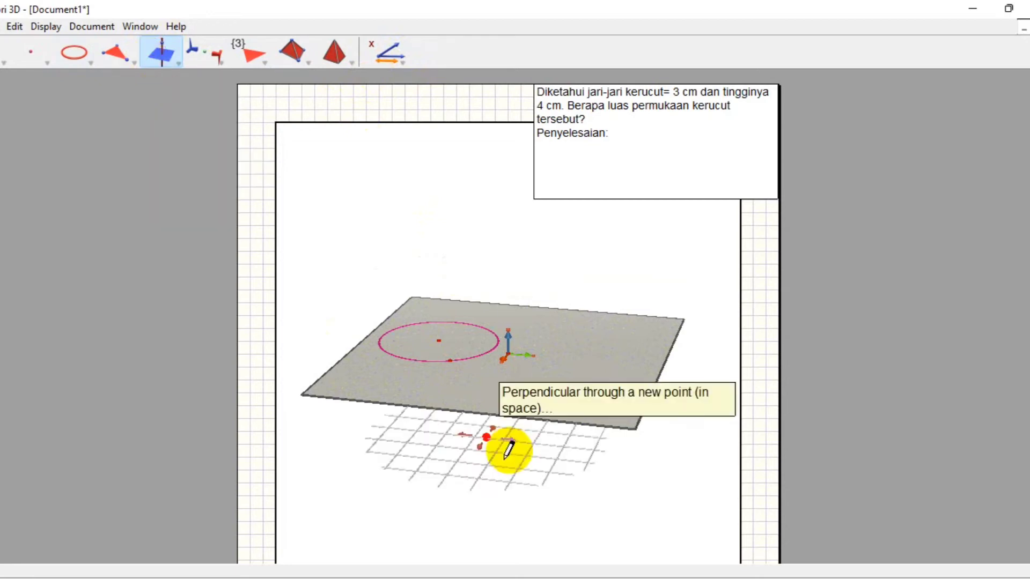
{"action": "left_click", "coordinate": [439, 346]}
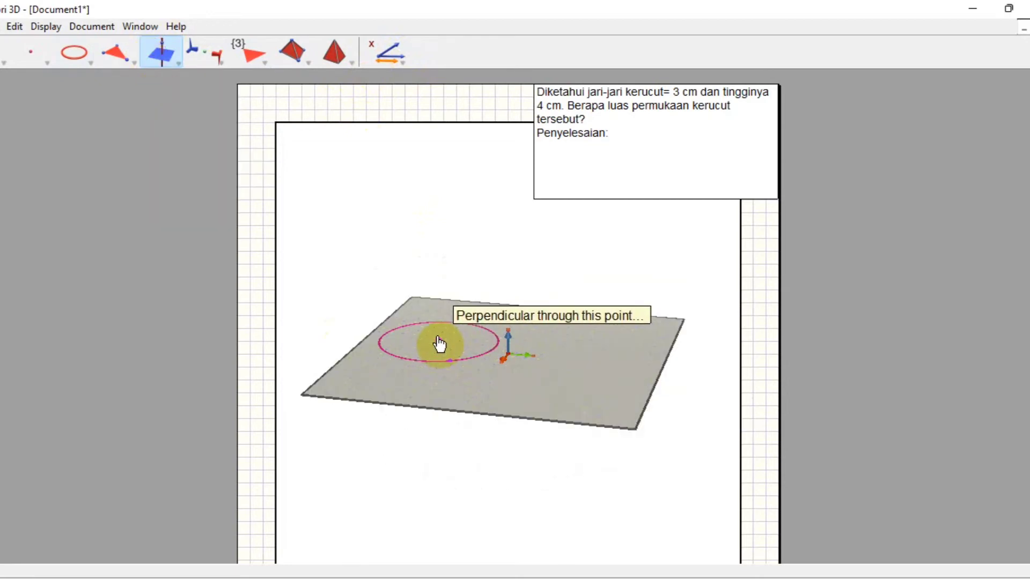
{"action": "left_click", "coordinate": [439, 345]}
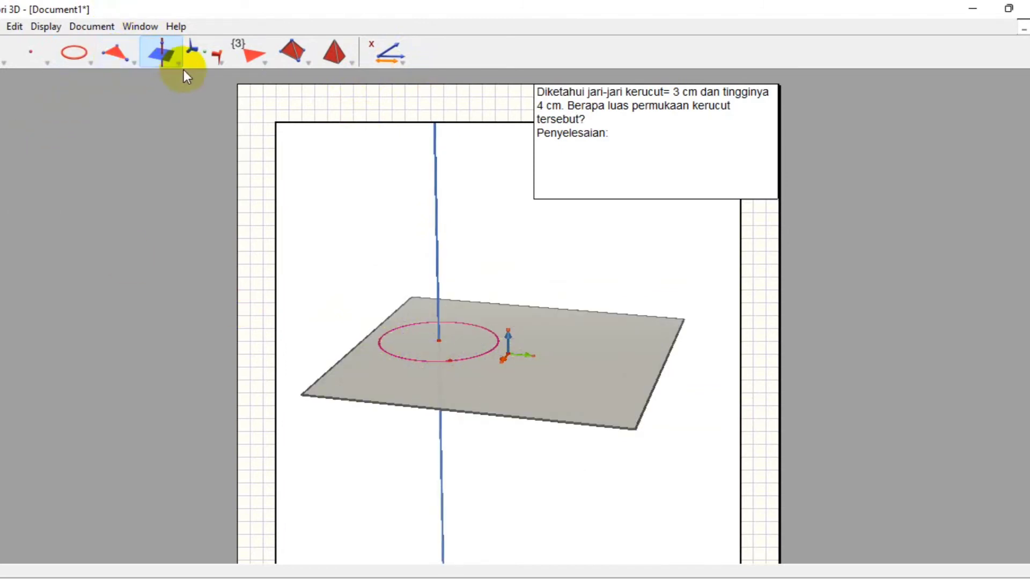
Draw a vector about 4.3 cm long from the circle's center upward along the perpendicular line.
{"action": "left_click", "coordinate": [80, 51]}
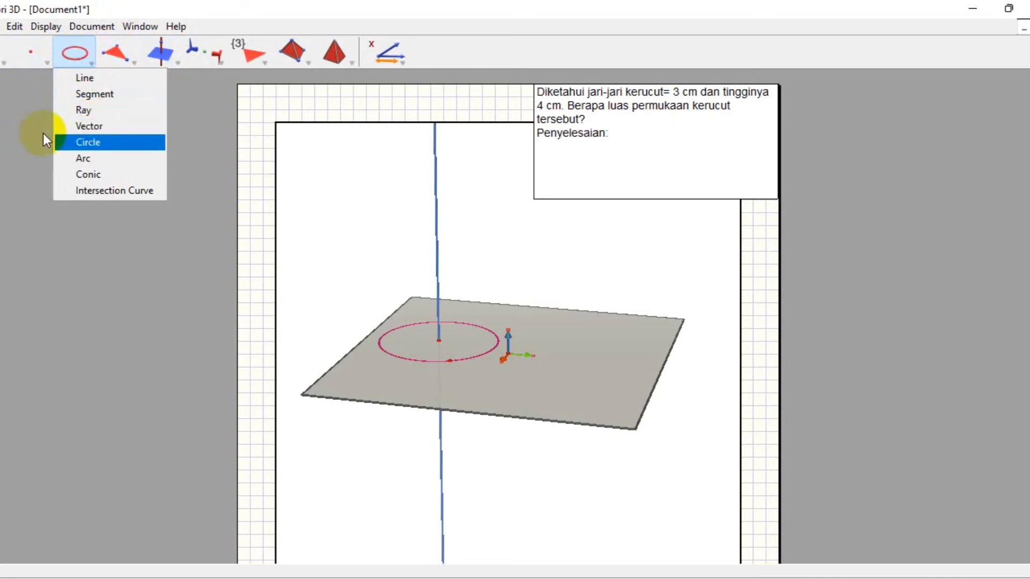
{"action": "left_click", "coordinate": [73, 125]}
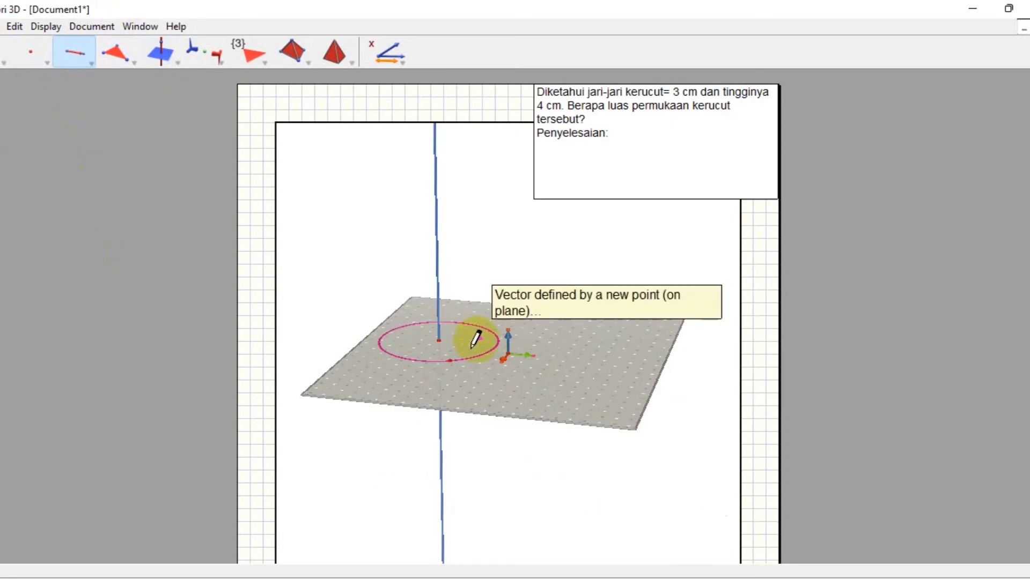
{"action": "left_click", "coordinate": [439, 338]}
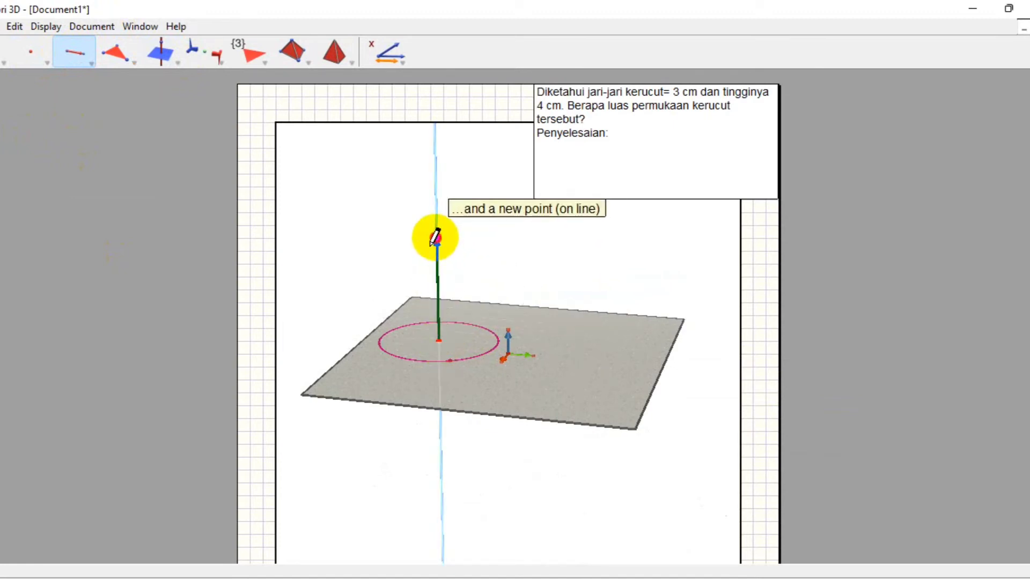
{"action": "left_click", "coordinate": [436, 239]}
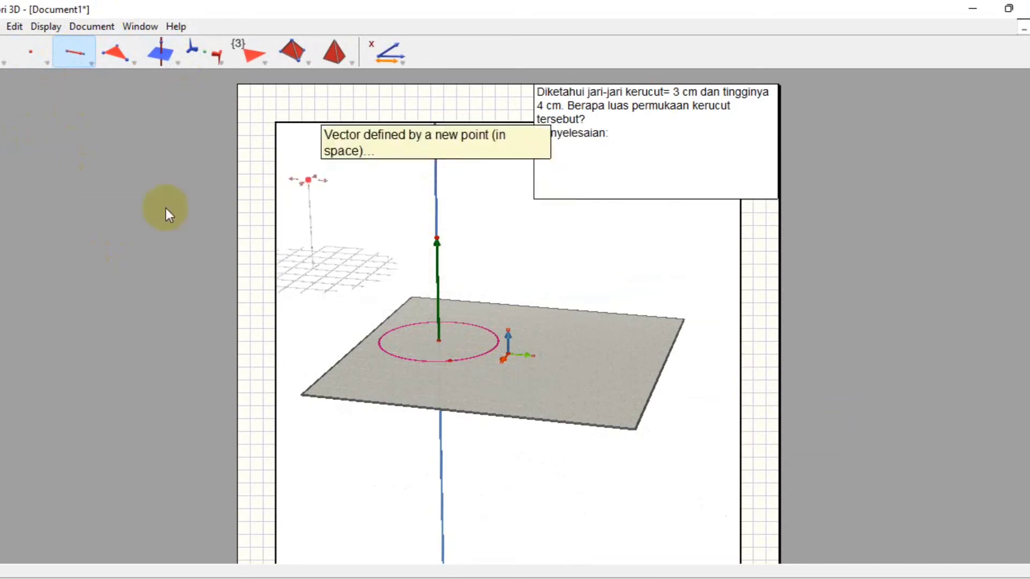
Add a length measurement to the vertical vector.
{"action": "left_click", "coordinate": [380, 66]}
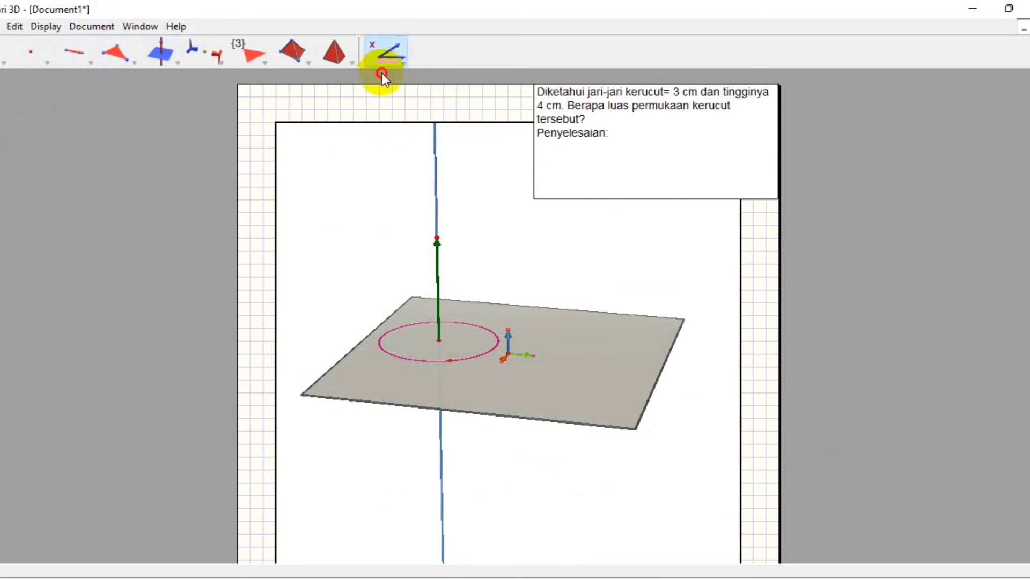
{"action": "left_click", "coordinate": [382, 57]}
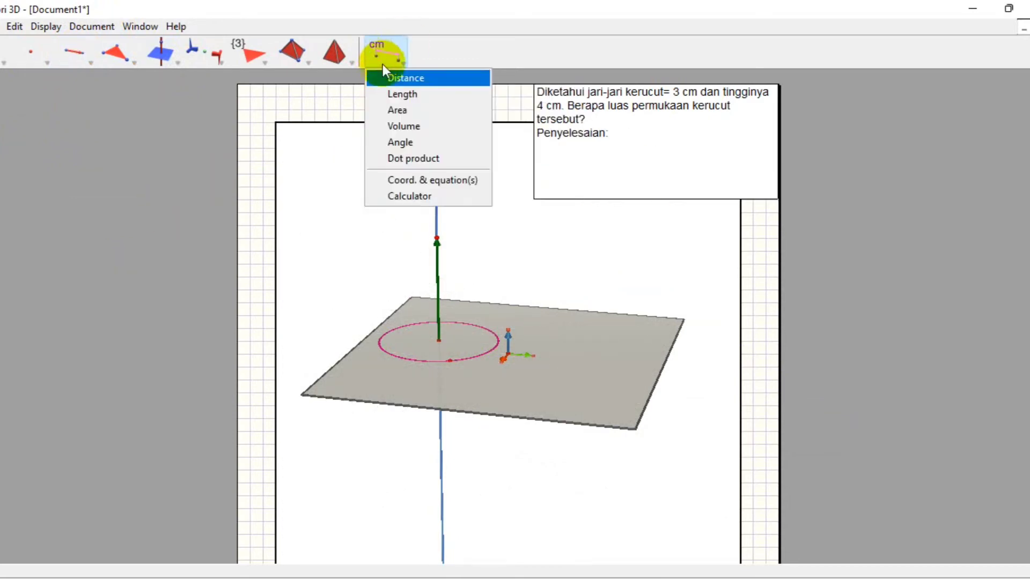
{"action": "left_click", "coordinate": [385, 93]}
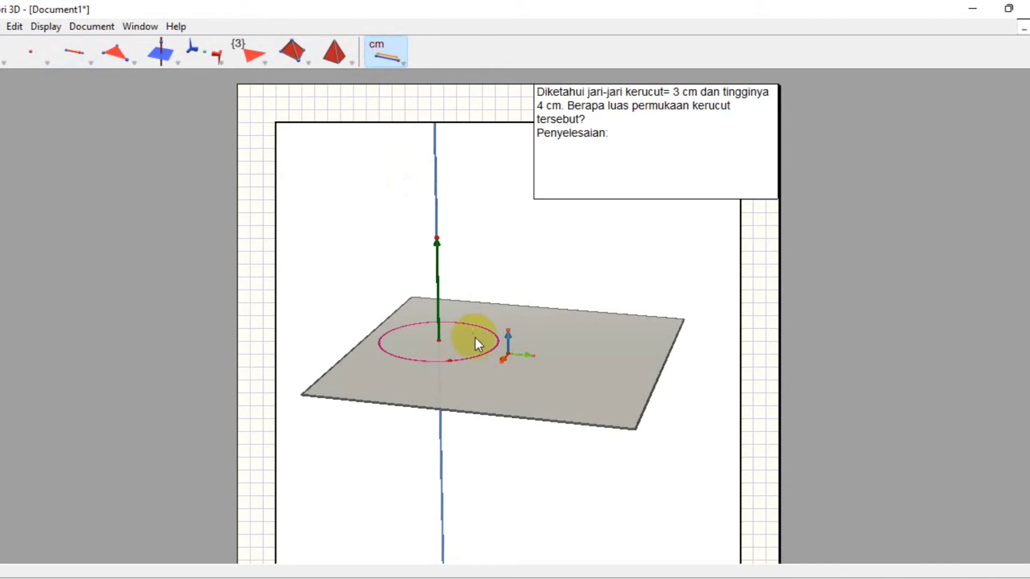
{"action": "left_click", "coordinate": [435, 288]}
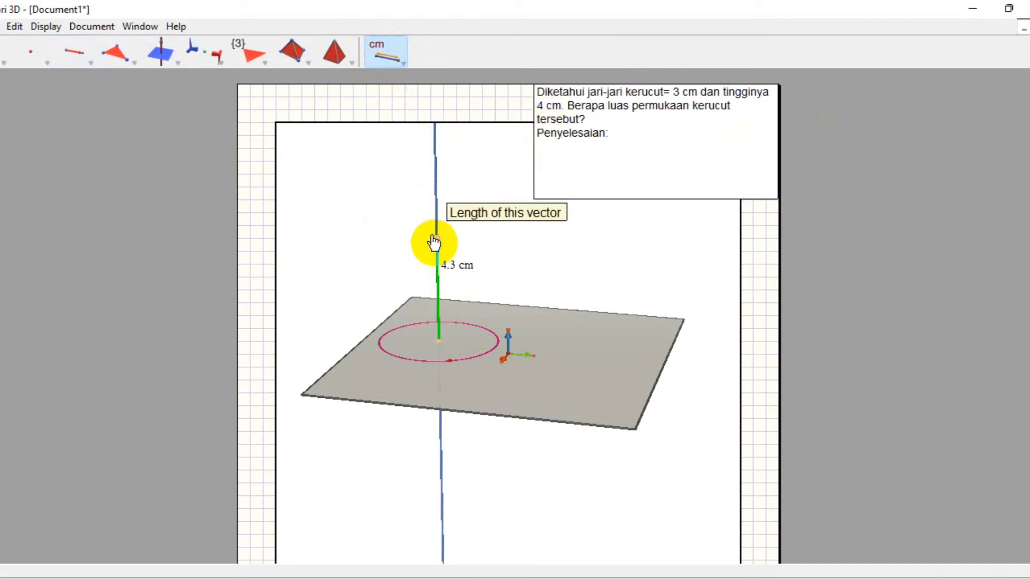
{"action": "left_click", "coordinate": [442, 265]}
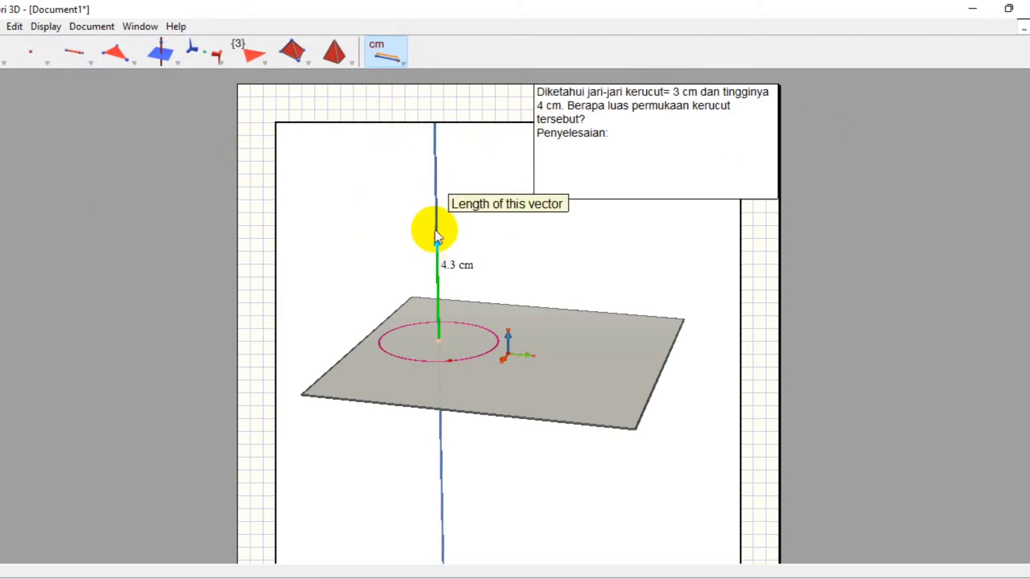
{"action": "left_click", "coordinate": [444, 279]}
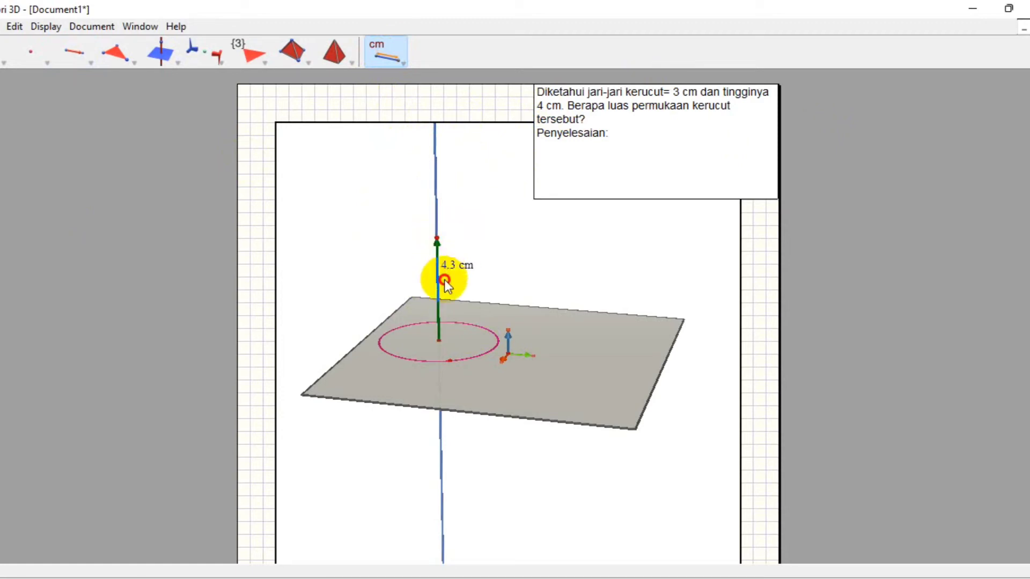
Move the vector's upper endpoint along the perpendicular line to make the vector 4.0 cm long.
{"action": "left_click", "coordinate": [9, 60]}
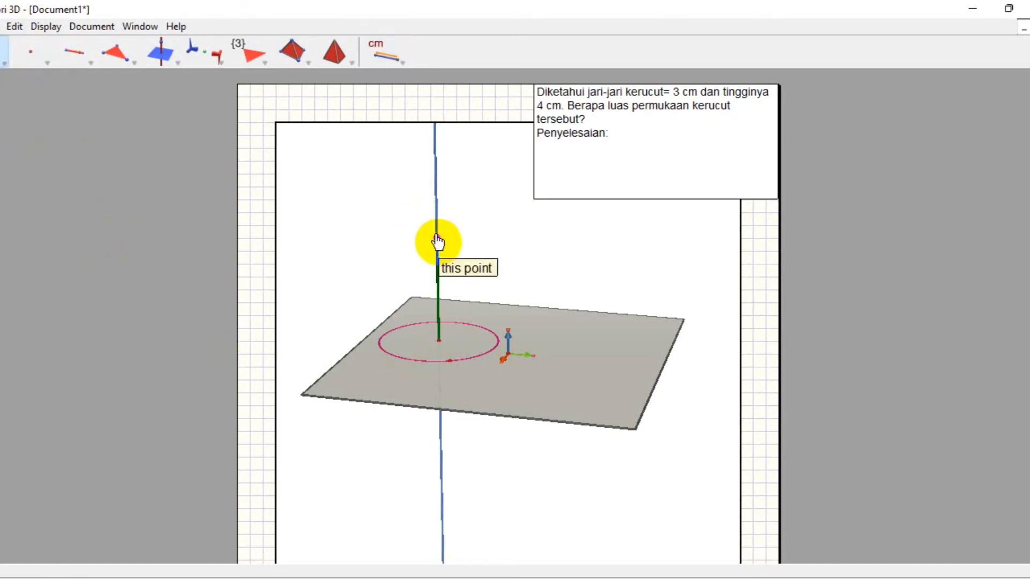
{"action": "left_click_drag", "start_coordinate": [437, 239], "coordinate": [439, 284]}
{"action": "left_click_drag", "start_coordinate": [433, 272], "coordinate": [433, 244]}
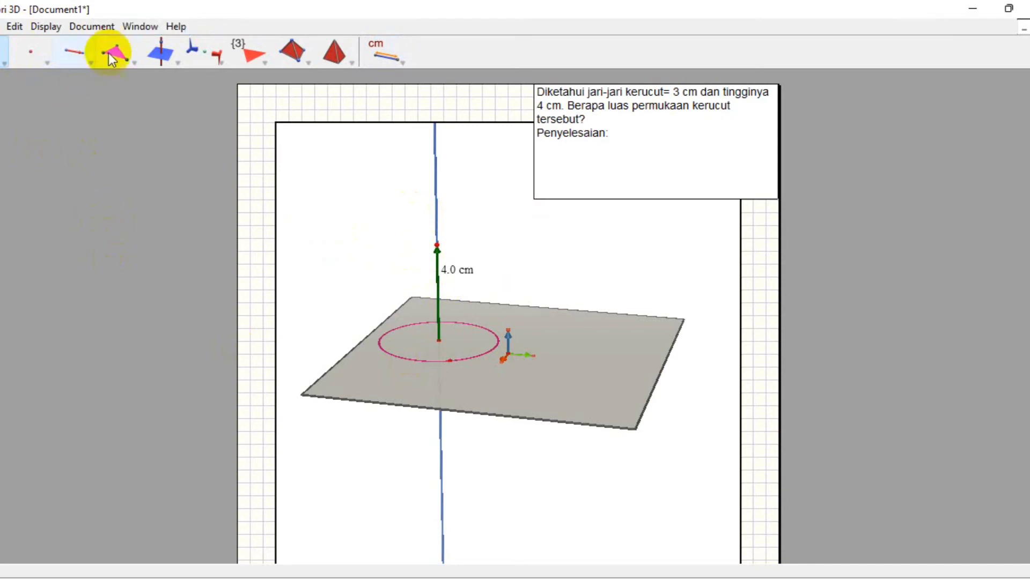
Construct a cone with its vertex at the vector's tip and its base on the circle.
{"action": "left_click", "coordinate": [125, 59]}
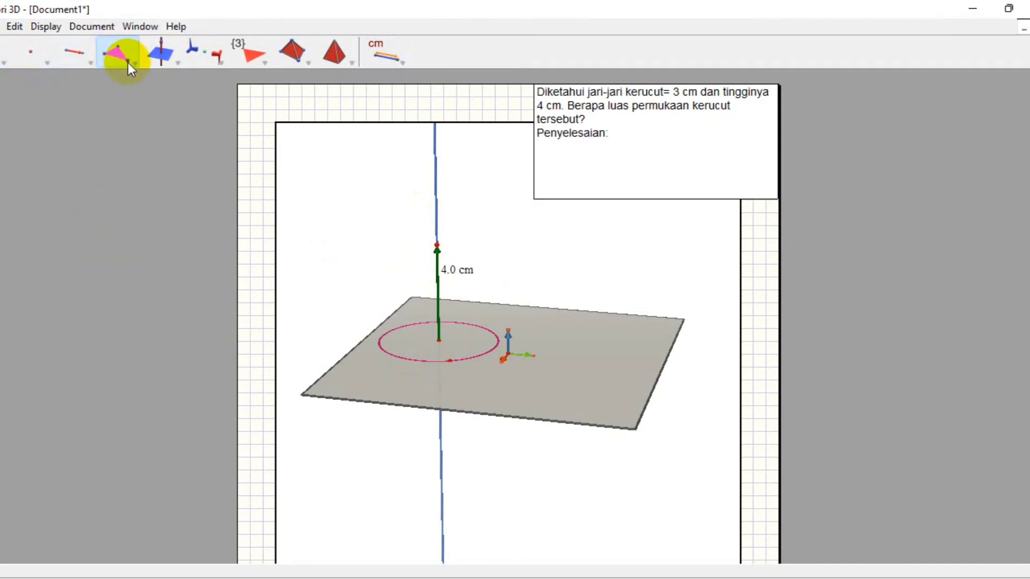
{"action": "left_click", "coordinate": [123, 51]}
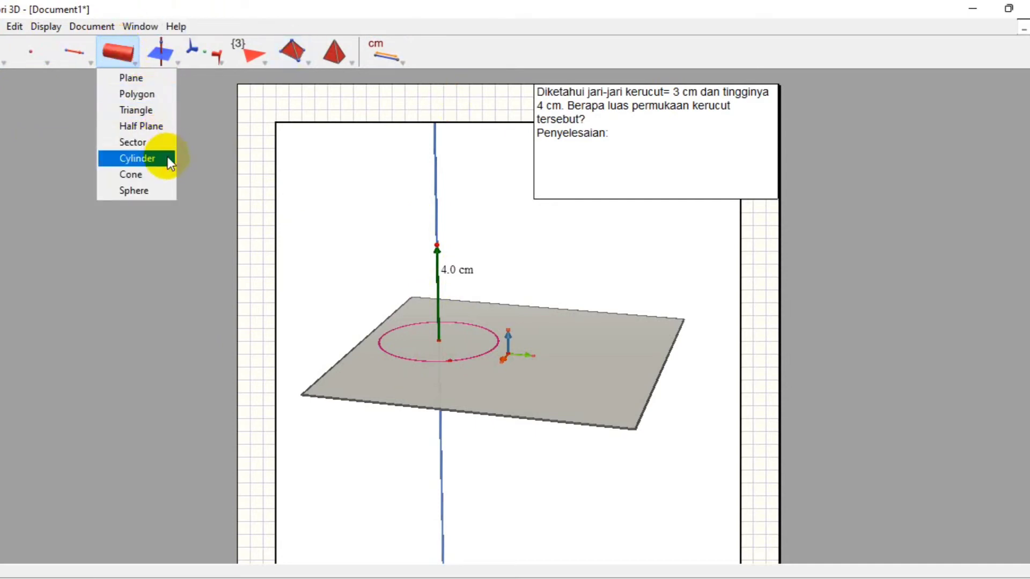
{"action": "left_click", "coordinate": [168, 174]}
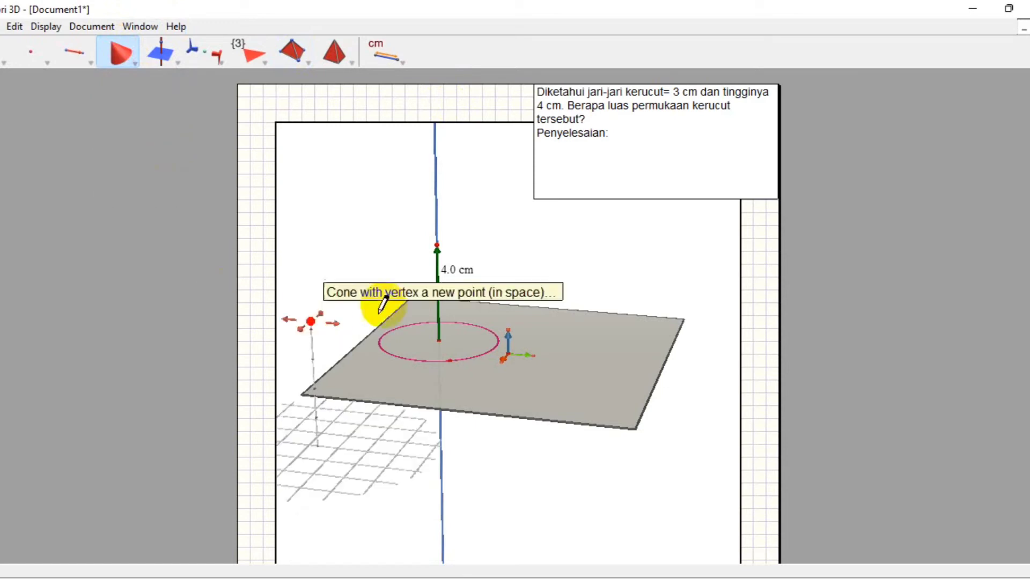
{"action": "left_click", "coordinate": [436, 245]}
{"action": "left_click", "coordinate": [452, 361]}
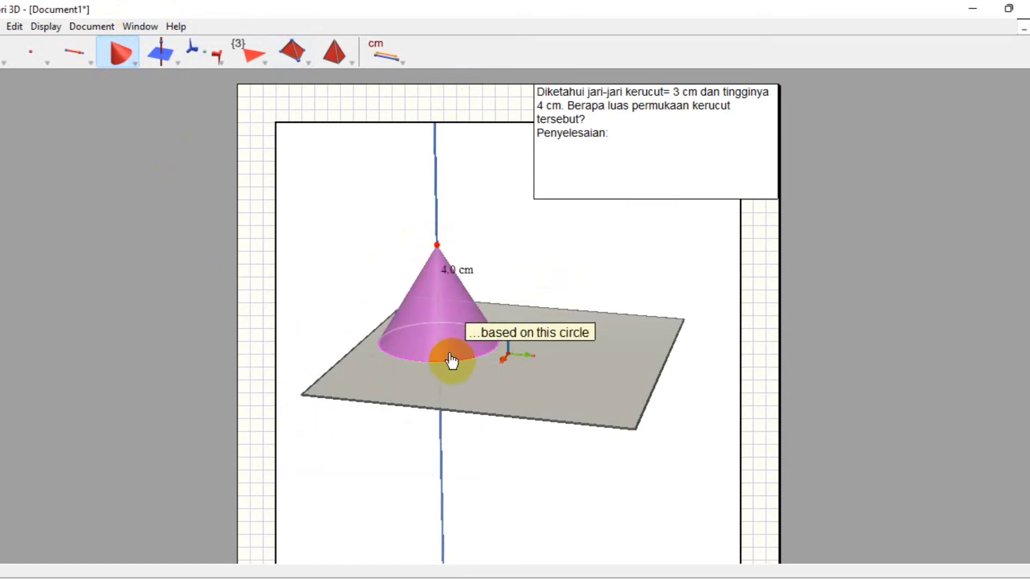
{"action": "left_click", "coordinate": [449, 361]}
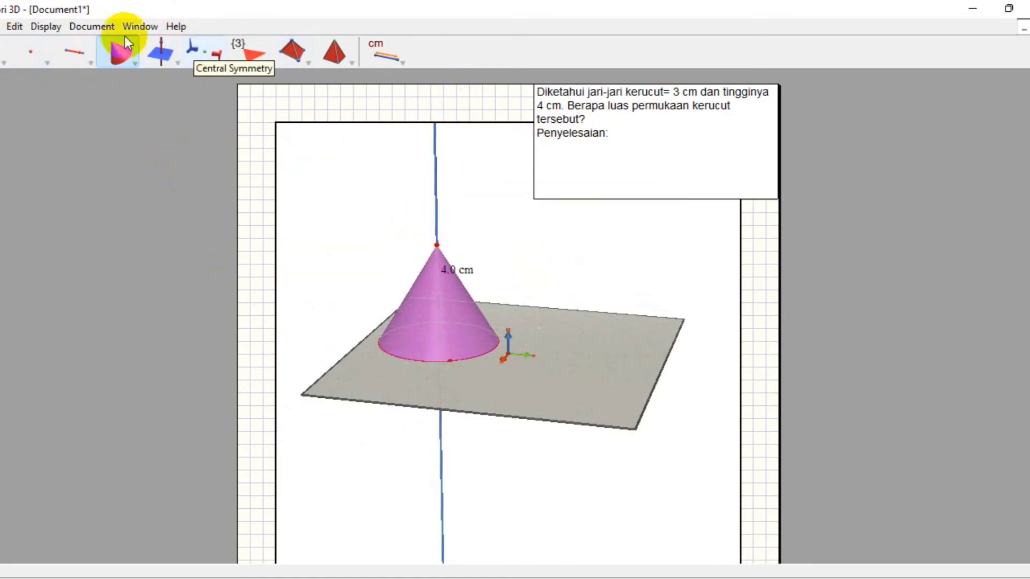
Draw a radius segment about 2.4 cm long from the point on the base circle to the circle's center.
{"action": "left_click", "coordinate": [85, 54]}
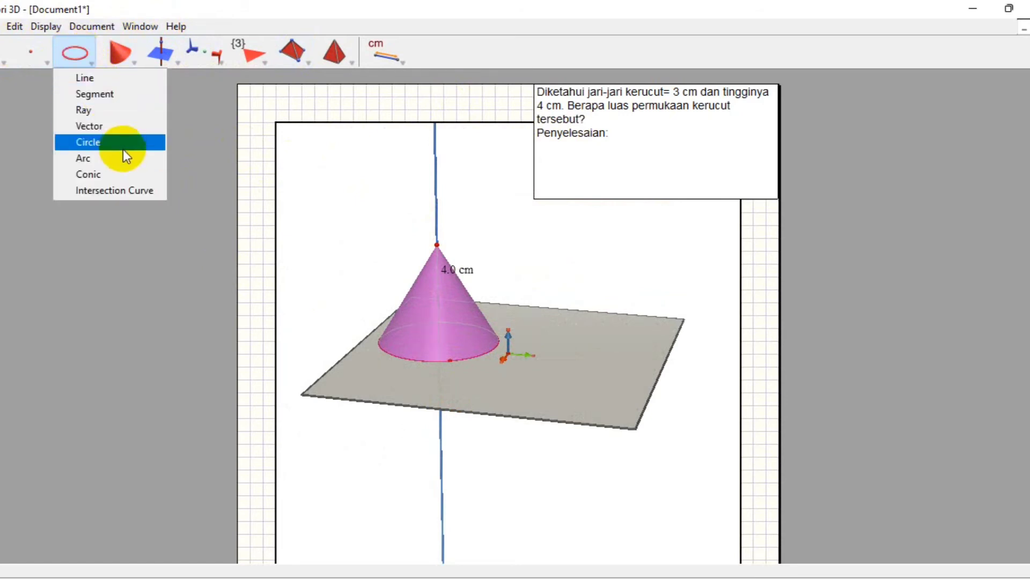
{"action": "left_click", "coordinate": [133, 94]}
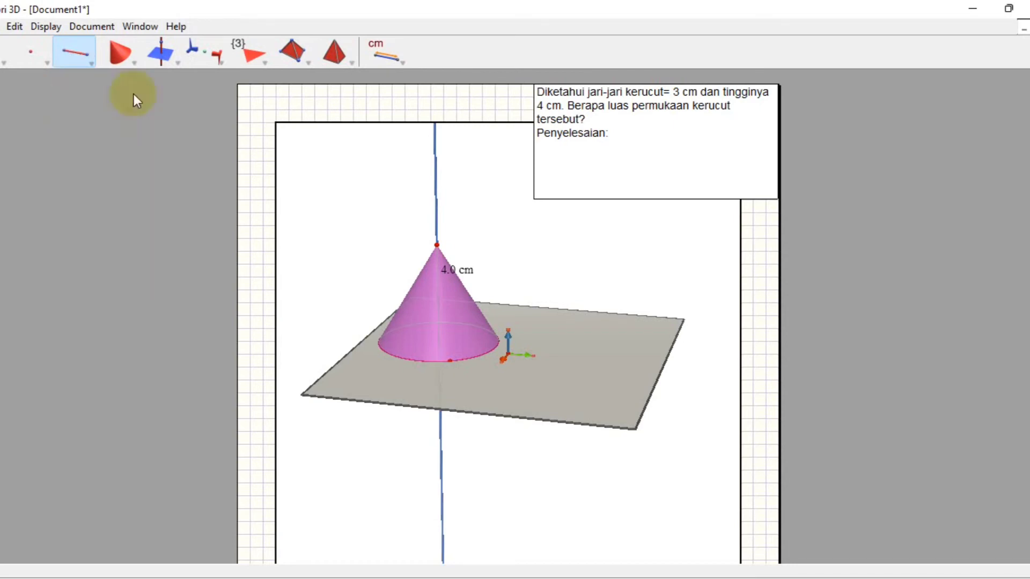
{"action": "left_click", "coordinate": [453, 359]}
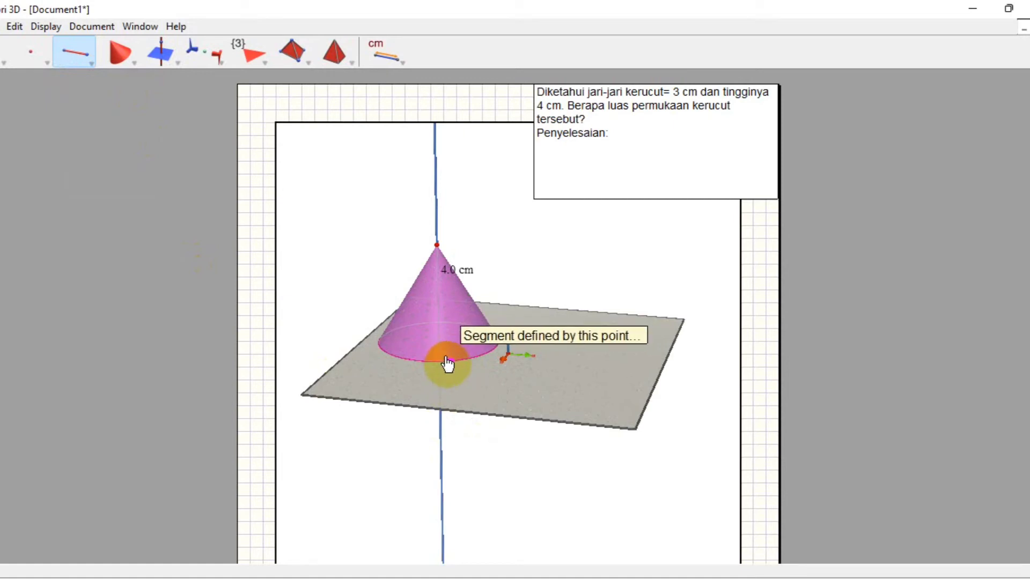
{"action": "left_click", "coordinate": [447, 360]}
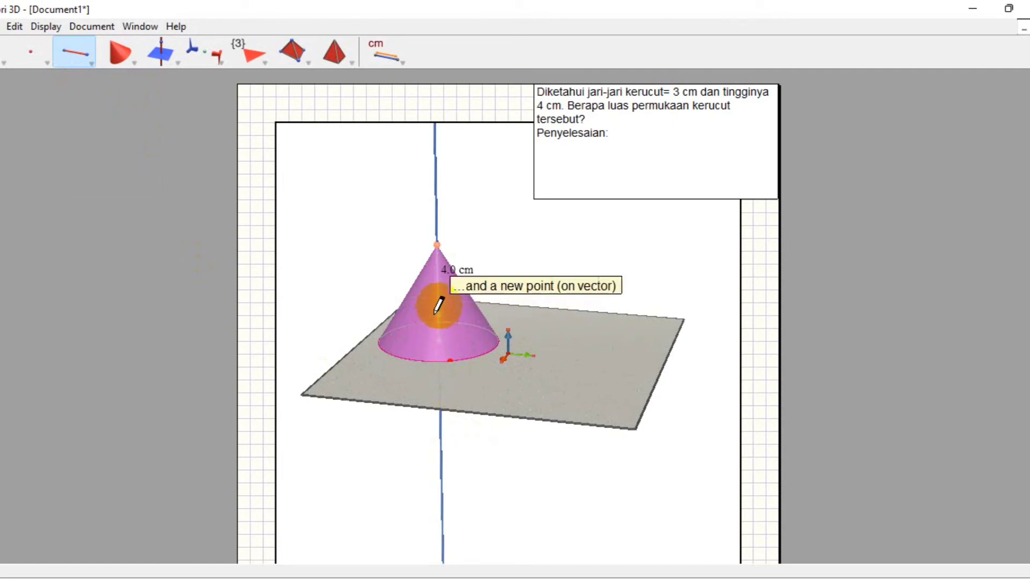
{"action": "left_click", "coordinate": [439, 344]}
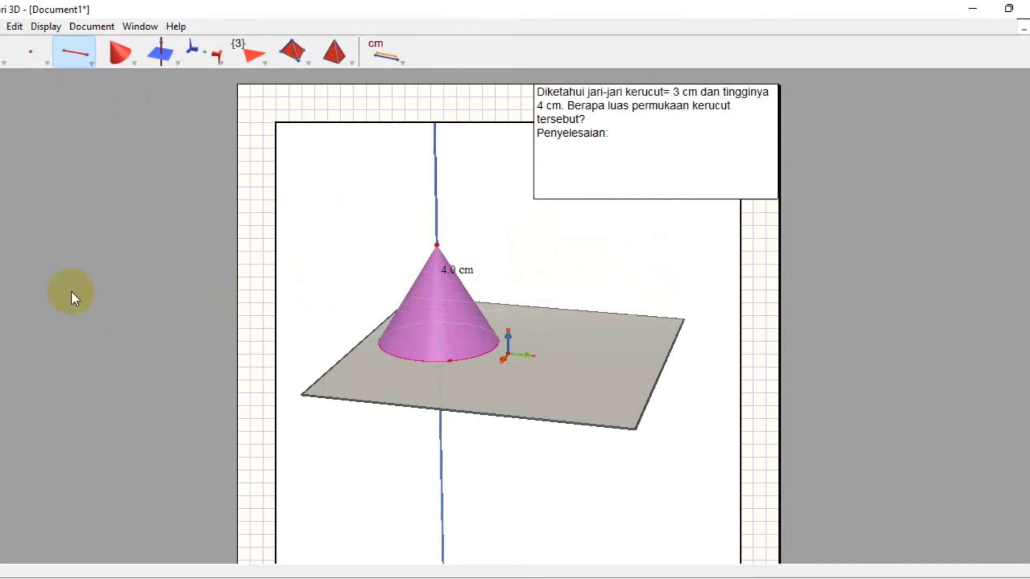
Add a length measurement to the radius segment in the cone's base.
{"action": "left_click", "coordinate": [377, 63]}
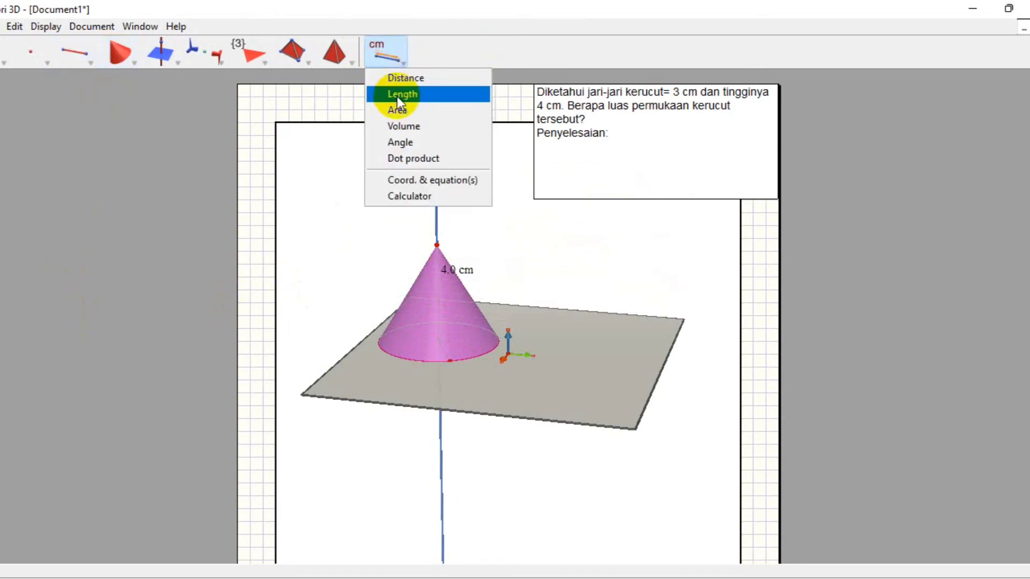
{"action": "left_click", "coordinate": [397, 94]}
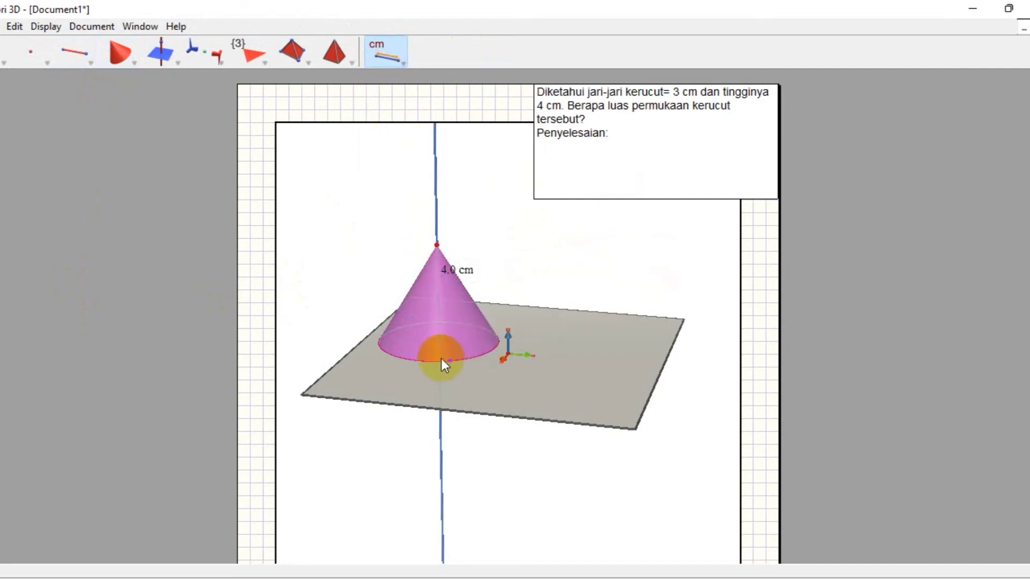
{"action": "left_click", "coordinate": [440, 344]}
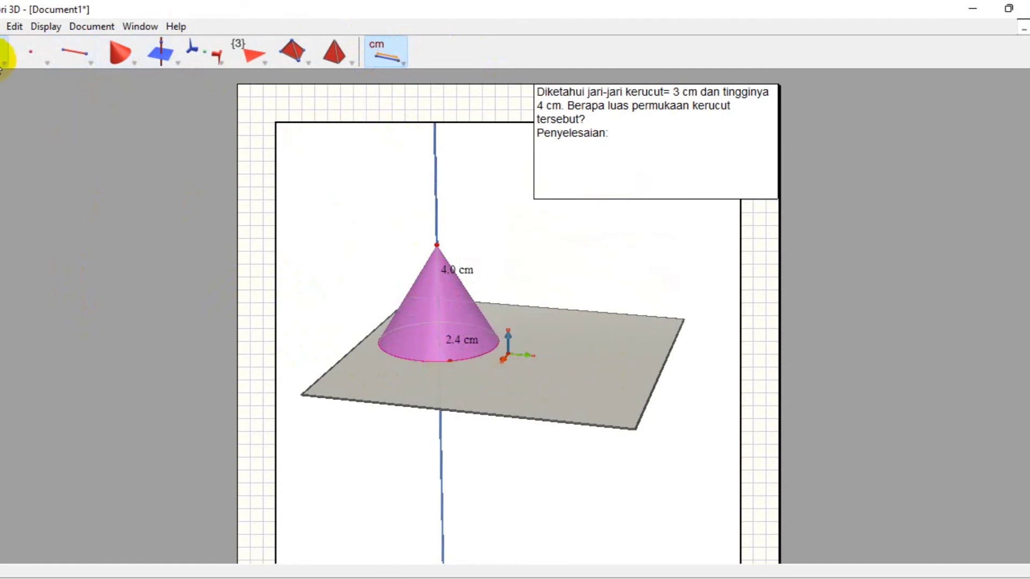
Enlarge the base circle to a 3.0 cm radius by moving its edge point, and reposition the measurement labels on the cone.
{"action": "left_click", "coordinate": [4, 53]}
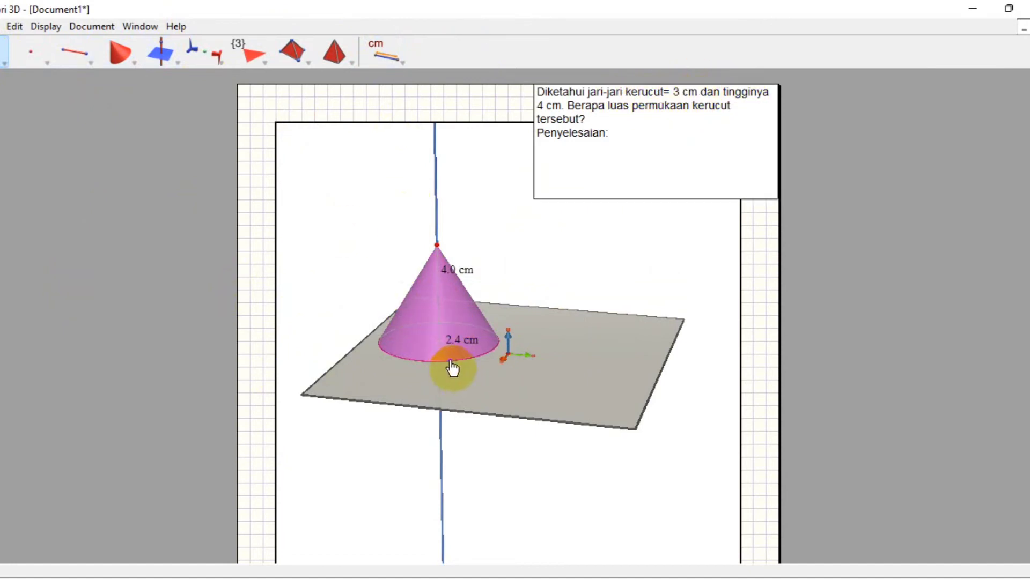
{"action": "left_click", "coordinate": [469, 378]}
{"action": "left_click_drag", "start_coordinate": [451, 361], "coordinate": [457, 367]}
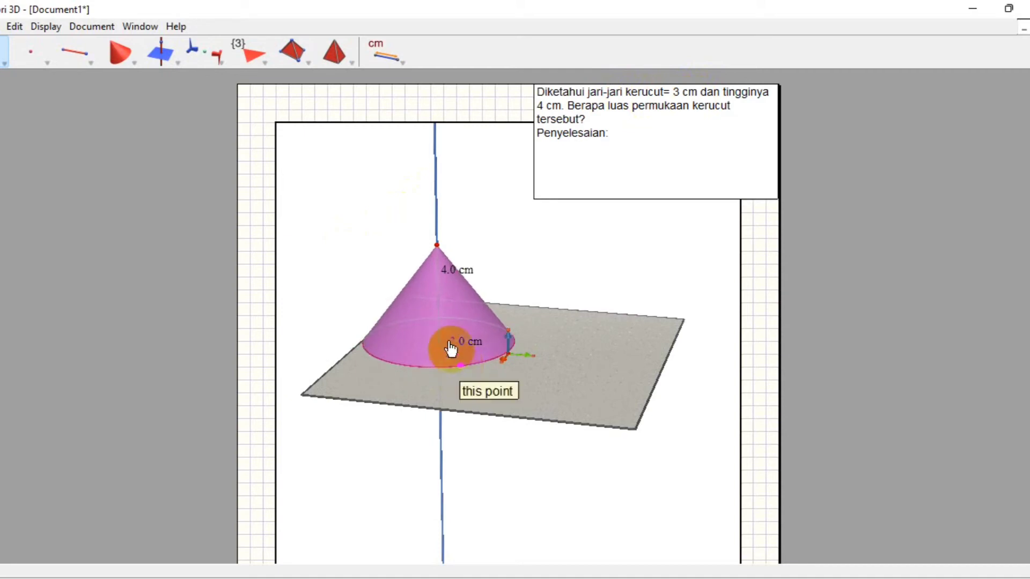
{"action": "left_click_drag", "start_coordinate": [459, 346], "coordinate": [477, 346]}
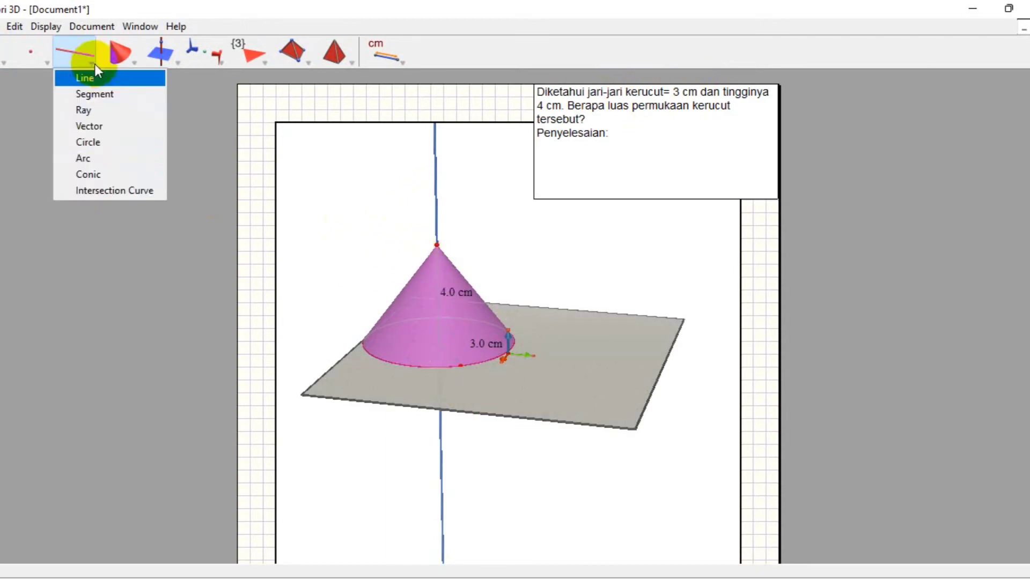
Construct a triangle through the point on the base circle, the base's center and the cone's vertex.
{"action": "left_click", "coordinate": [103, 56]}
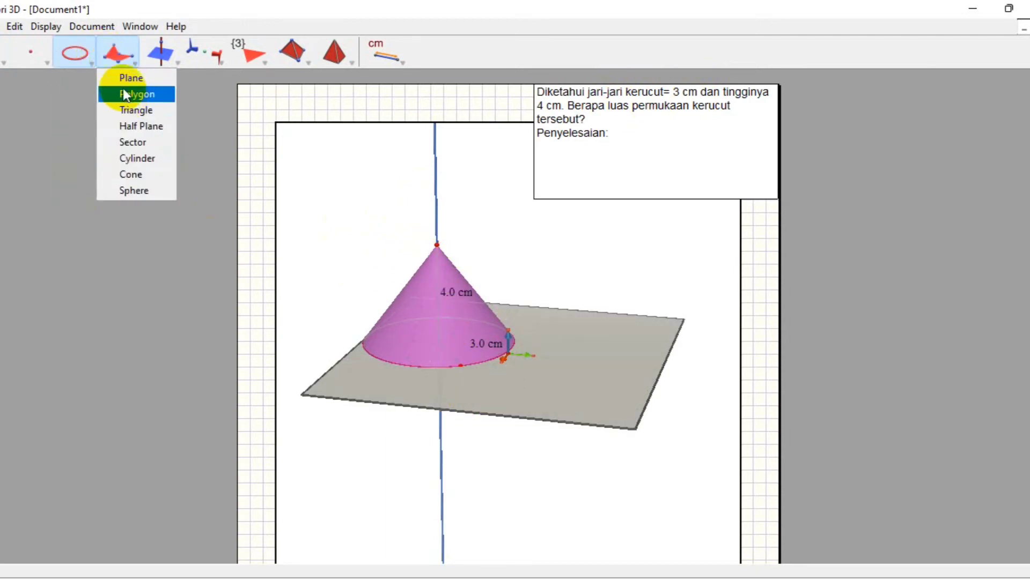
{"action": "left_click", "coordinate": [130, 116]}
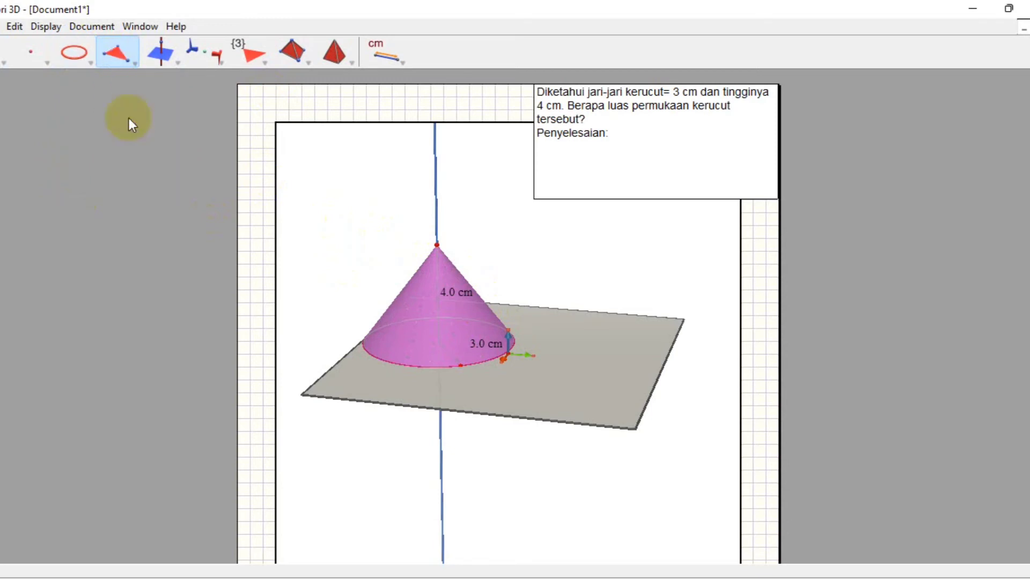
{"action": "left_click", "coordinate": [461, 364]}
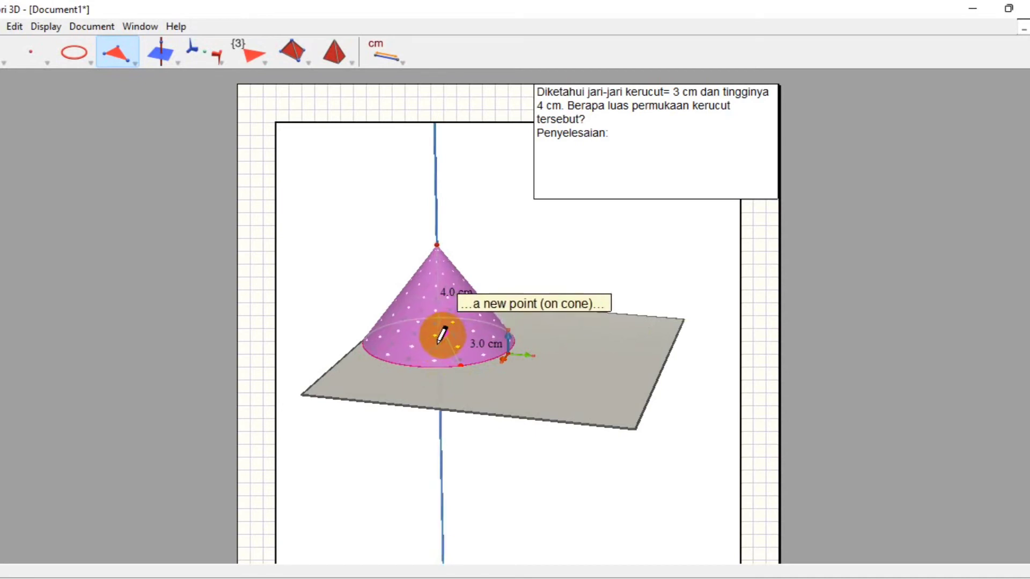
{"action": "left_click", "coordinate": [438, 337]}
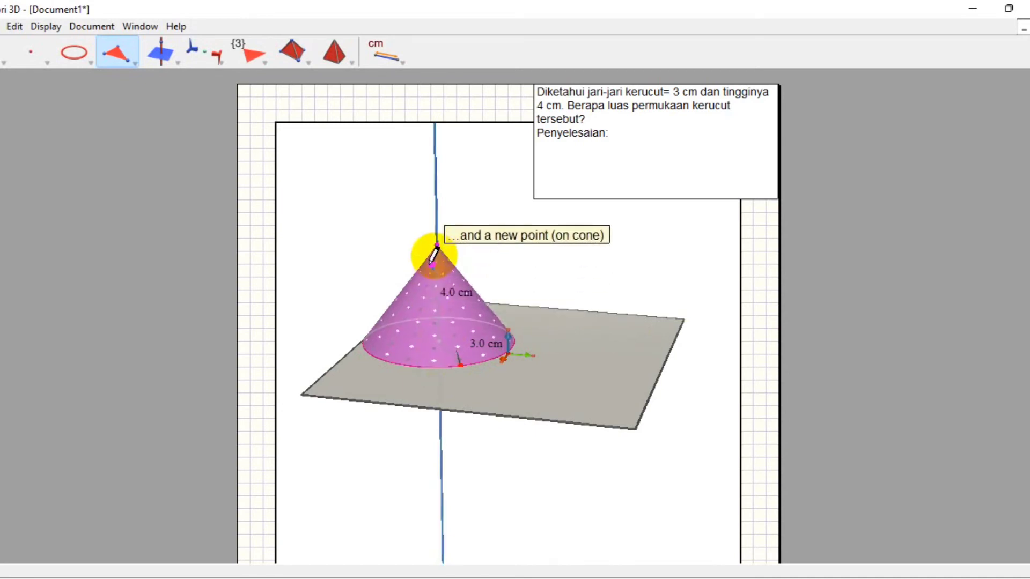
{"action": "left_click", "coordinate": [438, 240]}
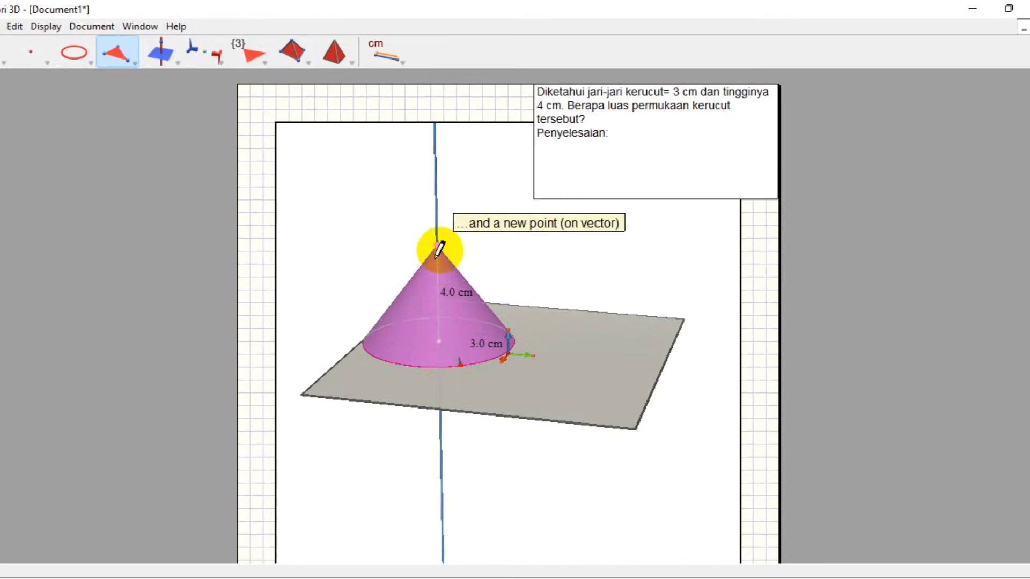
{"action": "left_click", "coordinate": [438, 248]}
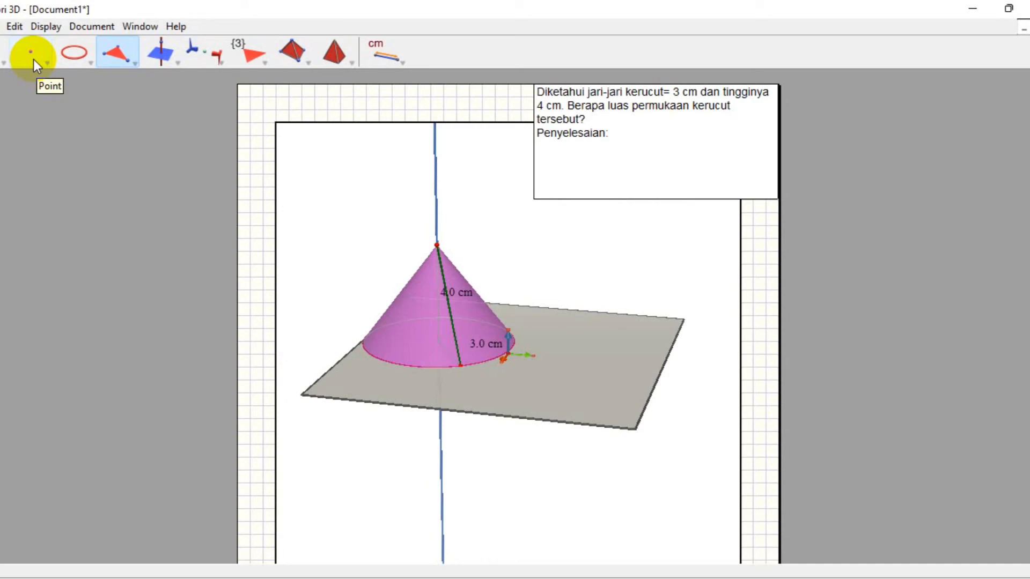
Add a length measurement to the triangle's slant edge and area measurements to the cone's lateral surface and base circle.
{"action": "left_click", "coordinate": [393, 61]}
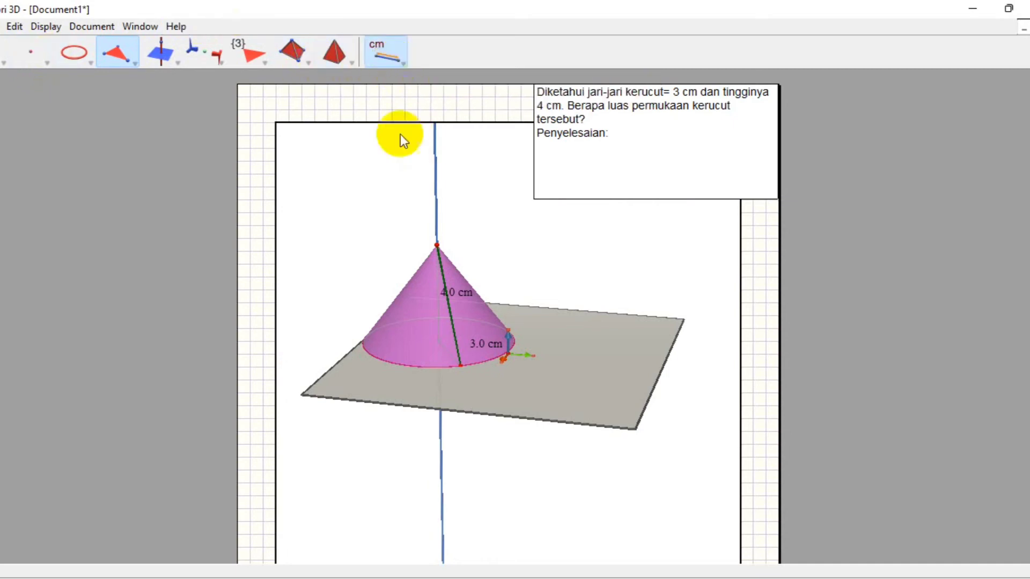
{"action": "left_click", "coordinate": [452, 330]}
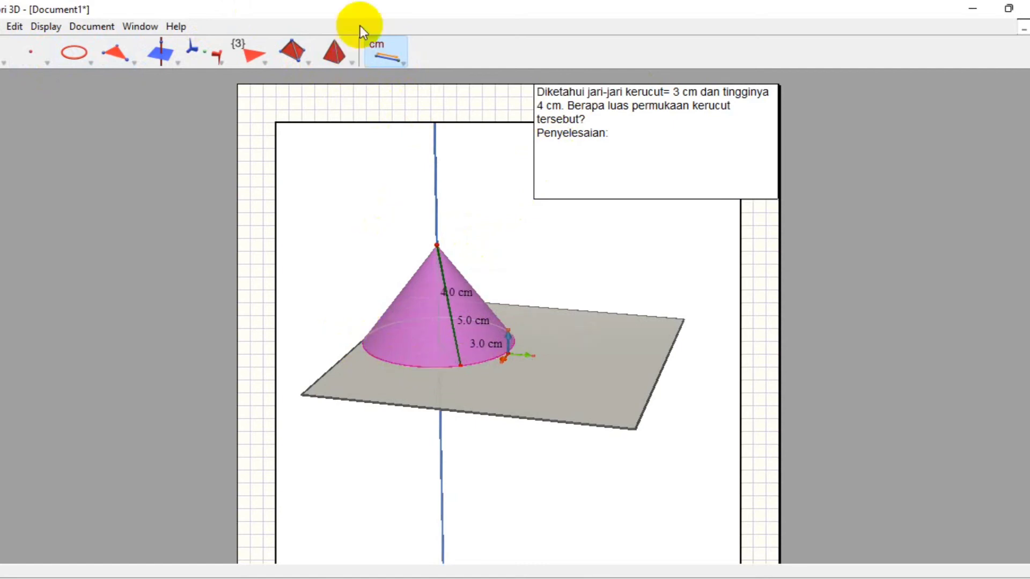
{"action": "left_click", "coordinate": [385, 41]}
{"action": "left_click", "coordinate": [394, 110]}
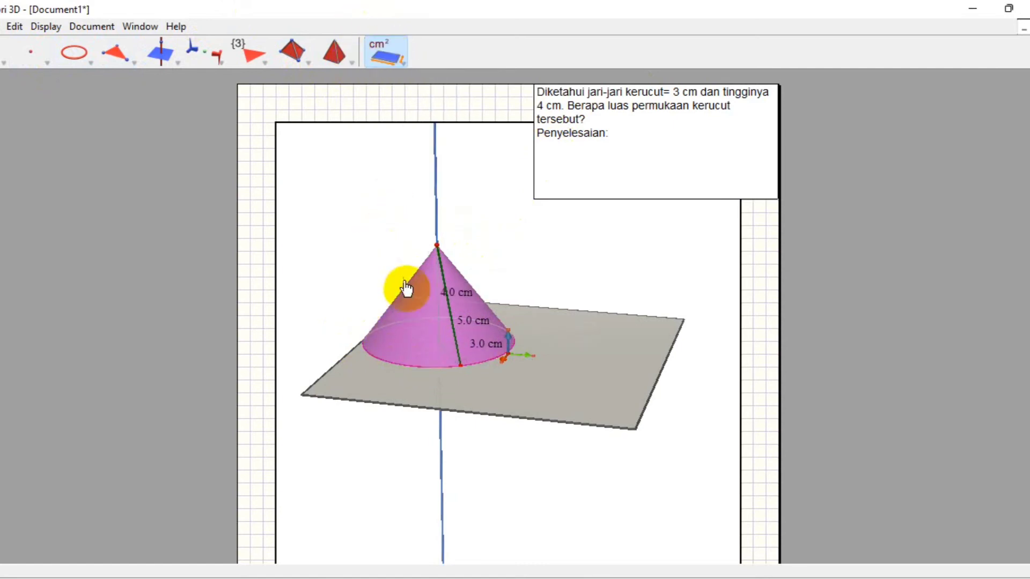
{"action": "left_click", "coordinate": [390, 341]}
{"action": "left_click", "coordinate": [413, 364]}
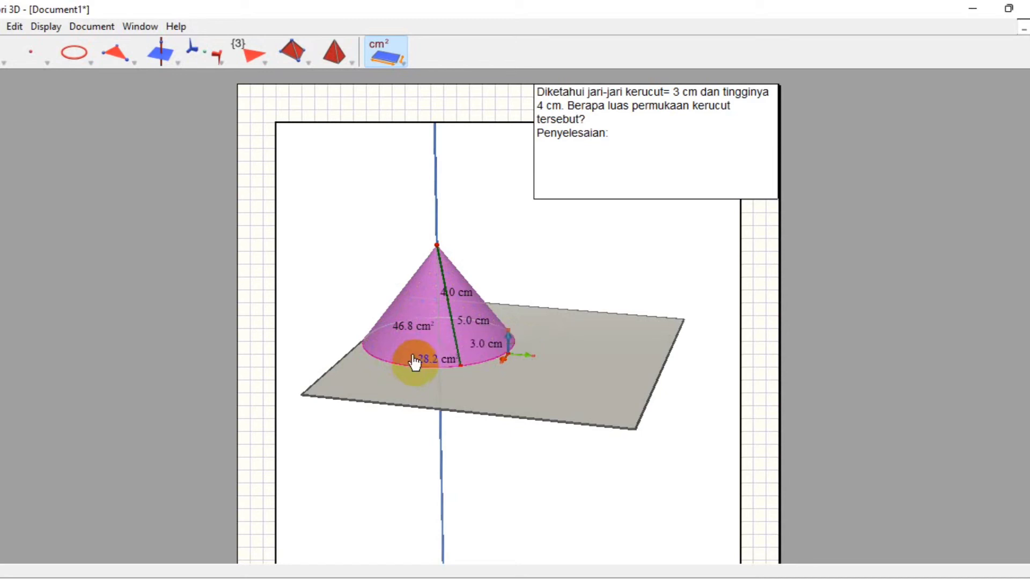
{"action": "left_click", "coordinate": [454, 225]}
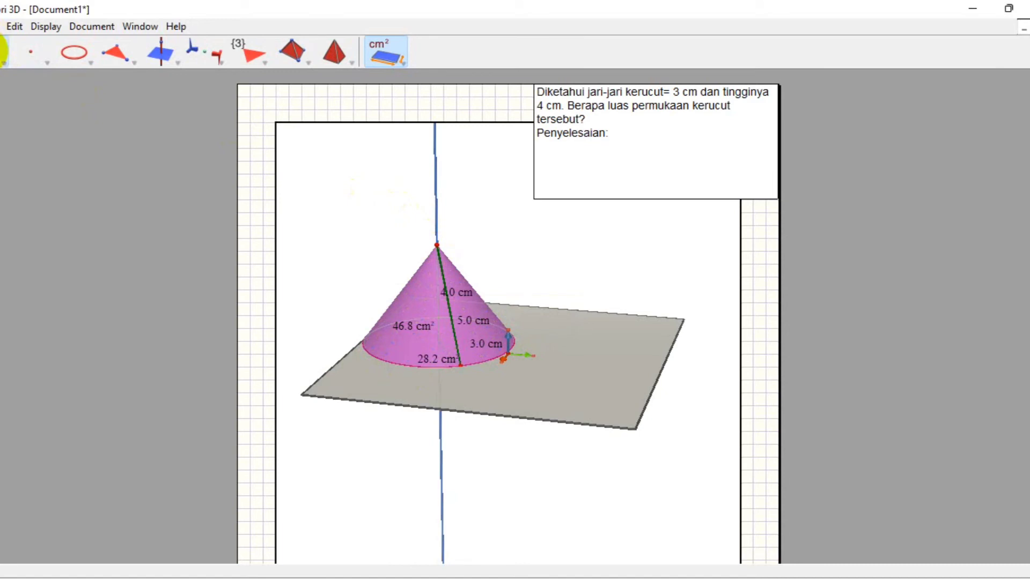
Below "Penyelesaian:" in the text box, write the lines "s^2= r^ +t^2" and "s^2= 3^2 + 4^2".
{"action": "left_click", "coordinate": [7, 51]}
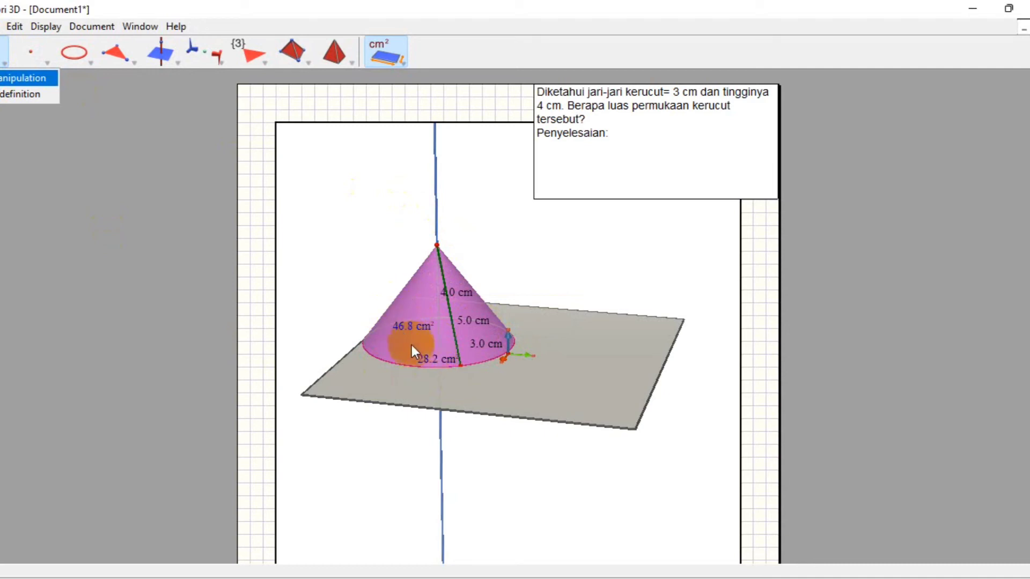
{"action": "left_click", "coordinate": [585, 153]}
{"action": "left_click", "coordinate": [585, 153]}
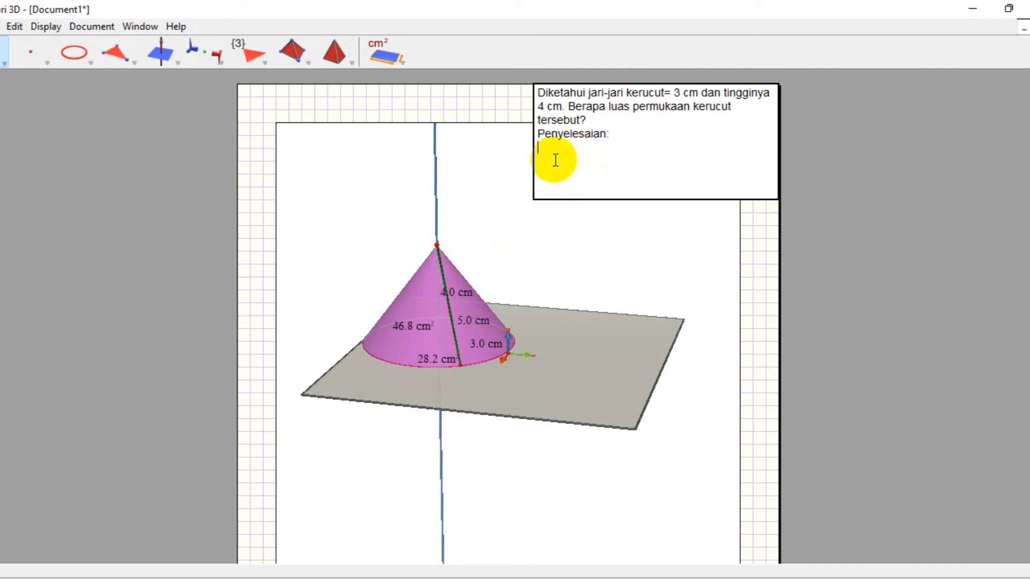
{"action": "type", "text": "s^2= r^ +t^2"}
{"action": "key", "text": "Return"}
{"action": "type", "text": "s"}
{"action": "type", "text": "^2"}
{"action": "type", "text": "="}
{"action": "type", "text": " 3"}
{"action": "type", "text": "^2"}
{"action": "type", "text": " +"}
{"action": "type", "text": " 4"}
{"action": "type", "text": "^"}
Continue the slant height calculation with the lines "s^2= 9 + 16", "s^2 = 25" and "s = 5", followed by blank lines.
{"action": "type", "text": "s"}
{"action": "type", "text": "^2"}
{"action": "type", "text": "= "}
{"action": "type", "text": "9+"}
{"action": "key", "text": "BackSpace"}
{"action": "type", "text": "+"}
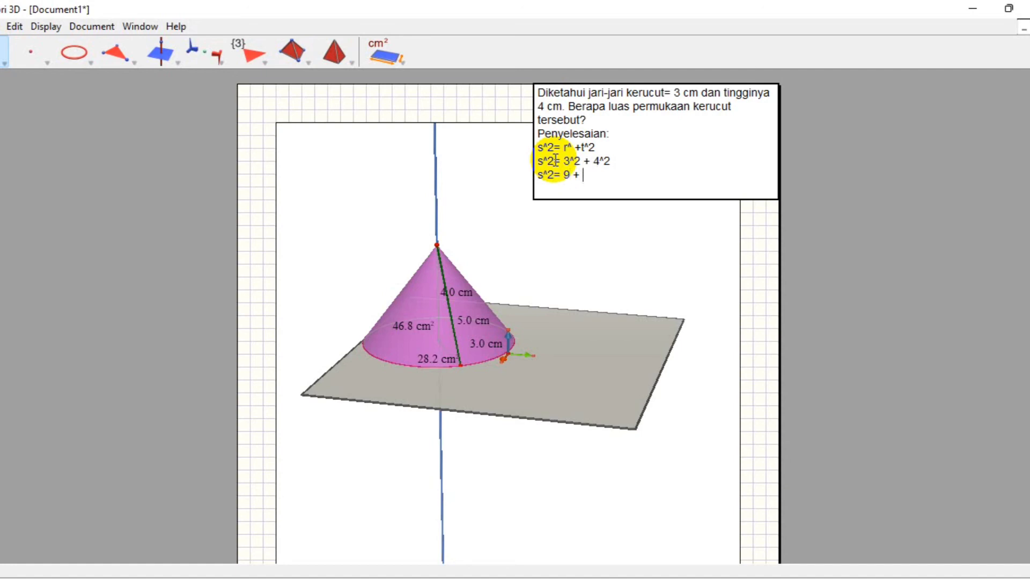
{"action": "type", "text": " 16"}
{"action": "key", "text": "Return"}
{"action": "type", "text": "s^2 = 25"}
{"action": "key", "text": "Return"}
{"action": "type", "text": "s"}
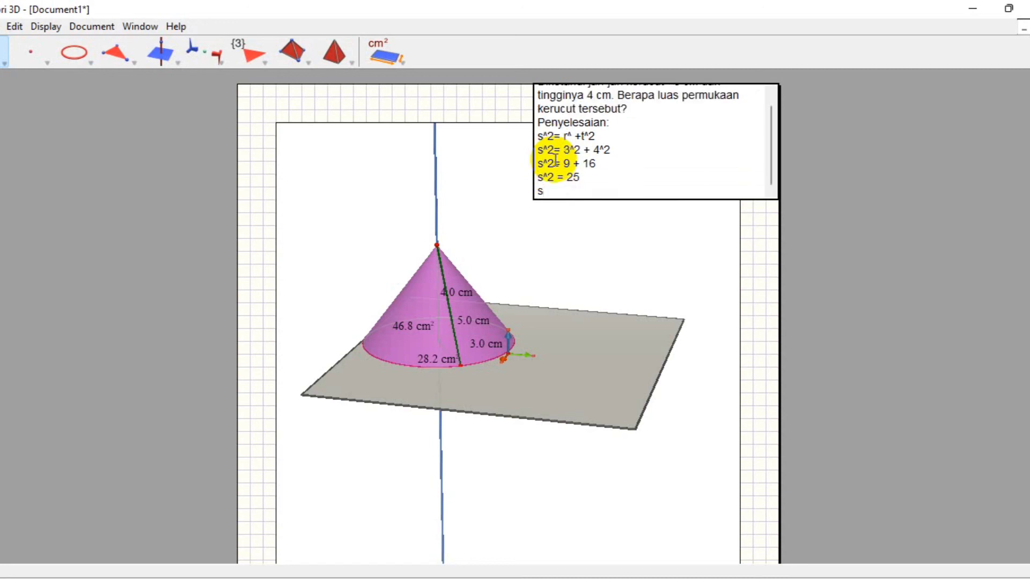
{"action": "type", "text": " = 5"}
{"action": "key", "text": "Return"}
{"action": "key", "text": "Return"}
{"action": "key", "text": "Return"}
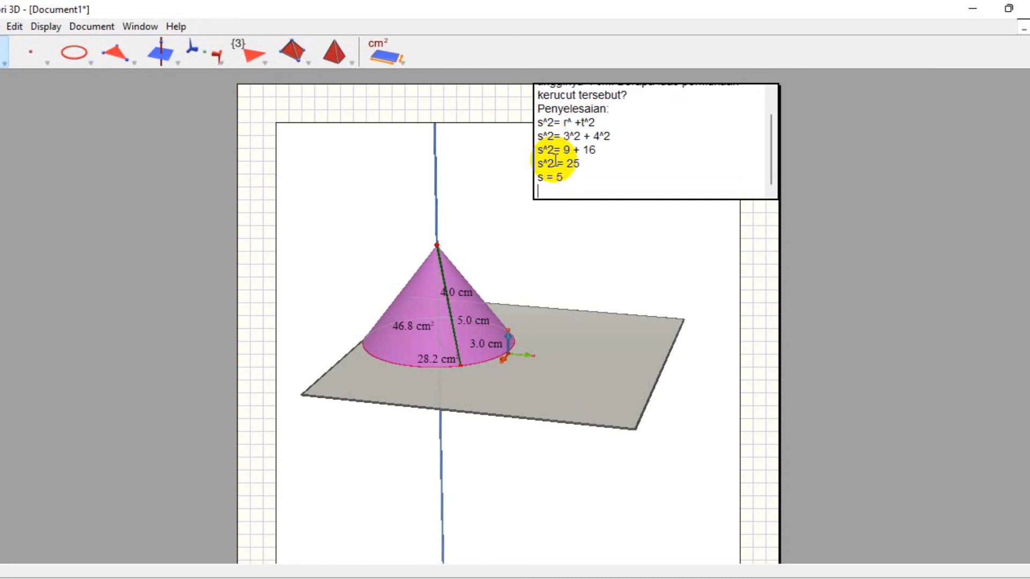
Write the surface area formula "Lp= phi. r (s+ r)" and its substitution "Lp= 3,14 . 3 (5+3)" on separate lines.
{"action": "type", "text": "Lp= "}
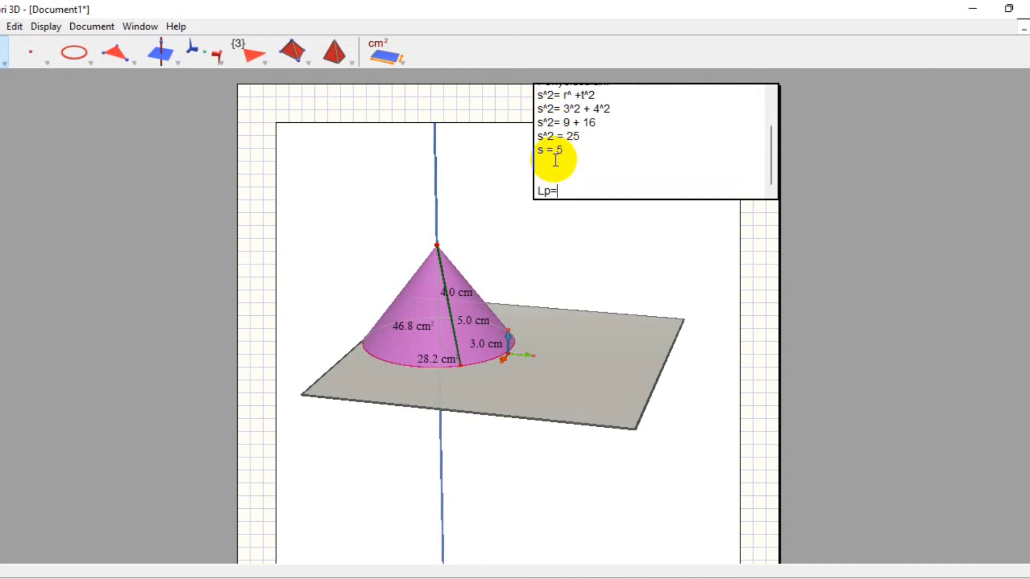
{"action": "type", "text": "phi. r (s+ r)"}
{"action": "key", "text": "Return"}
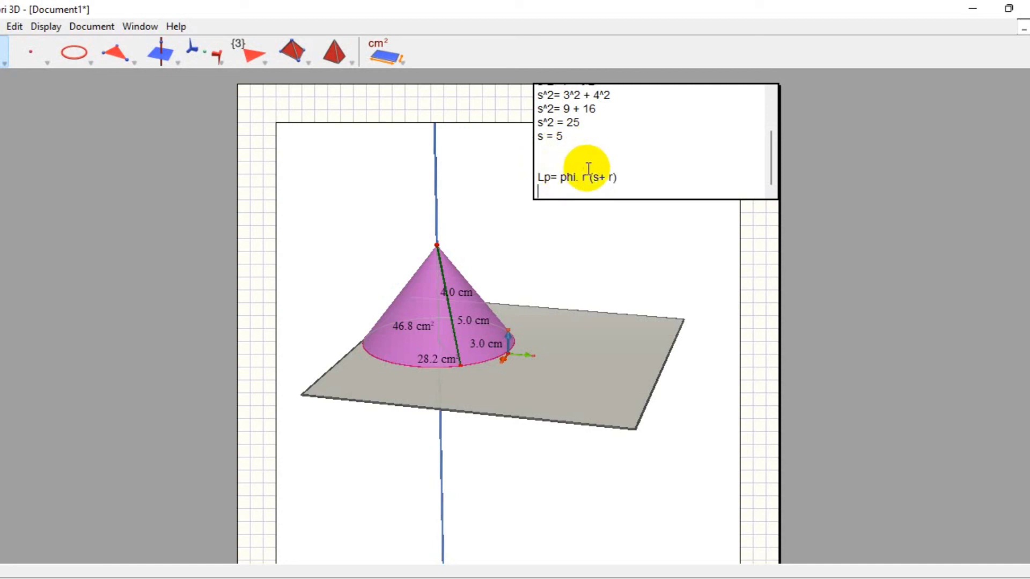
{"action": "type", "text": "Lp= 3,14. 3 (5+30"}
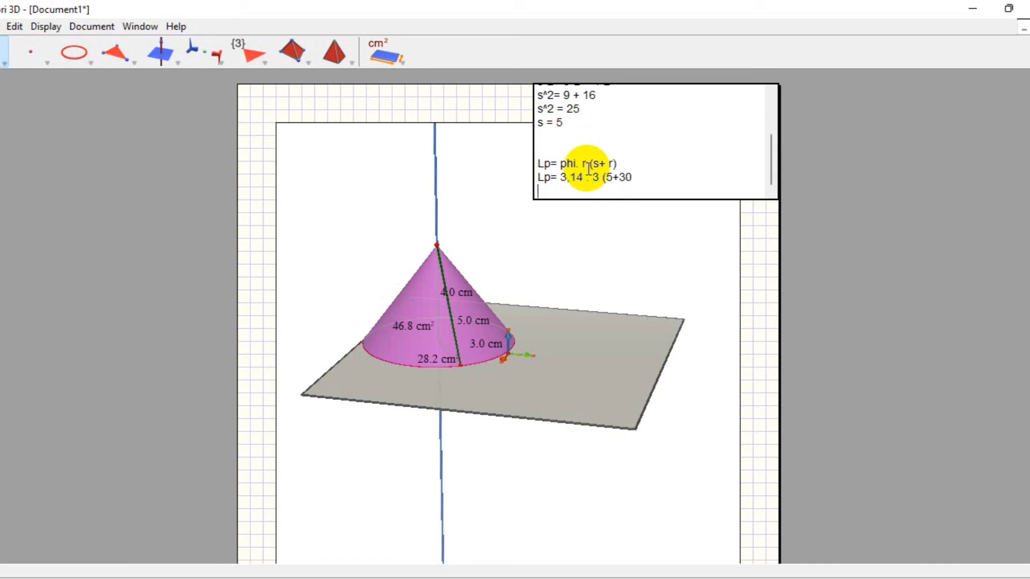
{"action": "key", "text": "BackSpace"}
{"action": "type", "text": ")"}
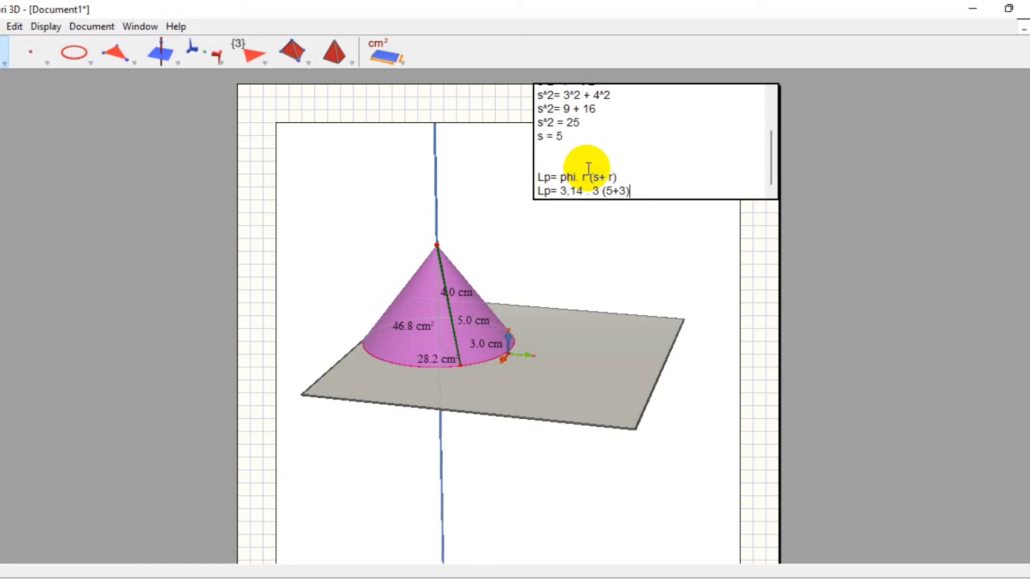
{"action": "key", "text": "Return"}
Complete the surface area calculation with the lines "Lp= 3,14 . 3 (8)", "Lp= 3,14 . 24" and "Lp= 75,4 cm^2".
{"action": "type", "text": "Kp="}
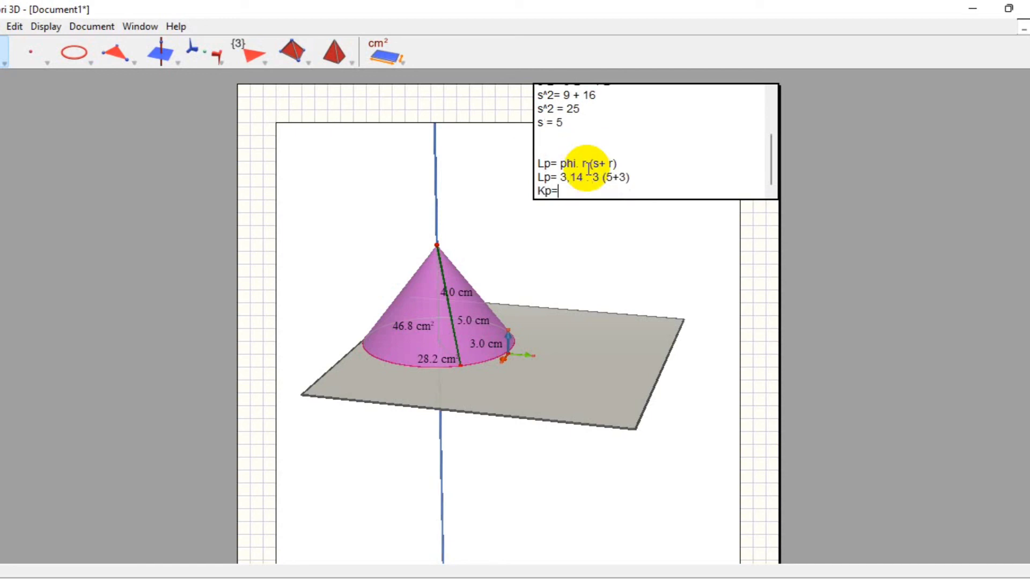
{"action": "key", "text": "BackSpace"}
{"action": "key", "text": "BackSpace"}
{"action": "type", "text": "Lp= 3,14 . 3 (8)"}
{"action": "key", "text": "Return"}
{"action": "type", "text": "Lp="}
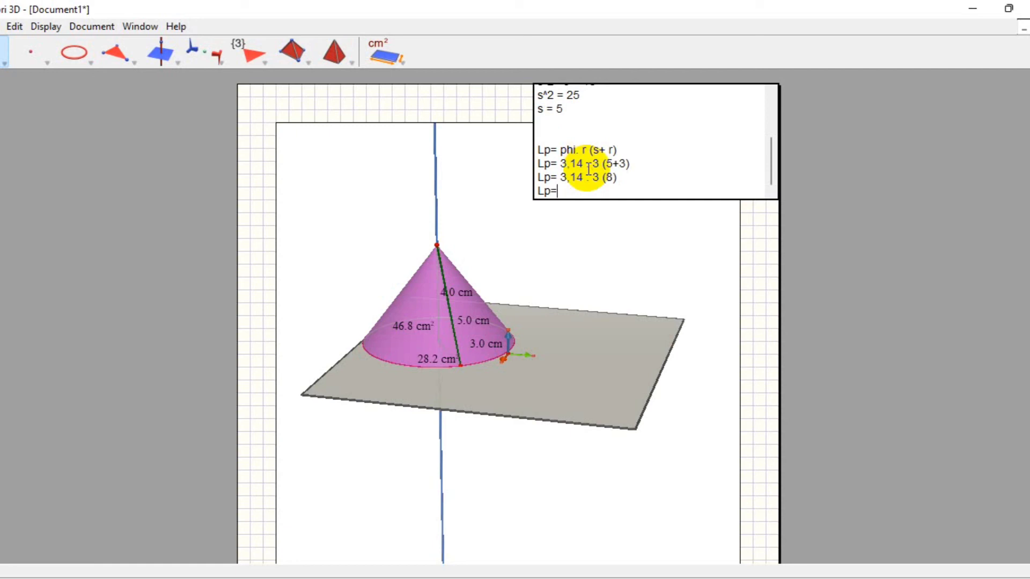
{"action": "type", "text": " 3,14 . 24"}
{"action": "key", "text": "Return"}
{"action": "type", "text": "Lp="}
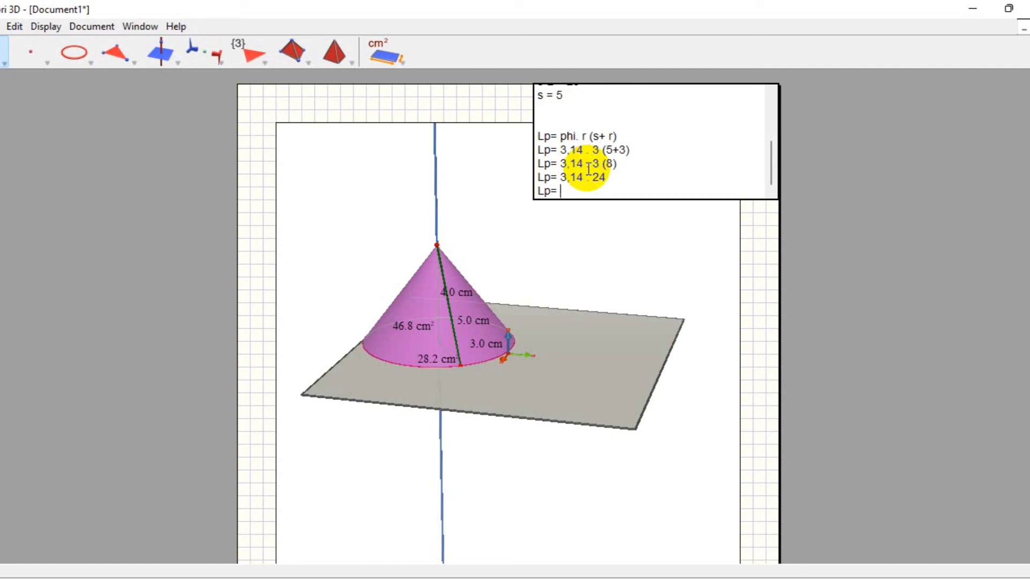
{"action": "type", "text": "75,4"}
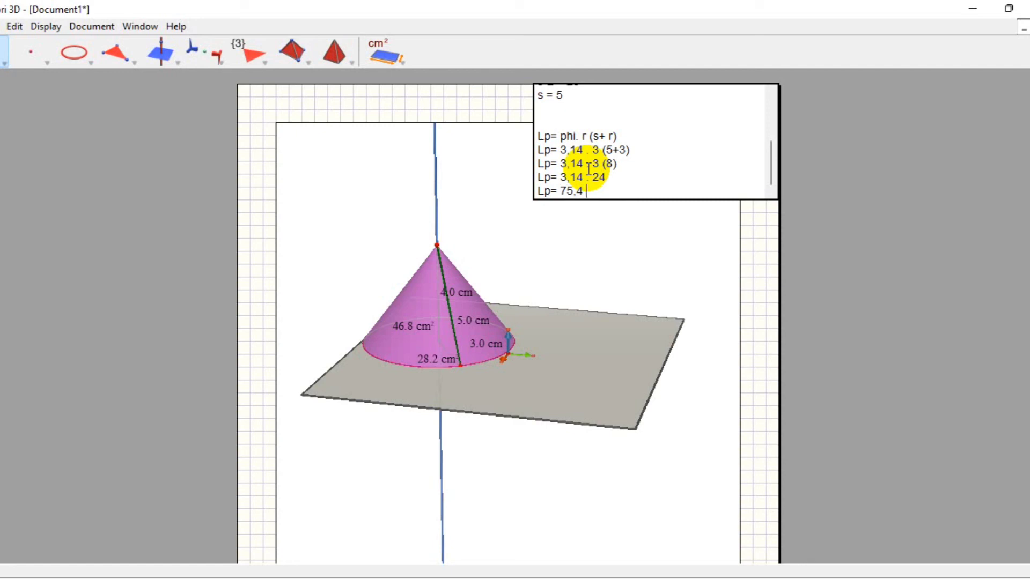
{"action": "type", "text": "cm^2"}
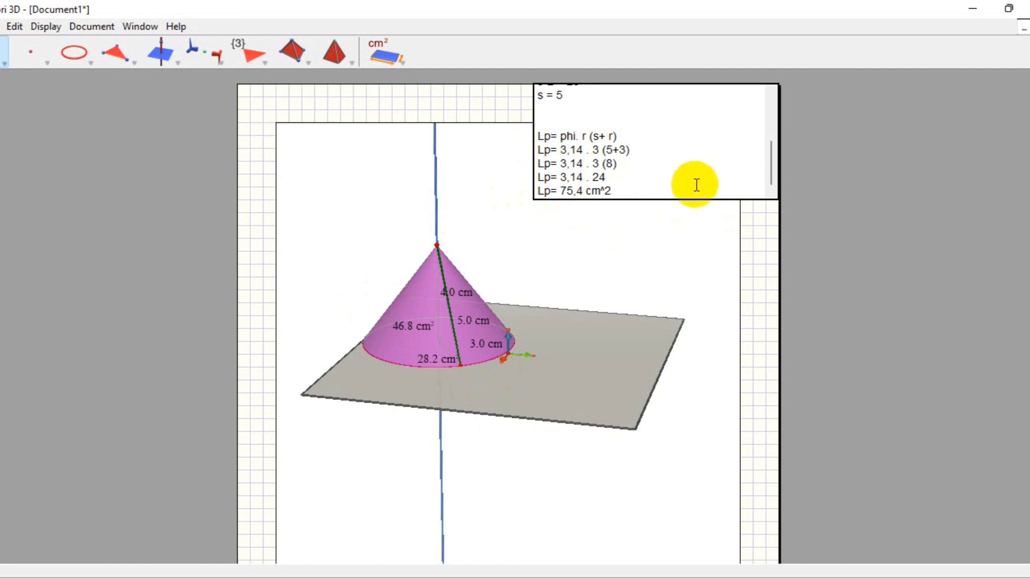
After blank lines, add the sum of the measured areas as "Lp= 46.8 +28.2" and "Lp = 75 cm^2".
{"action": "key", "text": "Return"}
{"action": "key", "text": "Return"}
{"action": "key", "text": "Return"}
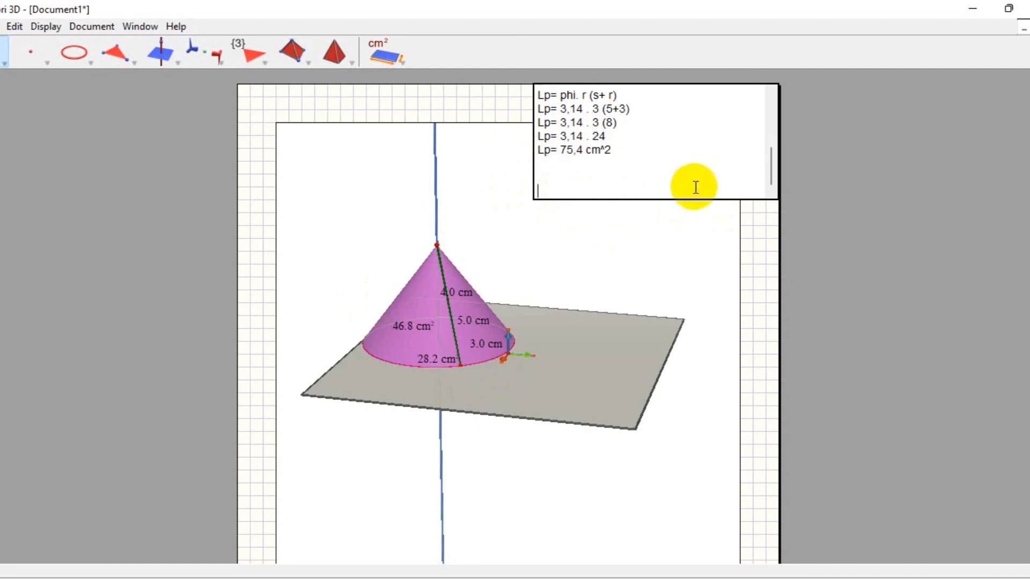
{"action": "type", "text": "Lp="}
{"action": "type", "text": "46.8 +28.2"}
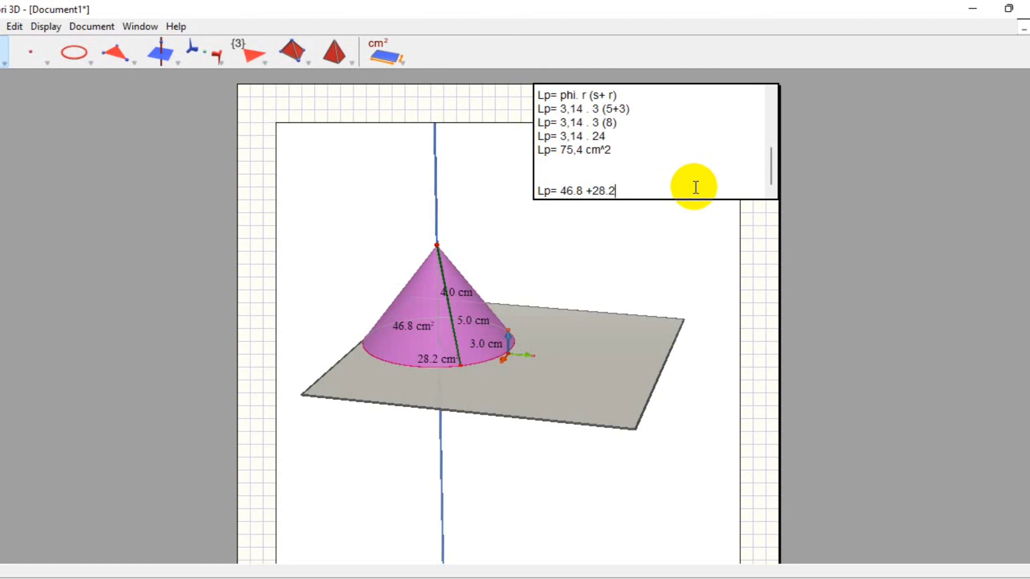
{"action": "key", "text": "Return"}
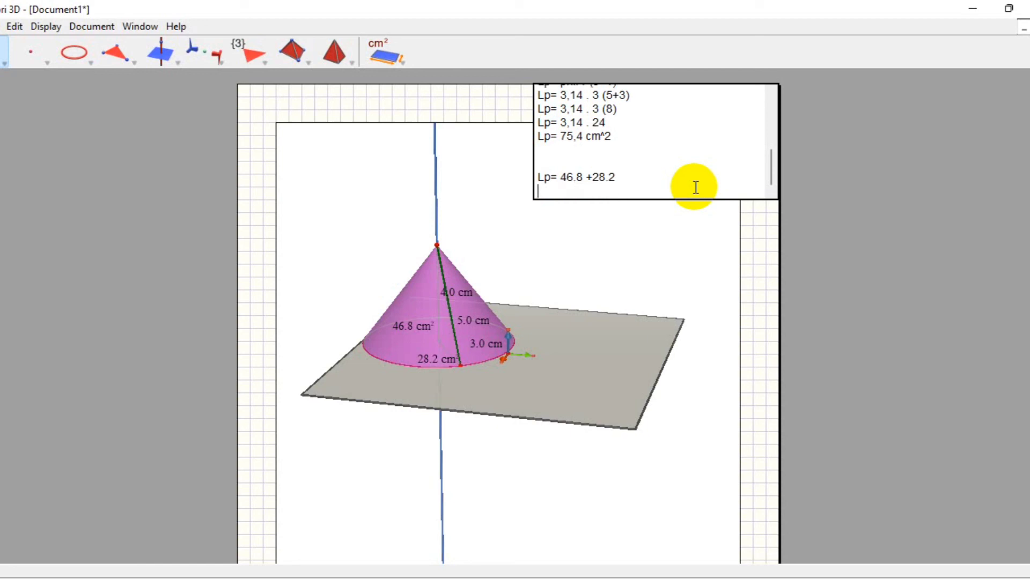
{"action": "type", "text": "Lp"}
{"action": "type", "text": "= 75 cm^2"}
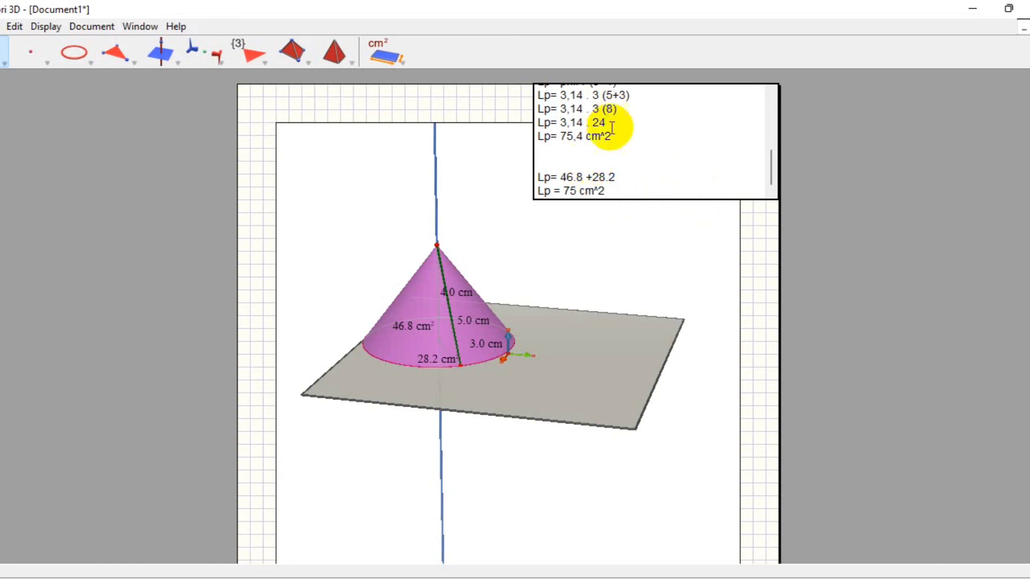
{"action": "scroll", "coordinate": [609, 145], "scroll_direction": "up", "scroll_amount": 4}
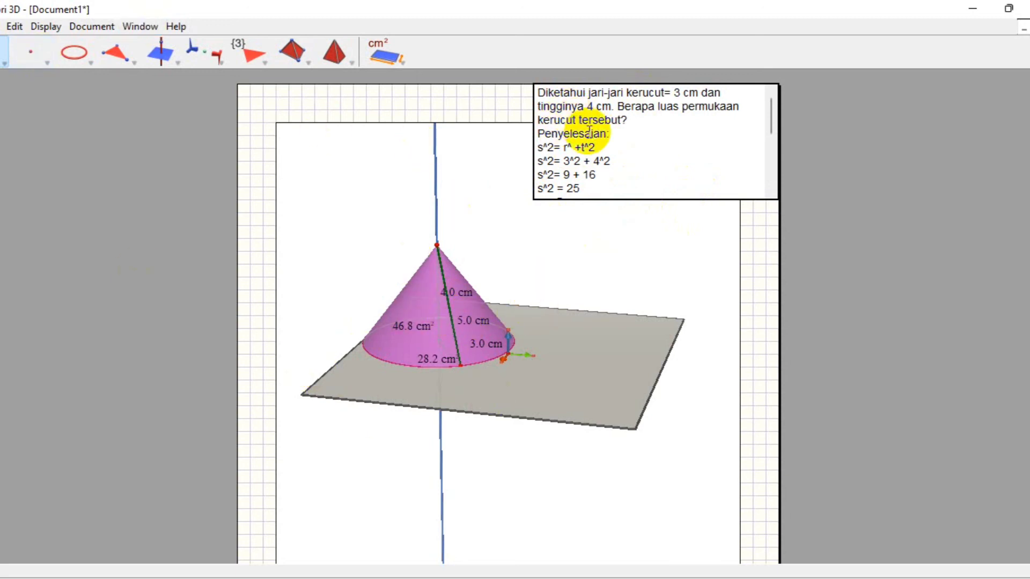
{"action": "scroll", "coordinate": [590, 134], "scroll_direction": "down", "scroll_amount": 7}
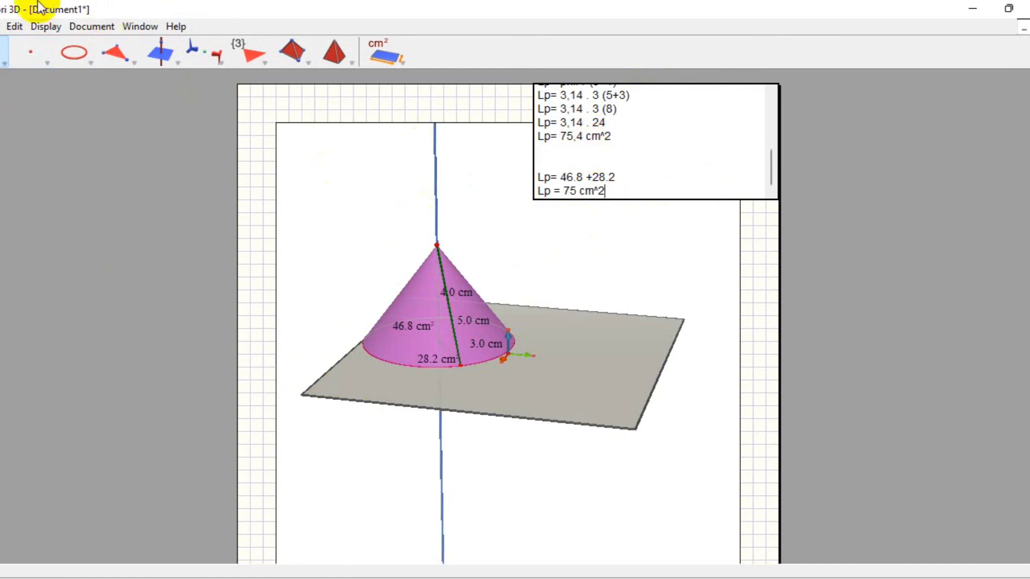
{"action": "left_click", "coordinate": [2, 28]}
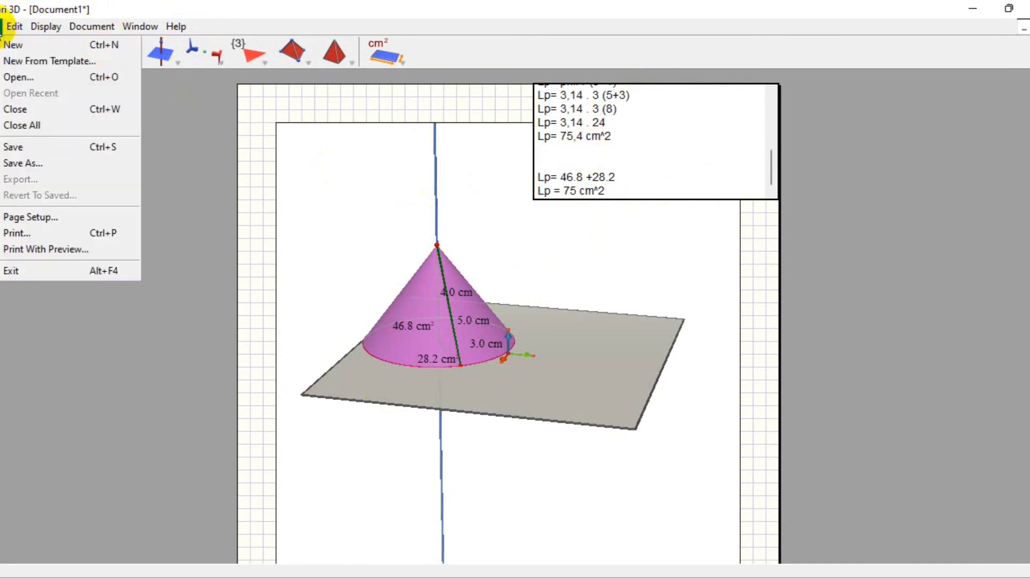
{"action": "mouse_move", "coordinate": [135, 28]}
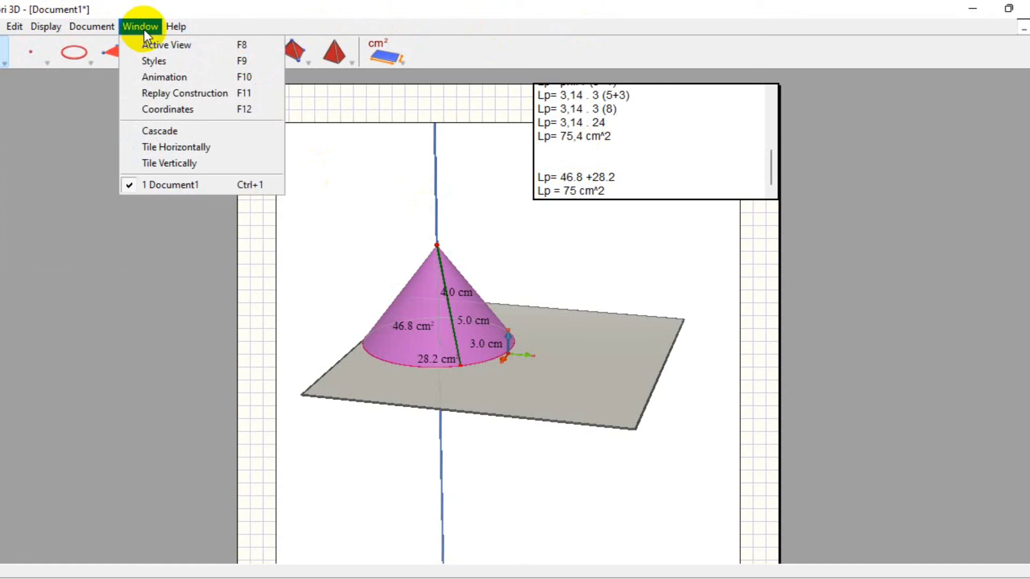
{"action": "left_click", "coordinate": [397, 47]}
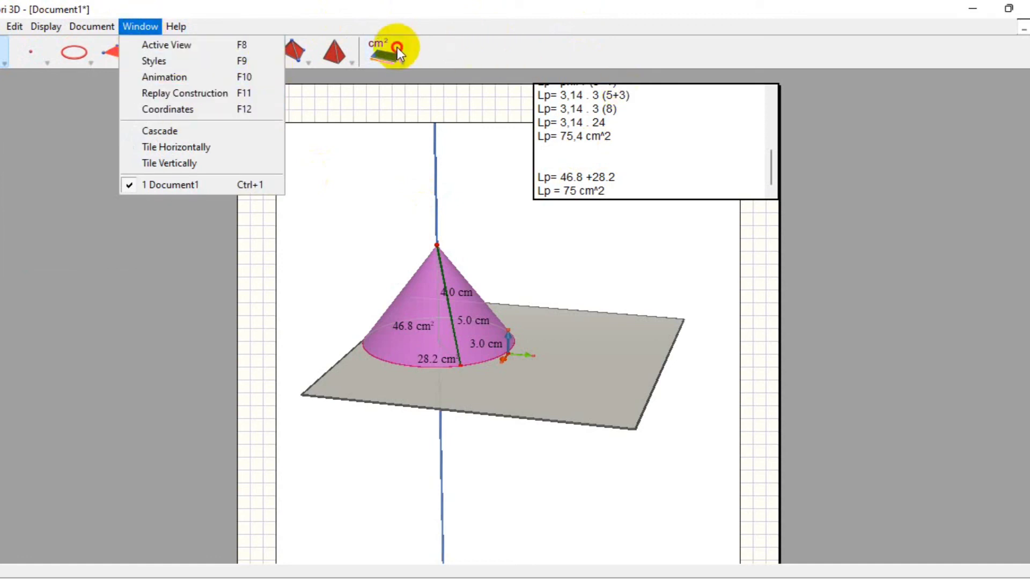
Activate the Volume measurement tool.
{"action": "left_click", "coordinate": [399, 51]}
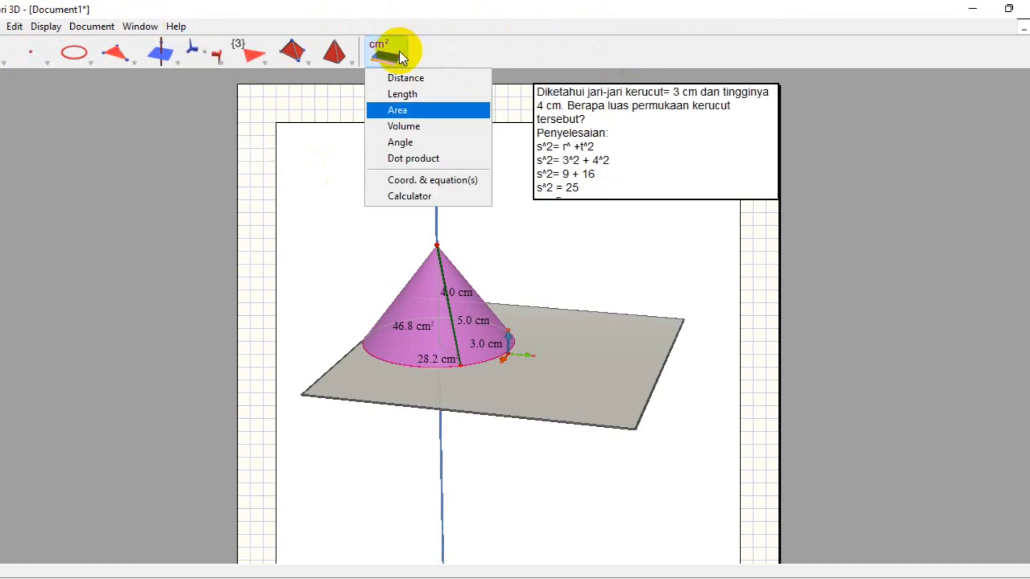
{"action": "left_click", "coordinate": [409, 125]}
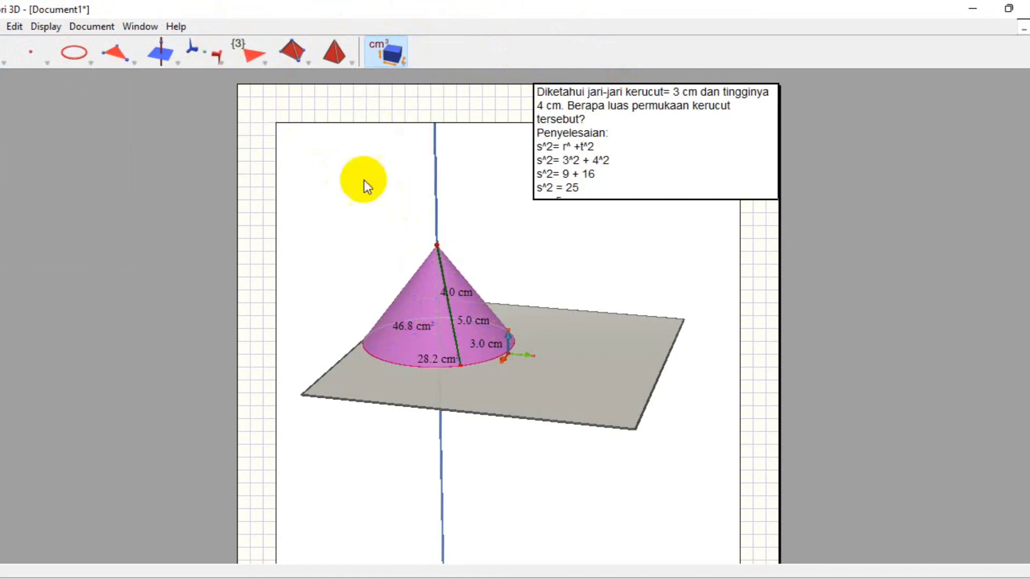
{"action": "scroll", "coordinate": [522, 123], "scroll_direction": "down", "scroll_amount": 5}
{"action": "scroll", "coordinate": [604, 119], "scroll_direction": "up", "scroll_amount": 5}
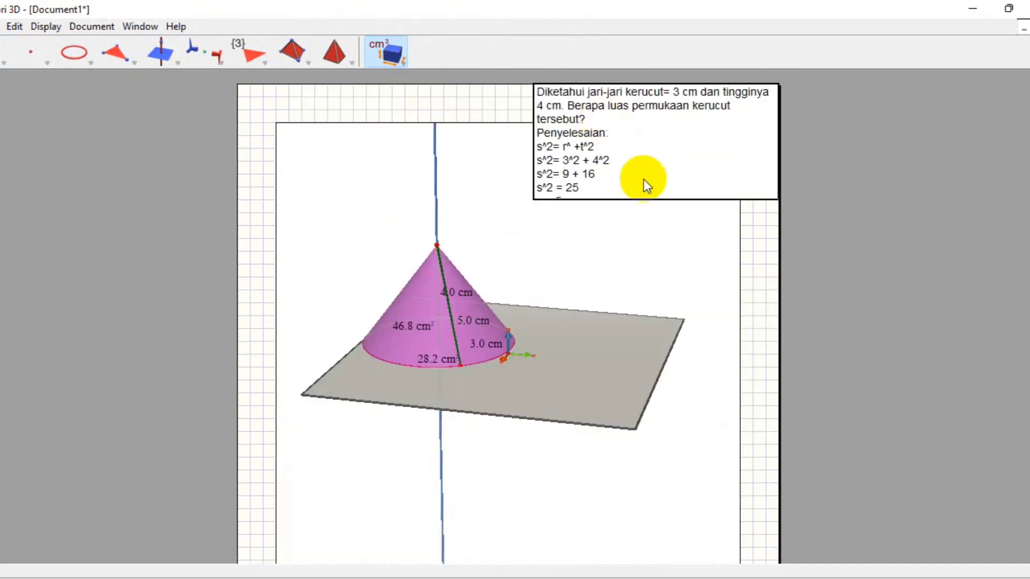